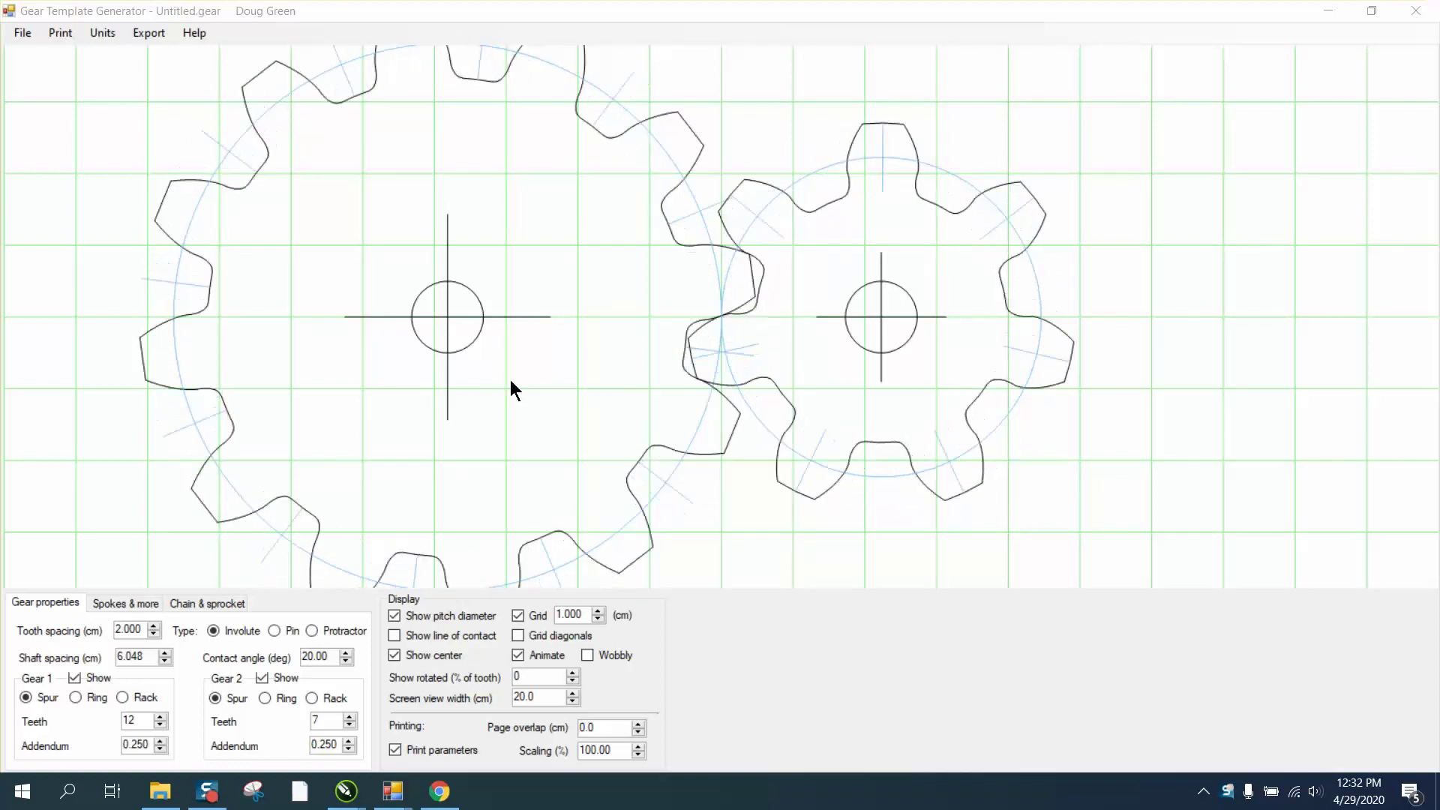
Stop the gear animation and turn off the pitch diameter and center mark display
{"action": "left_click", "coordinate": [517, 655]}
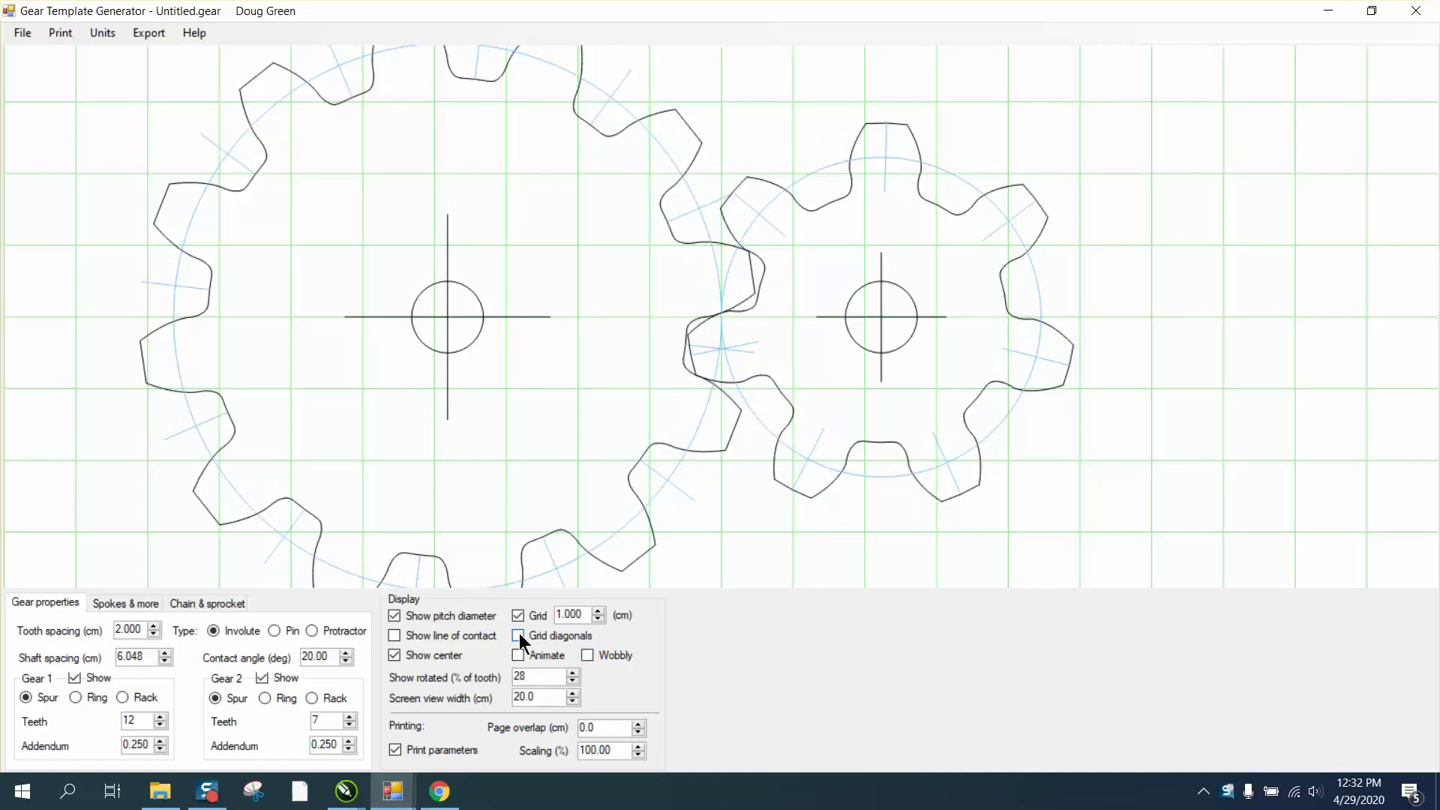
{"action": "left_click", "coordinate": [393, 615]}
{"action": "left_click", "coordinate": [394, 655]}
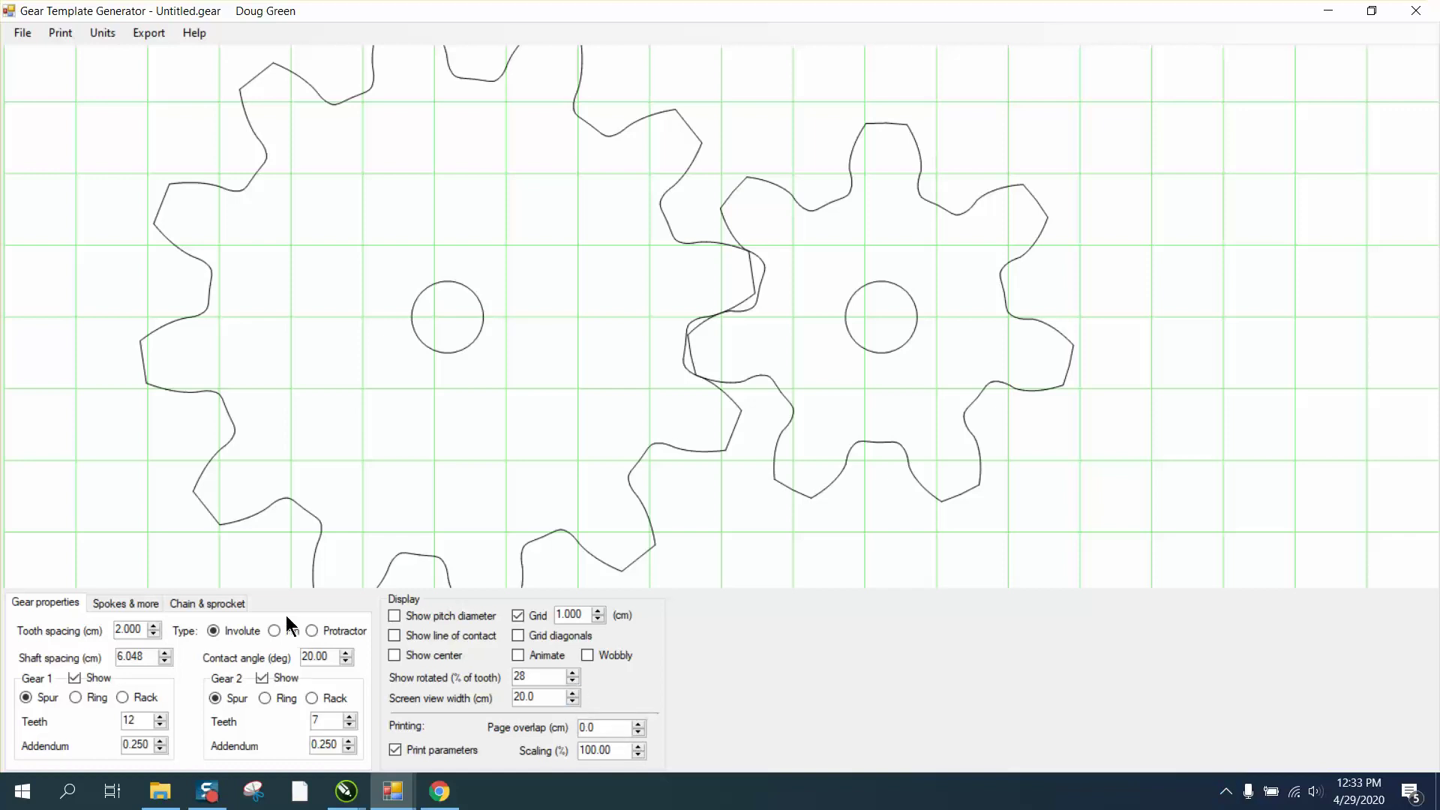
Switch the units to inches and set the screen view width to 24 in
{"action": "left_click", "coordinate": [102, 33]}
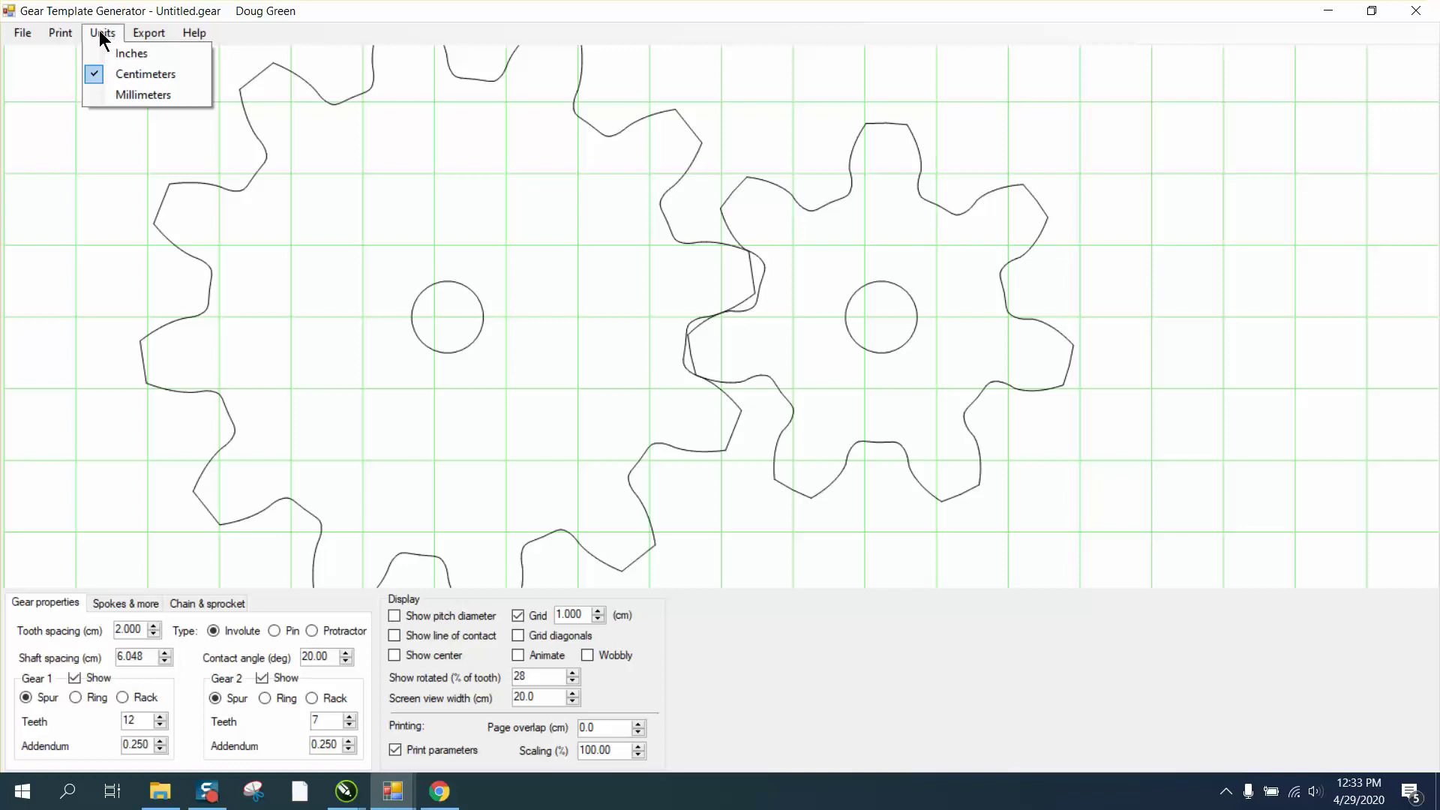
{"action": "left_click", "coordinate": [116, 52]}
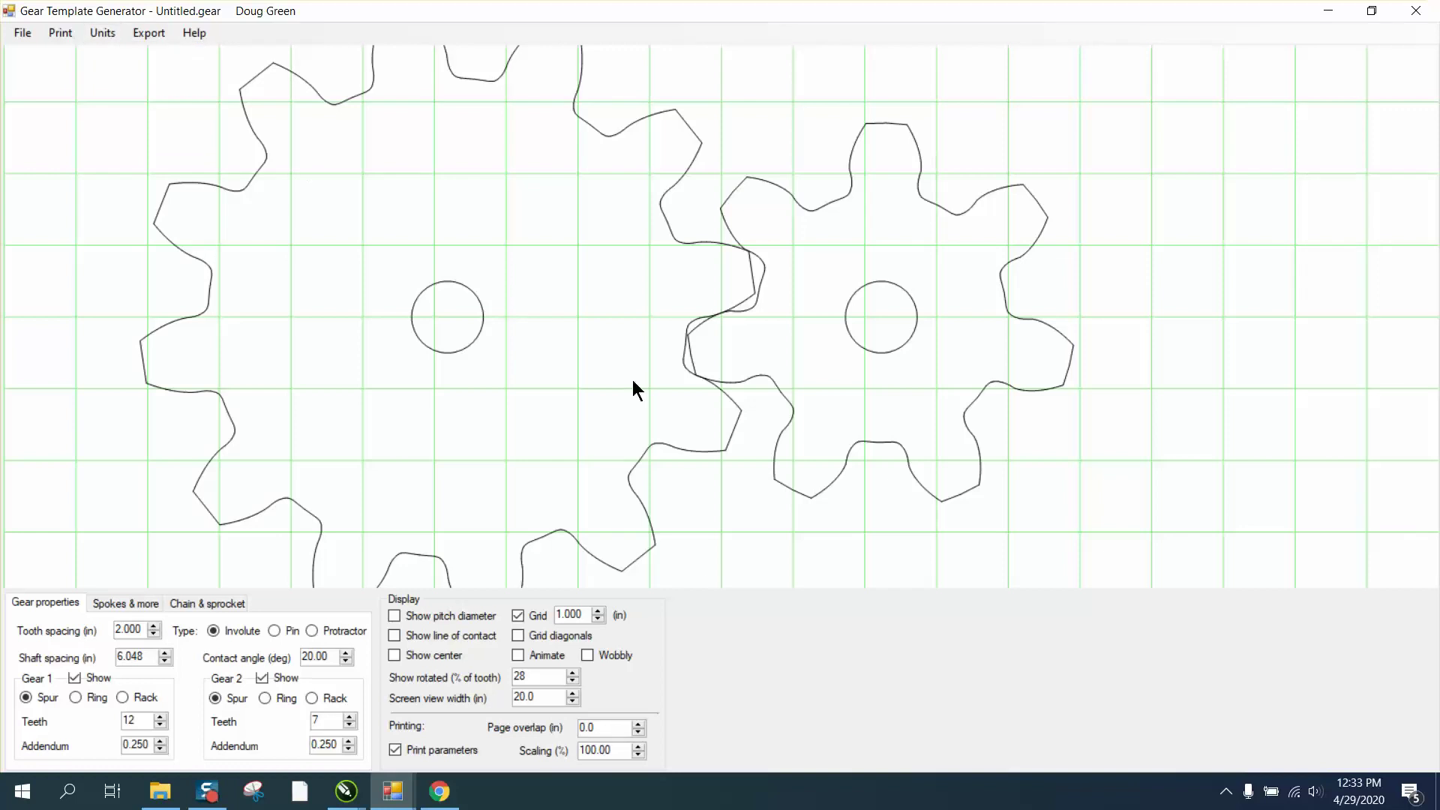
{"action": "left_click", "coordinate": [571, 701]}
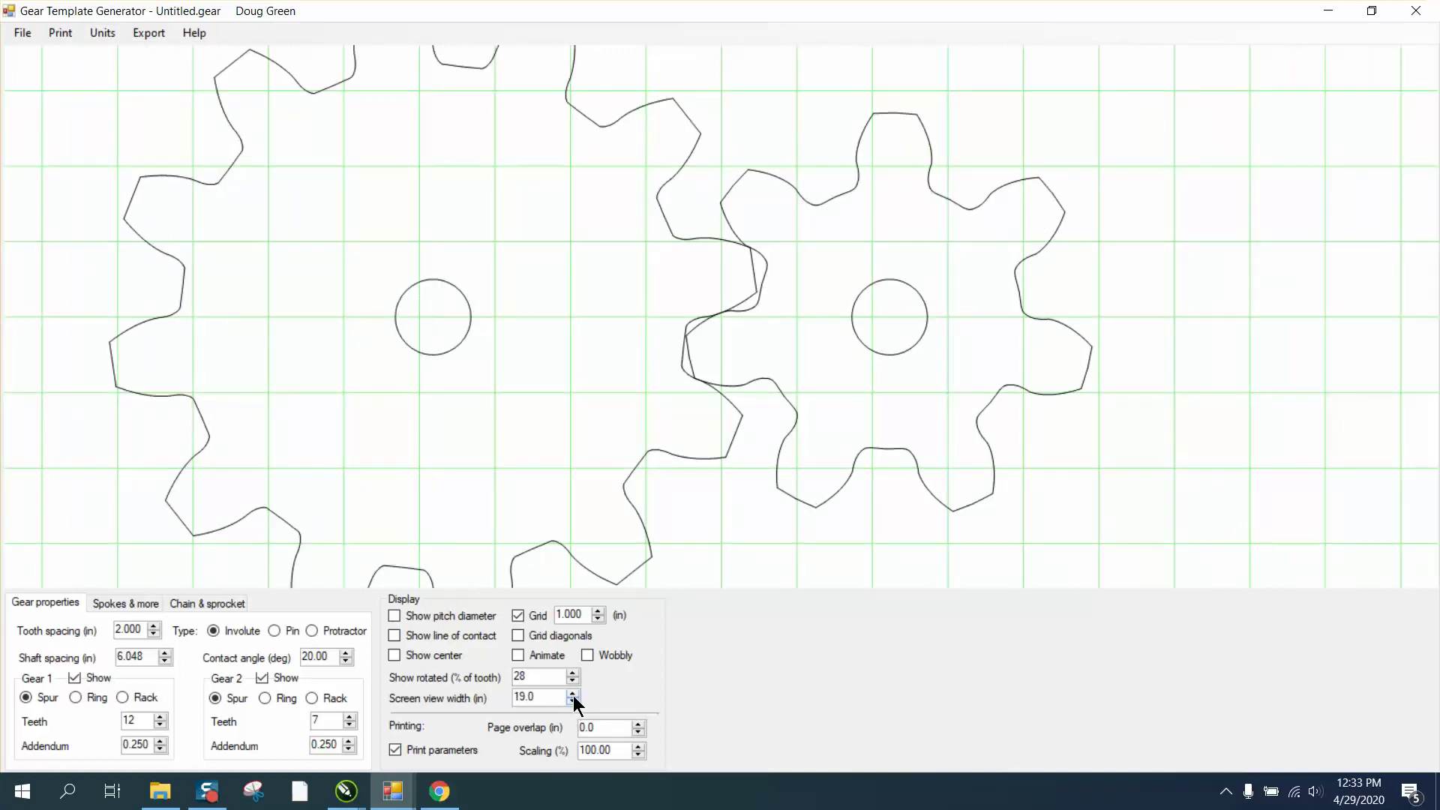
{"action": "left_click", "coordinate": [573, 695]}
{"action": "left_click", "coordinate": [573, 694]}
{"action": "left_click", "coordinate": [573, 695]}
{"action": "left_click", "coordinate": [573, 694]}
{"action": "left_click", "coordinate": [573, 694]}
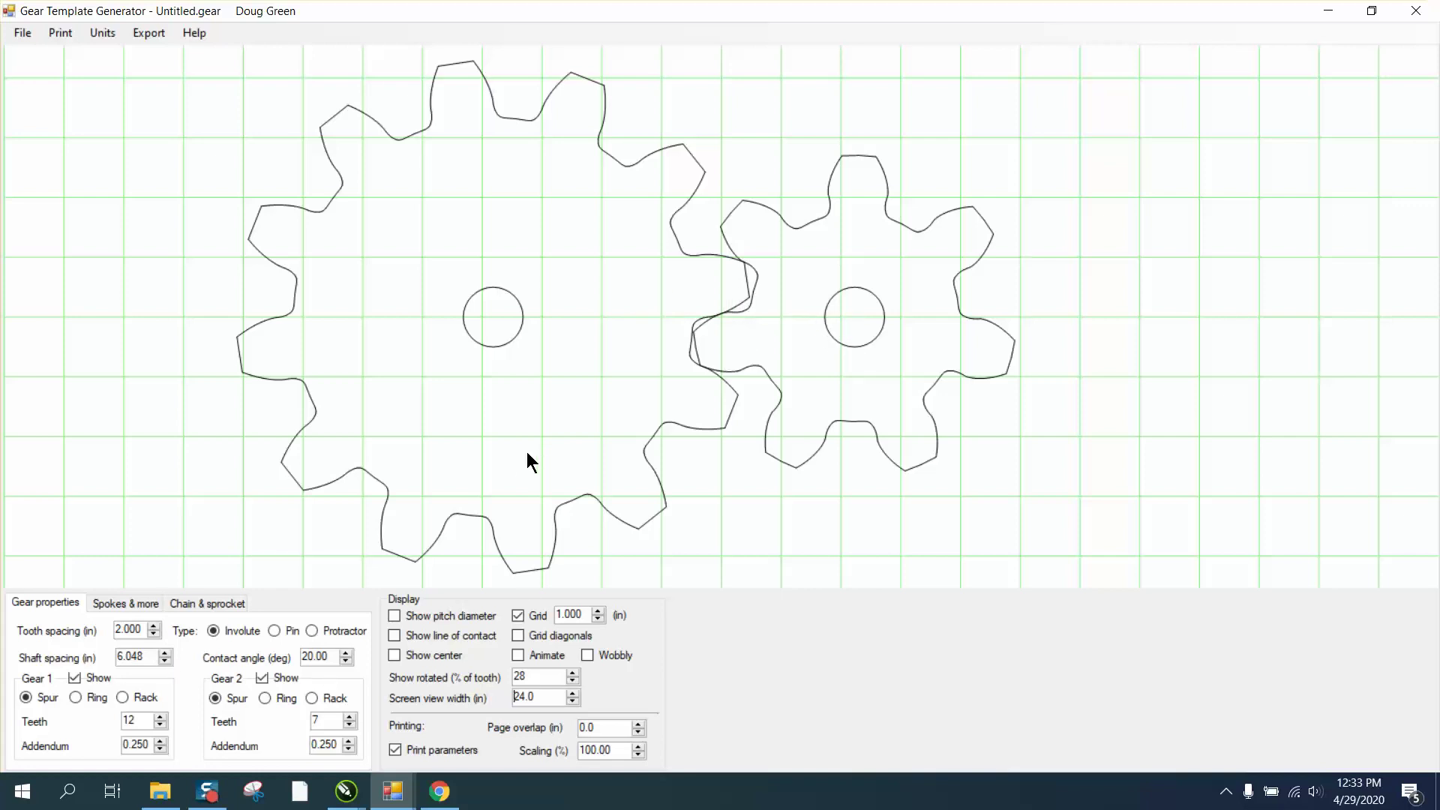
Hide Gear 2 and the grid so that only the outline of Gear 1 is displayed
{"action": "left_click", "coordinate": [261, 678]}
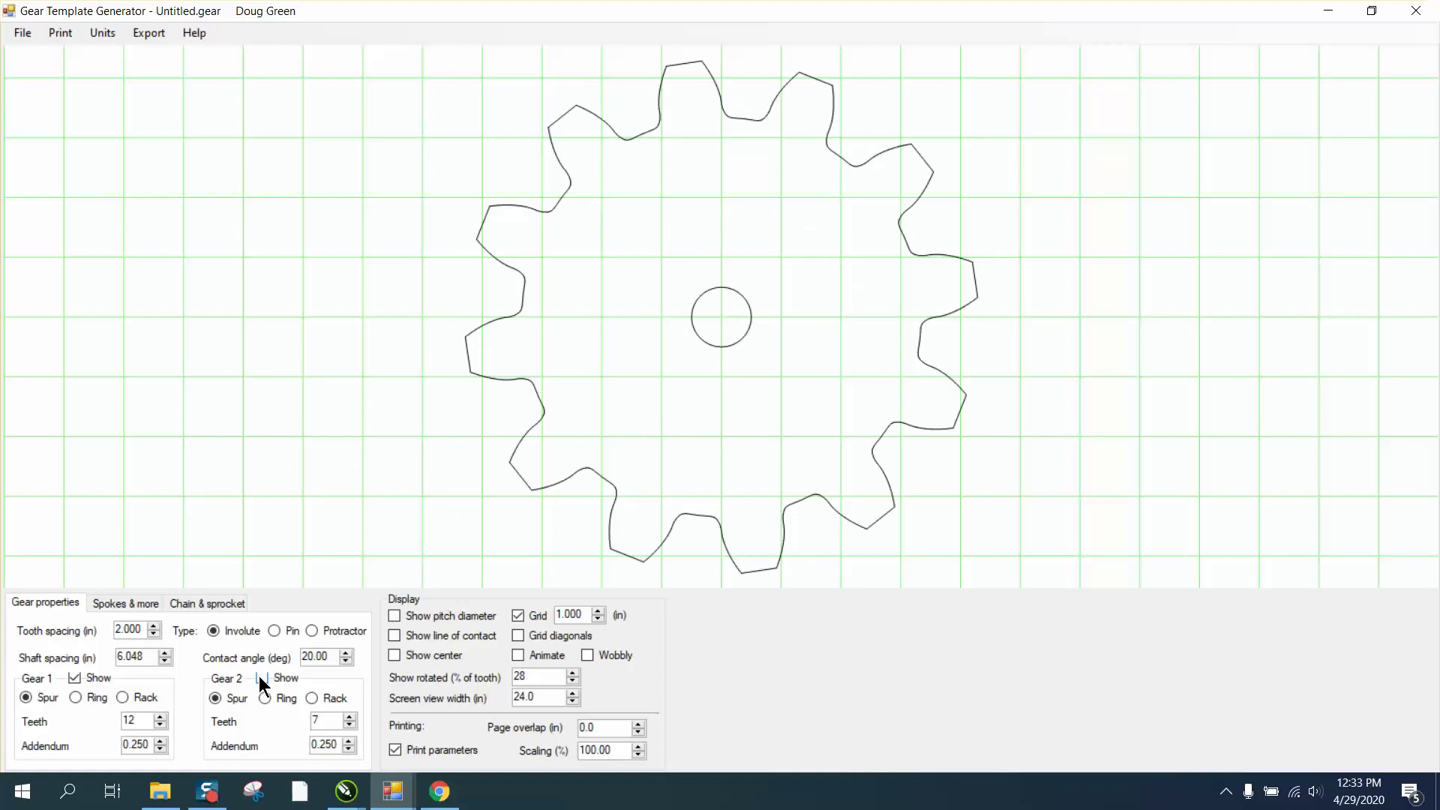
{"action": "left_click", "coordinate": [517, 615]}
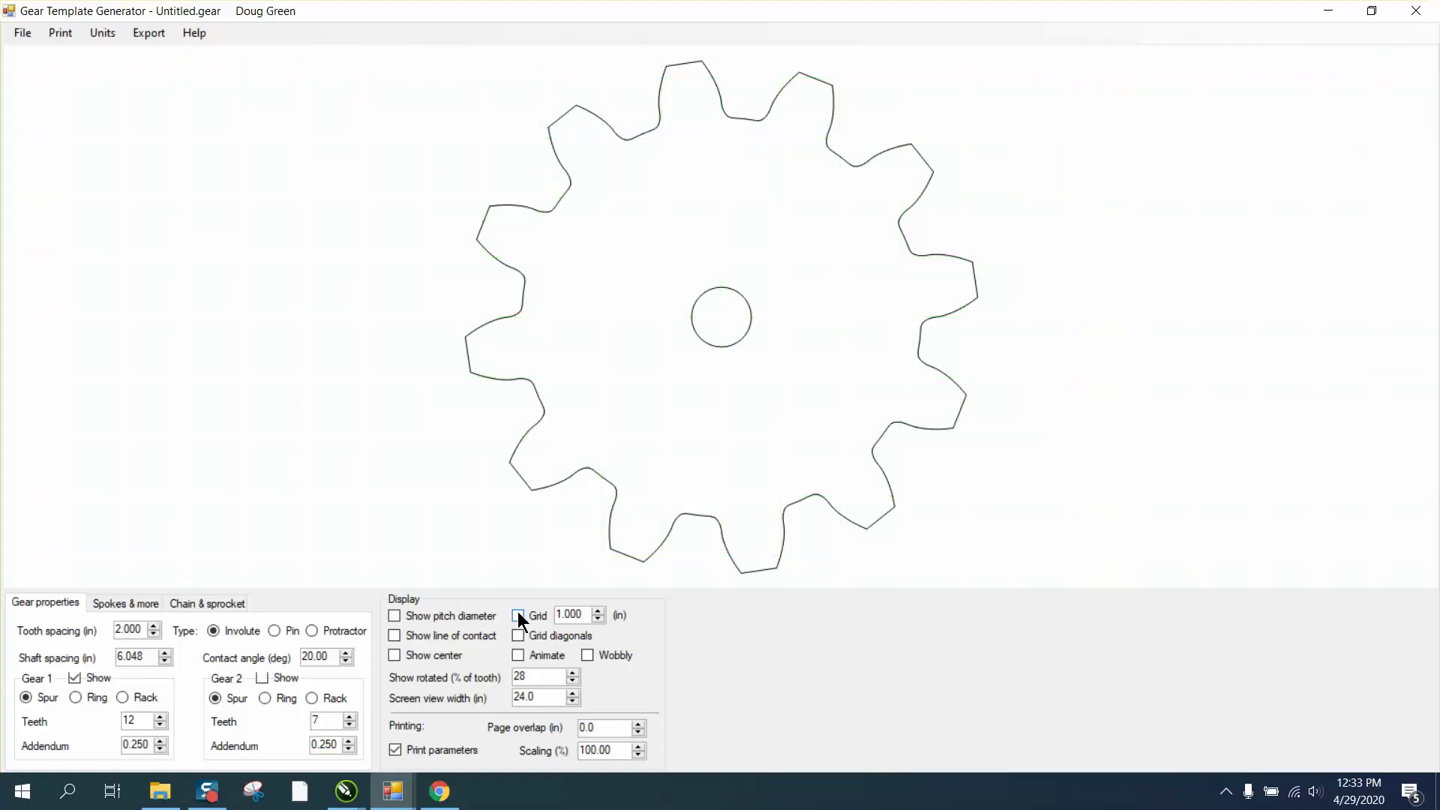
Look over the export formats for the gear, and switch to the crosses missyX7.cdr document in CorelDRAW
{"action": "left_click", "coordinate": [159, 35]}
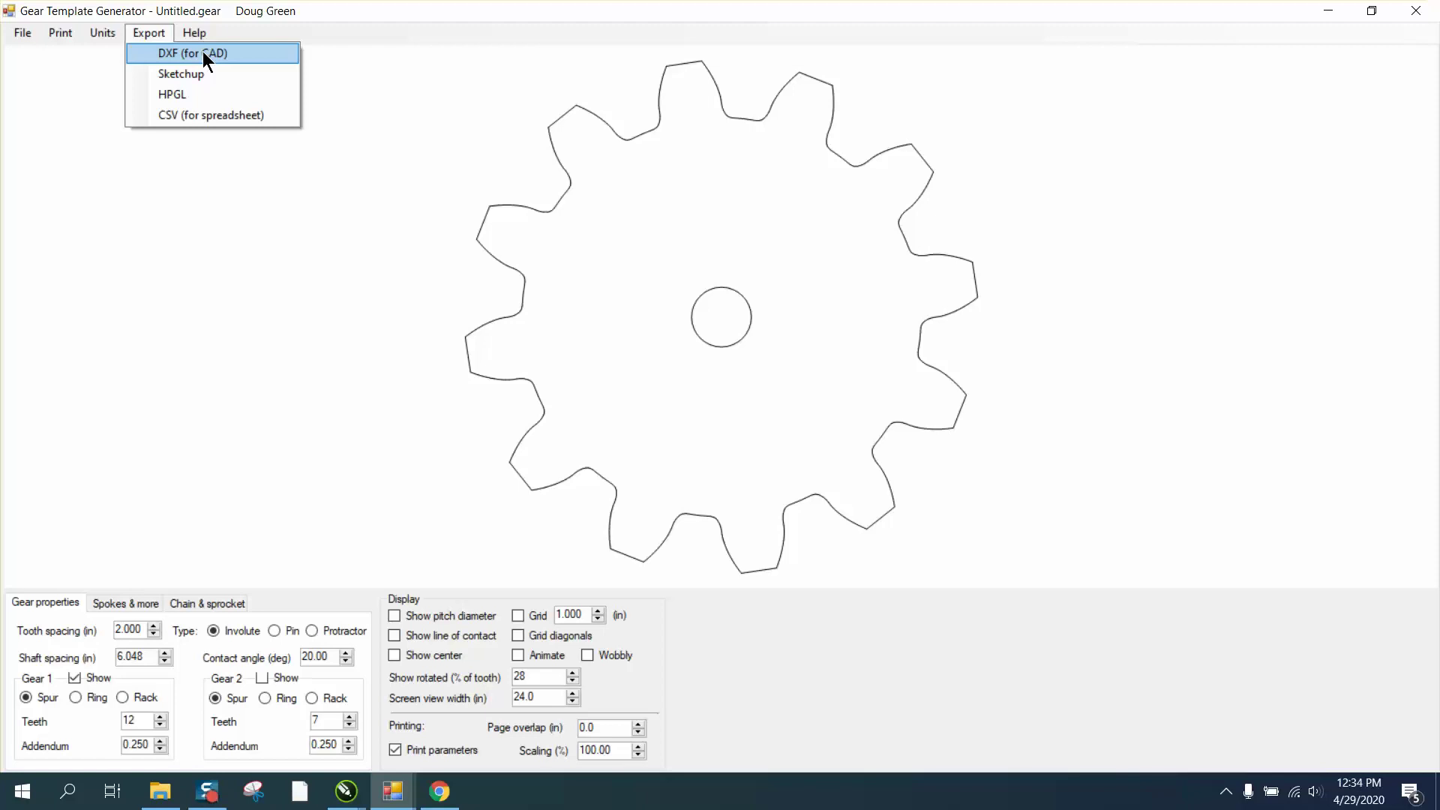
{"action": "left_click", "coordinate": [350, 799]}
{"action": "left_click", "coordinate": [559, 675]}
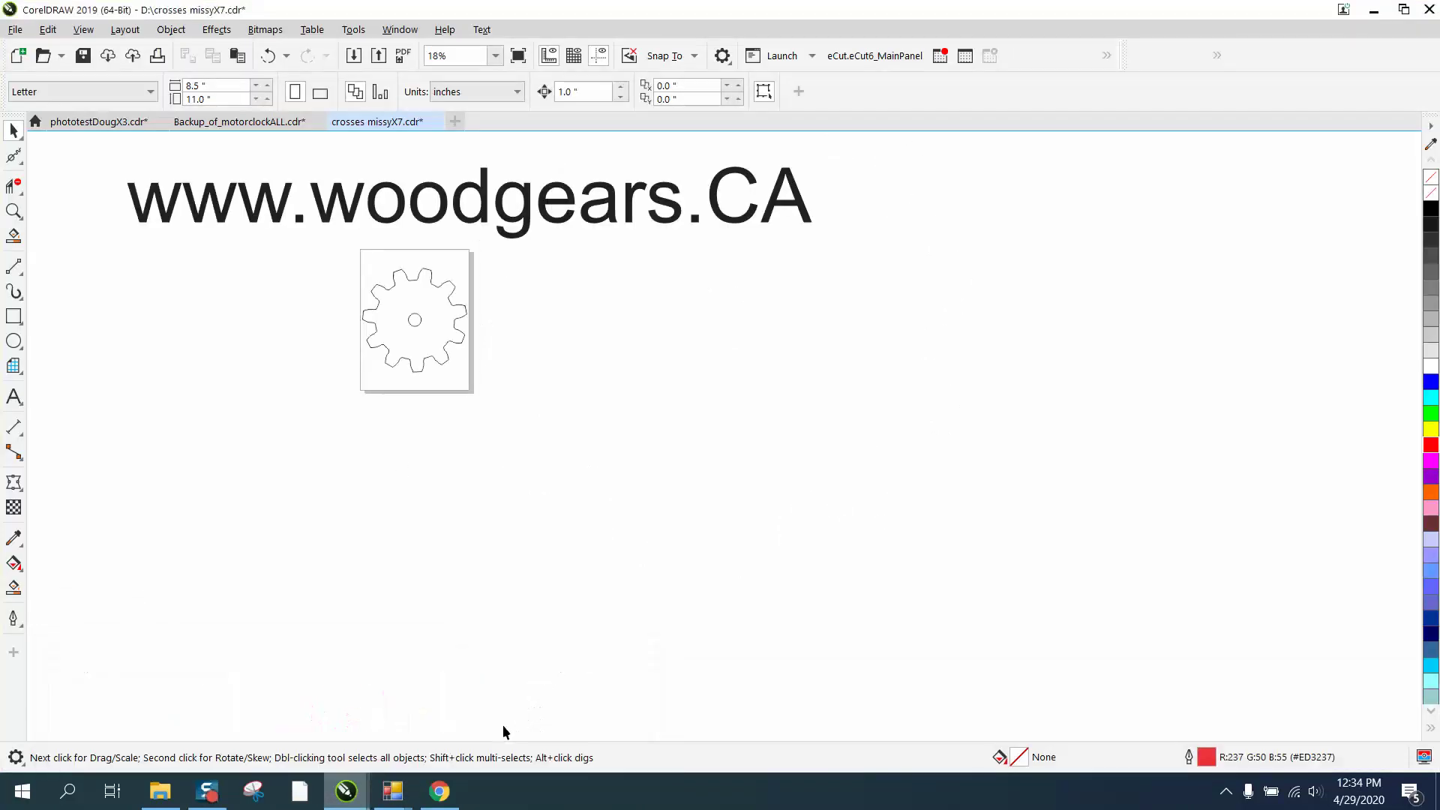
Import geartest2.dxf with English units at 1:1 scaling and place it beside the page
{"action": "right_click", "coordinate": [652, 403]}
{"action": "left_click", "coordinate": [705, 498]}
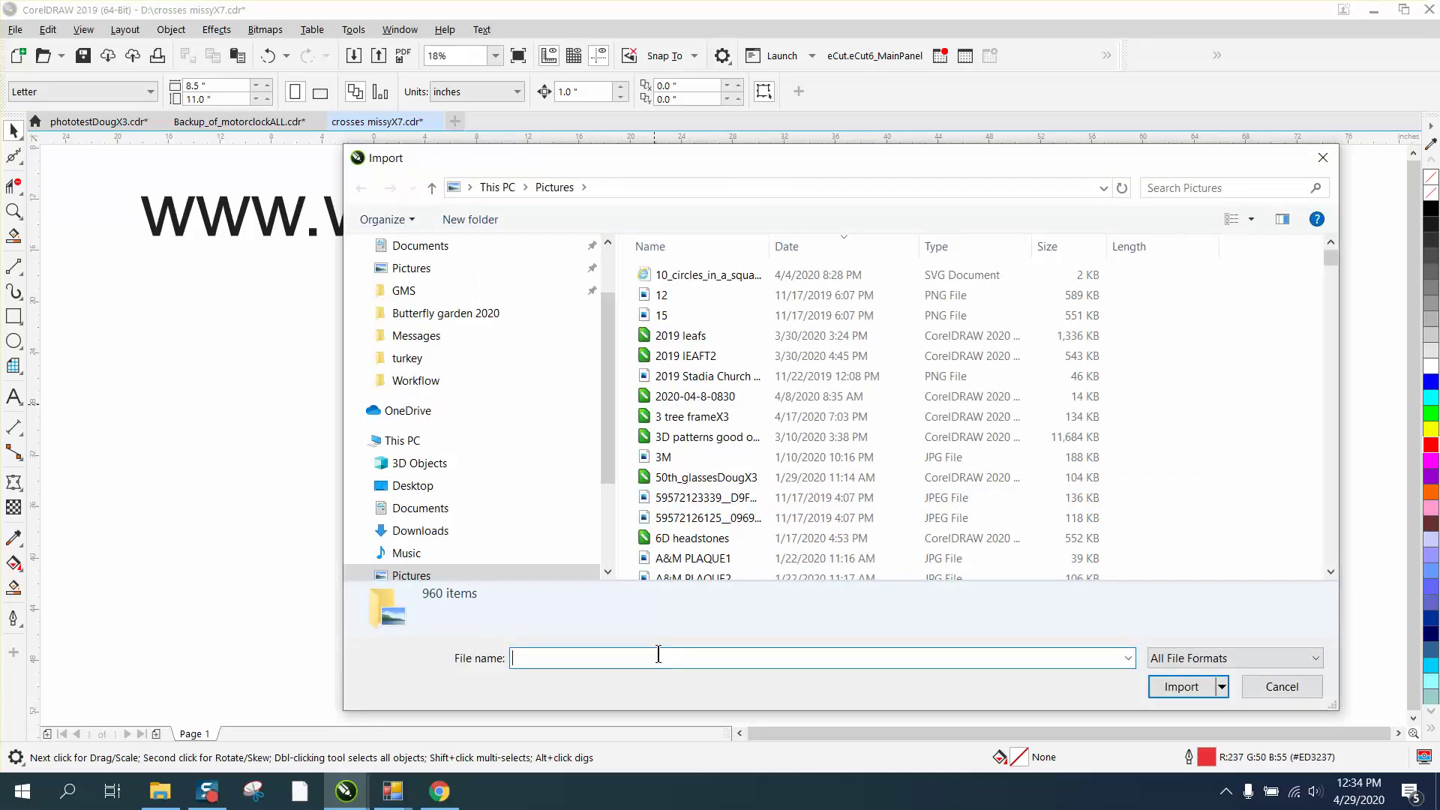
{"action": "type", "text": "GE"}
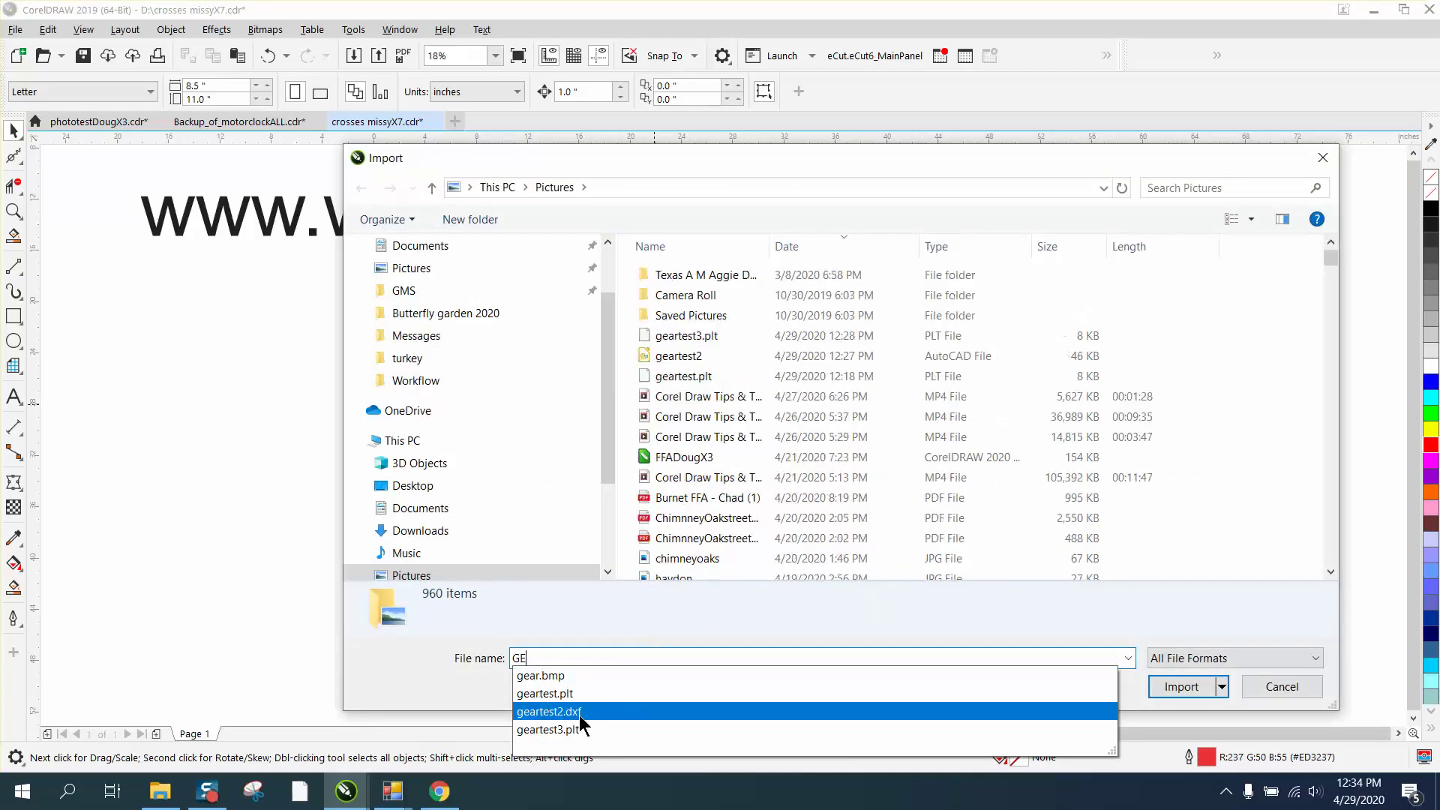
{"action": "left_click", "coordinate": [580, 712]}
{"action": "left_click", "coordinate": [1177, 685]}
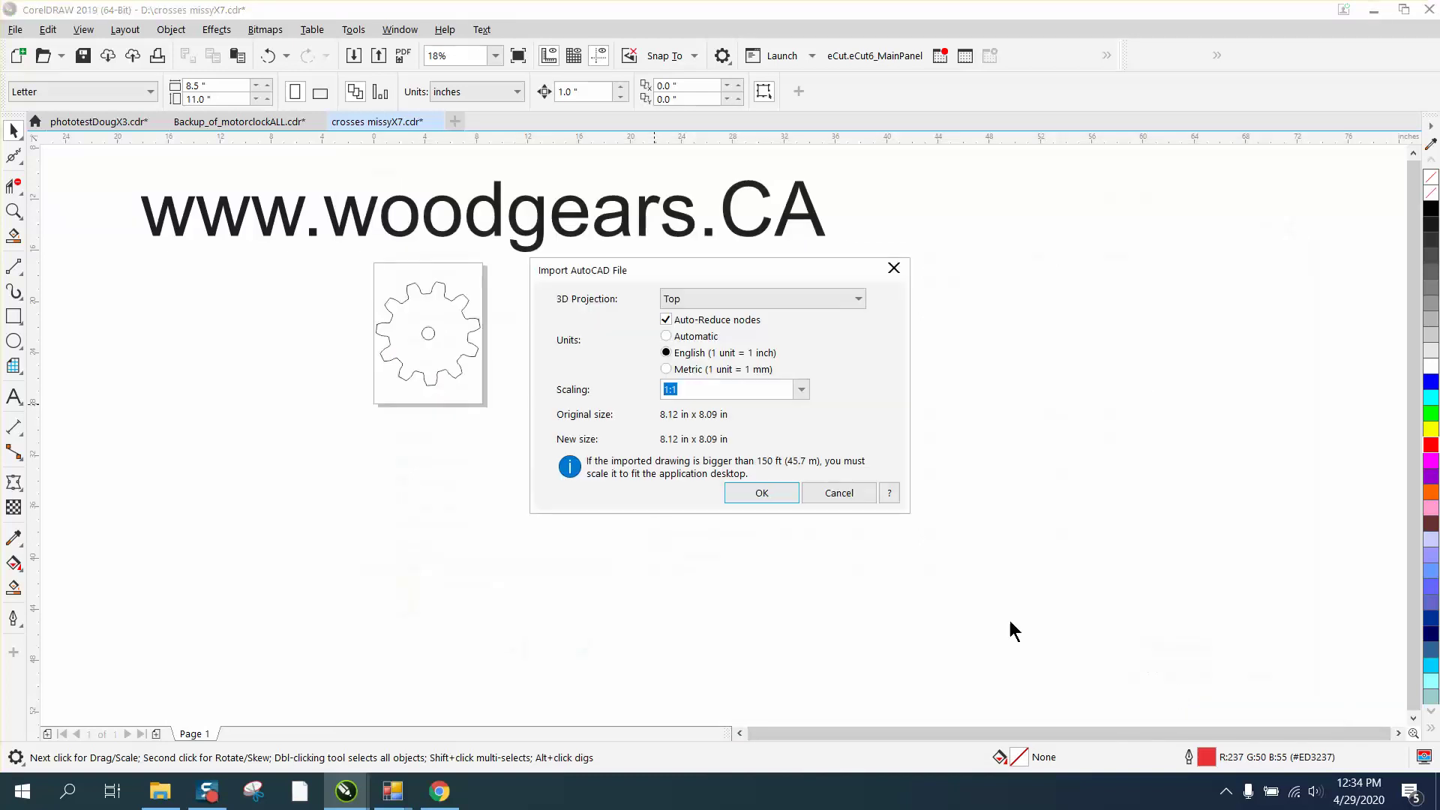
{"action": "left_click", "coordinate": [762, 493]}
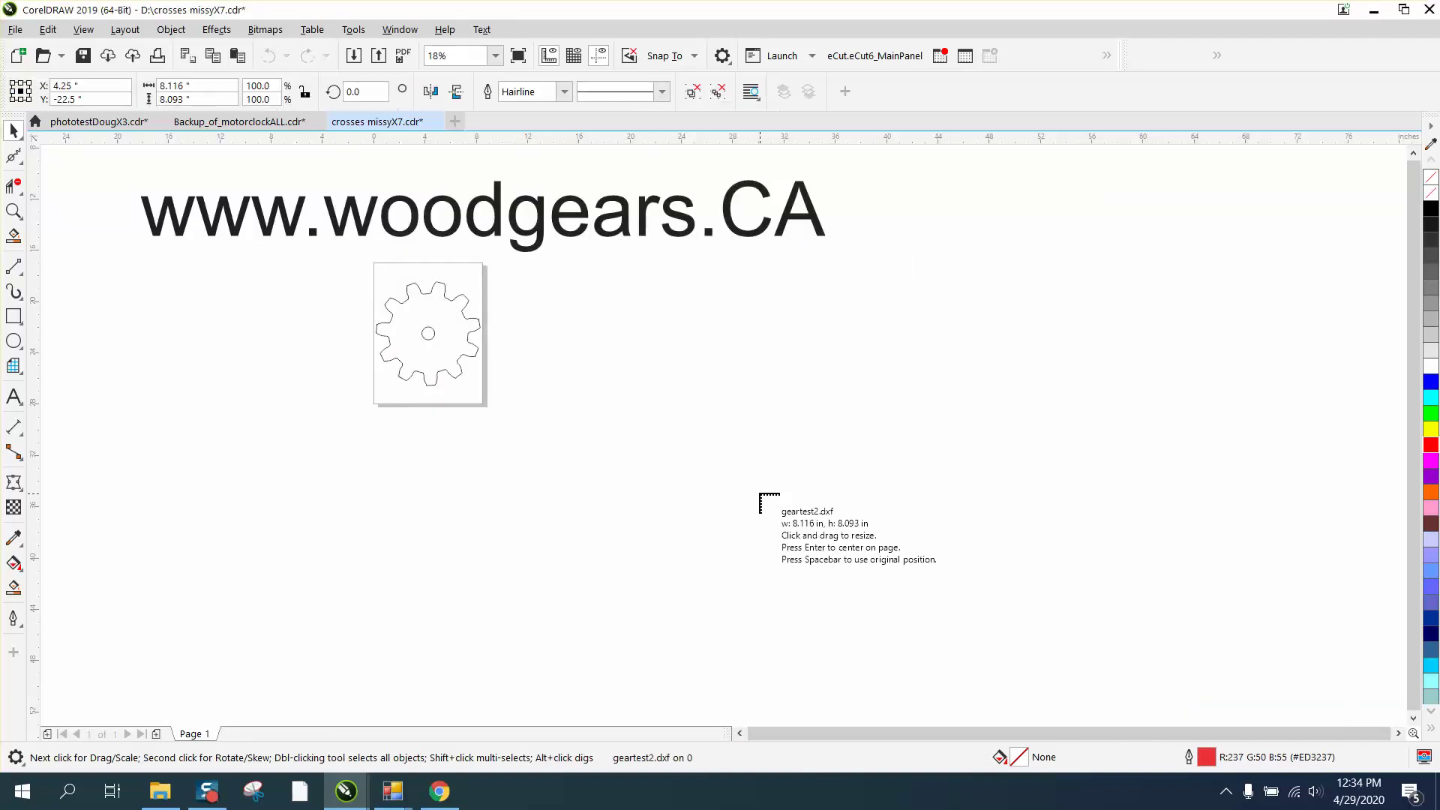
{"action": "left_click", "coordinate": [615, 347]}
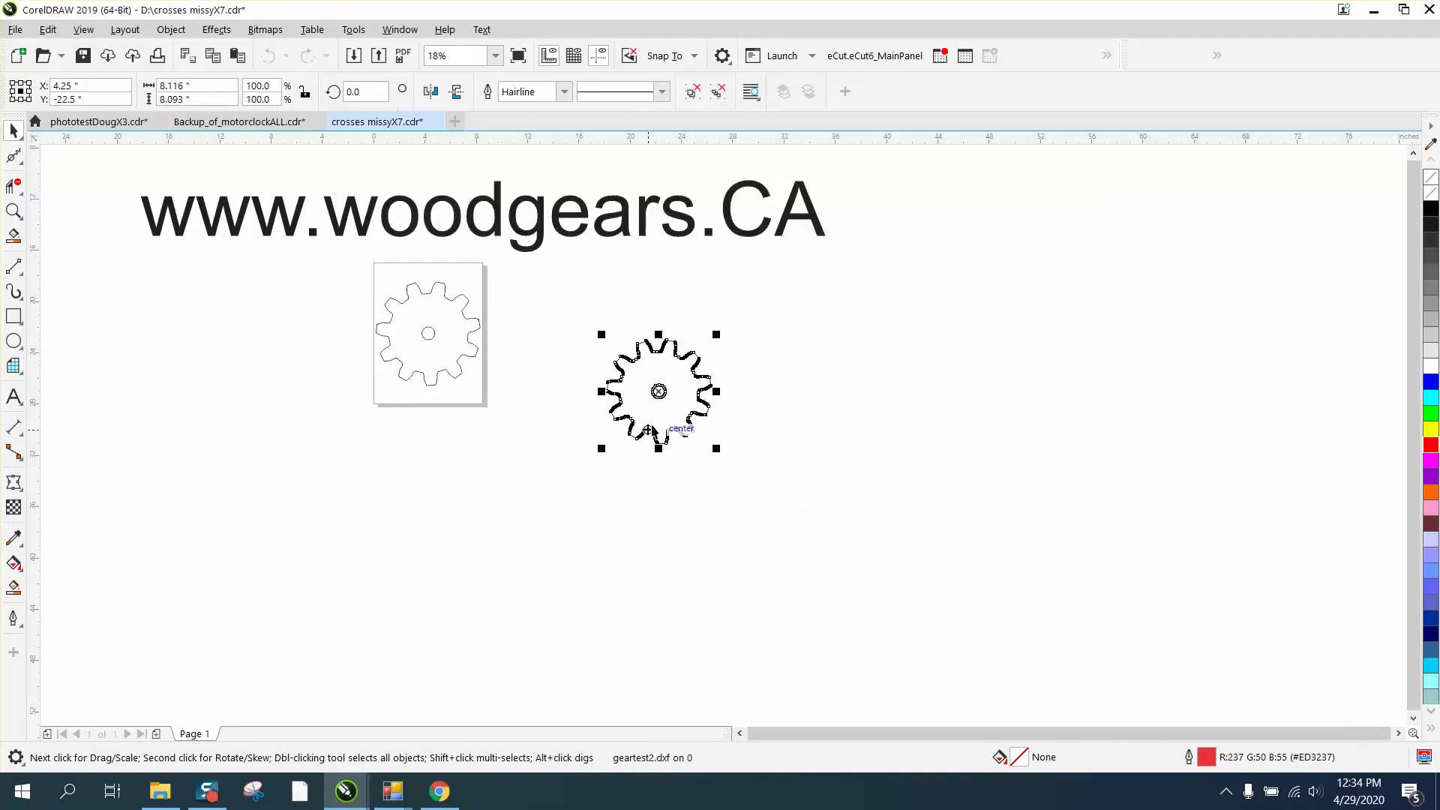
Examine the nodes along the tooth edges of the imported DXF gear up close
{"action": "left_click", "coordinate": [22, 215]}
{"action": "left_click_drag", "start_coordinate": [600, 312], "coordinate": [678, 366]}
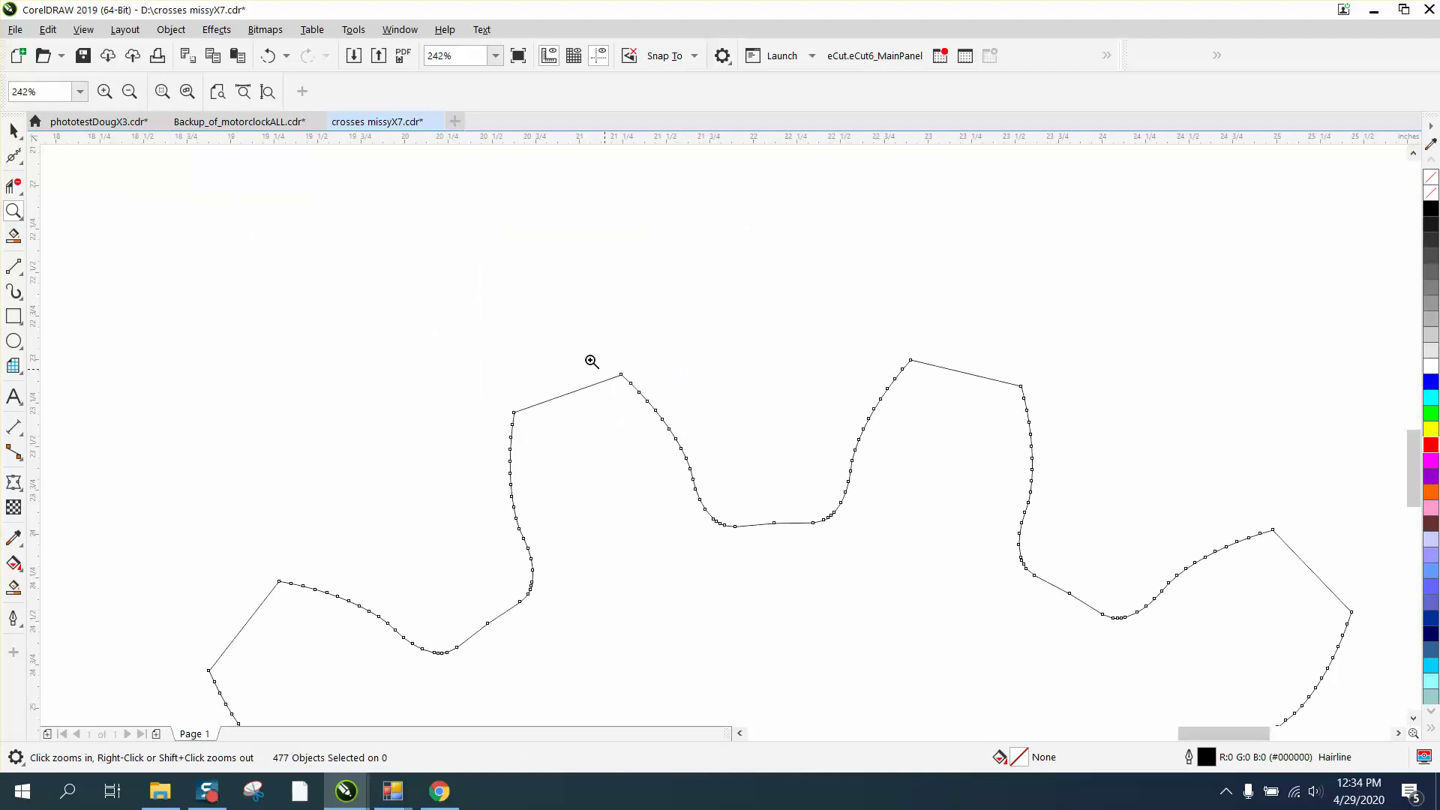
{"action": "left_click_drag", "start_coordinate": [567, 348], "coordinate": [893, 580]}
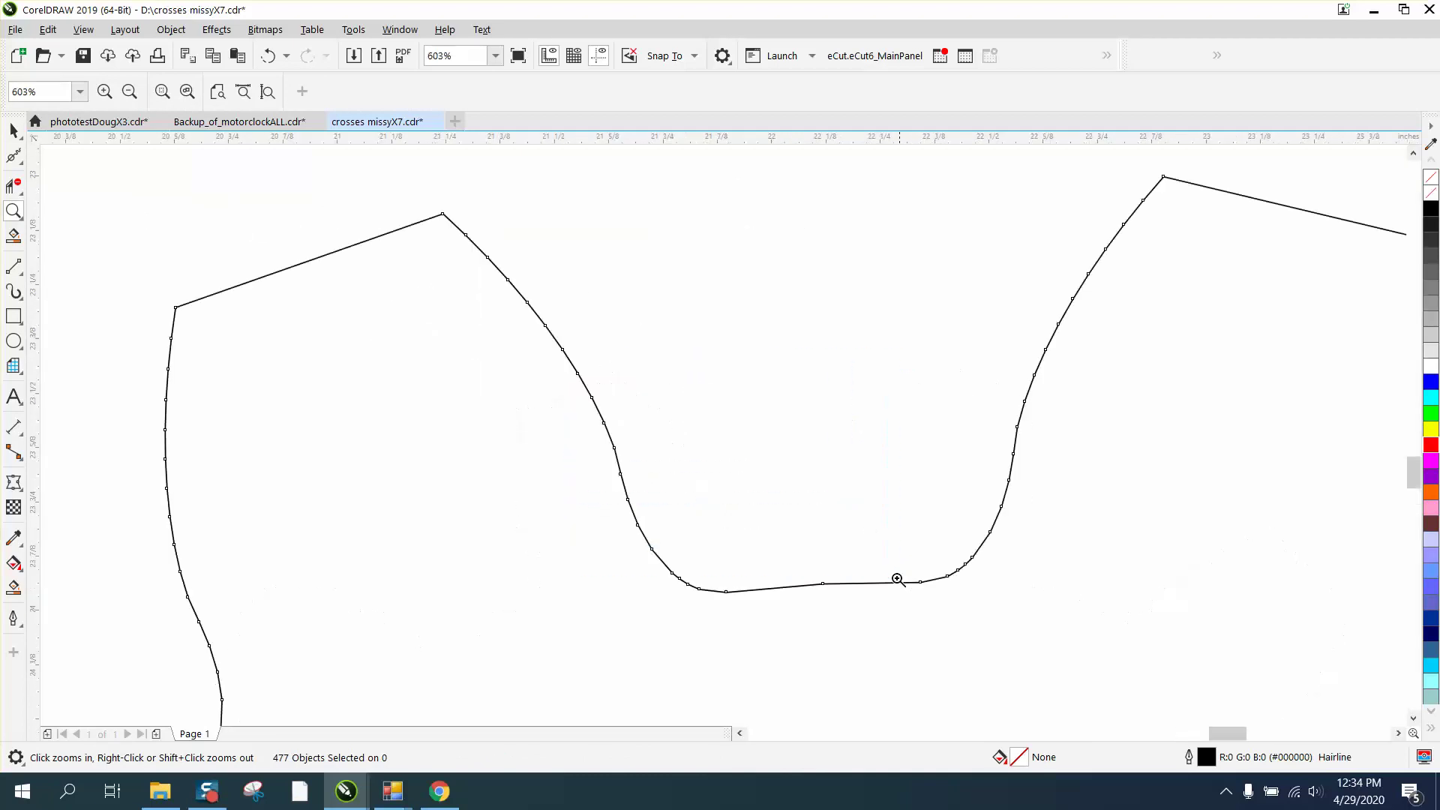
{"action": "right_click", "coordinate": [443, 270]}
{"action": "right_click", "coordinate": [465, 282]}
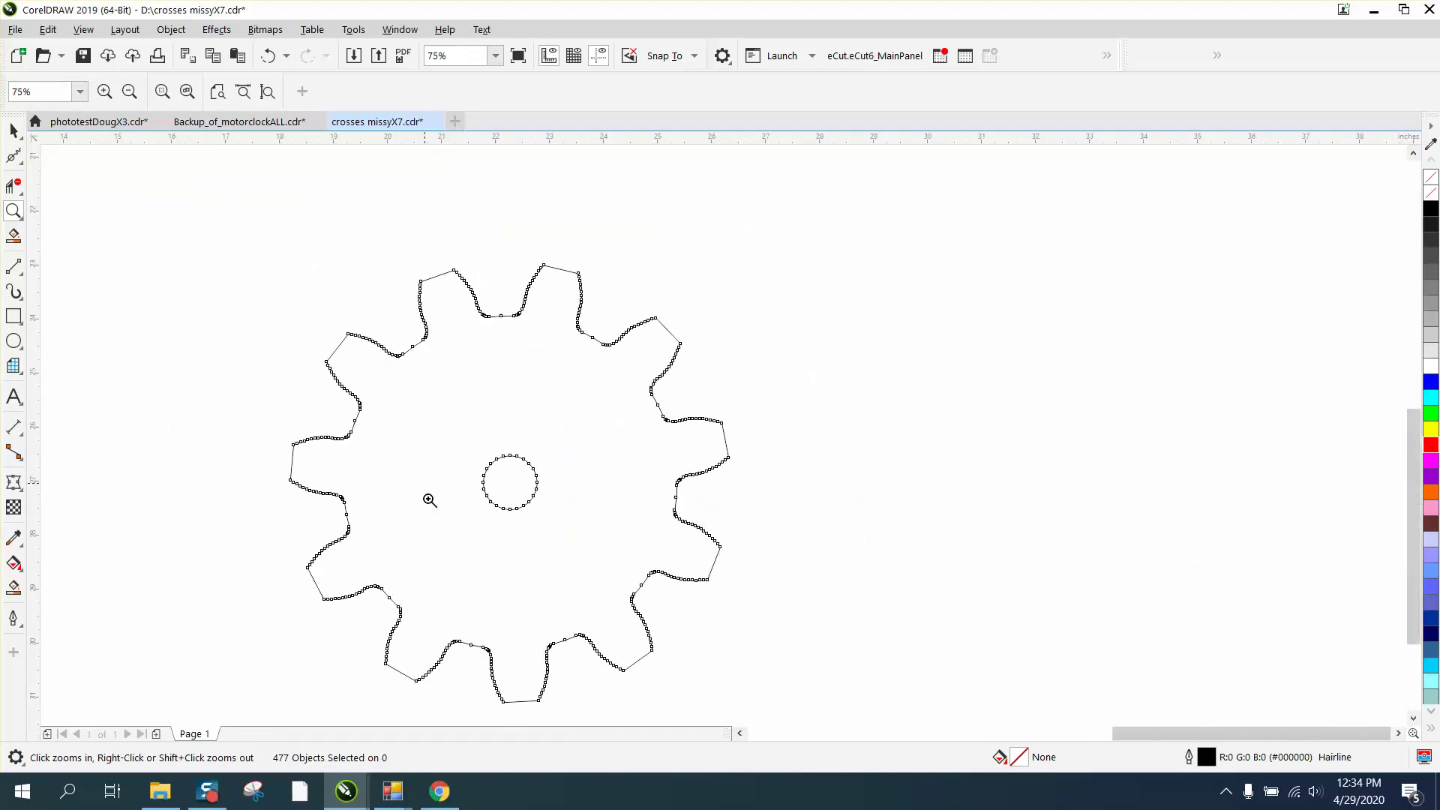
Remove the imported DXF gear from beside the page
{"action": "left_click", "coordinate": [14, 132]}
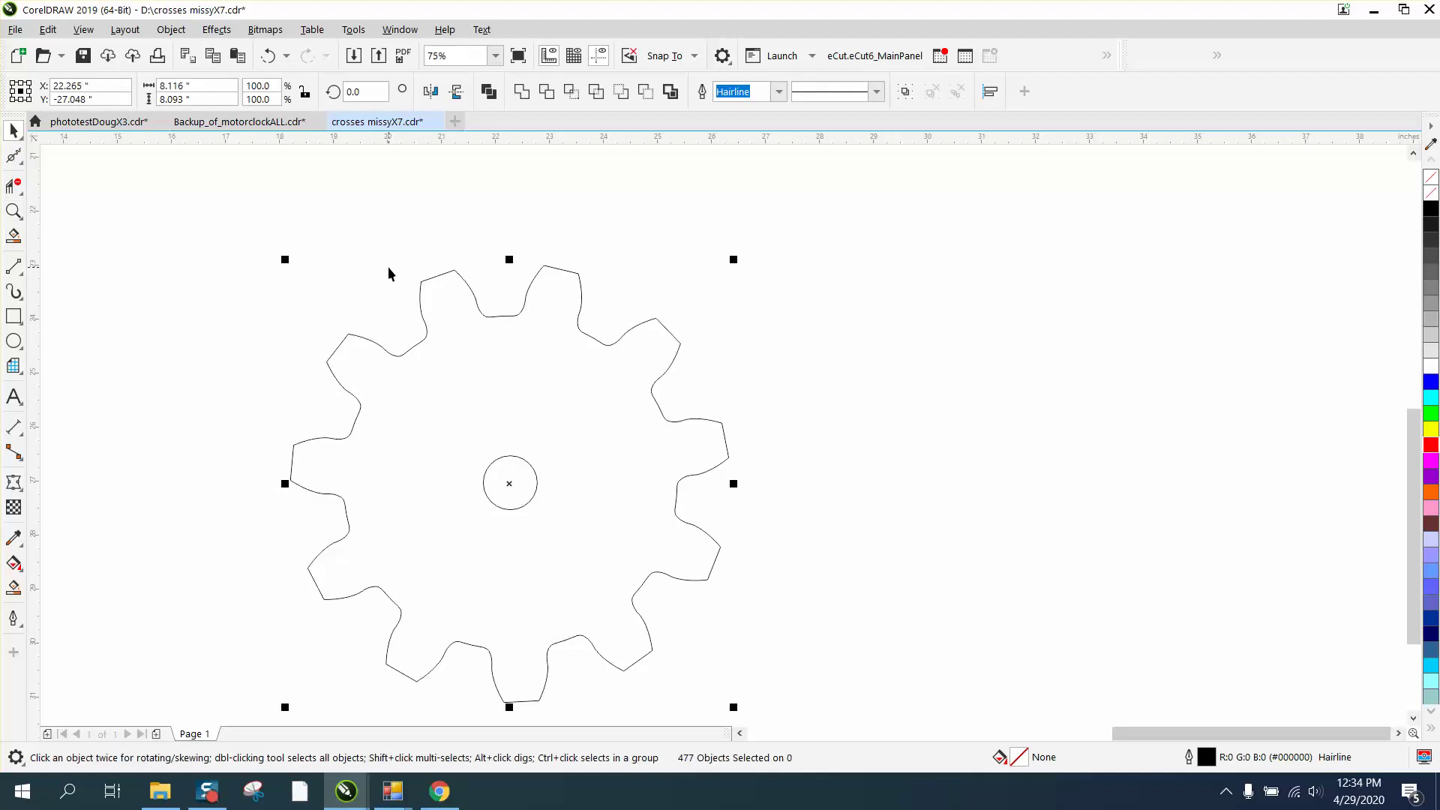
{"action": "left_click", "coordinate": [390, 267]}
{"action": "scroll", "coordinate": [390, 267], "scroll_direction": "down", "scroll_amount": 4}
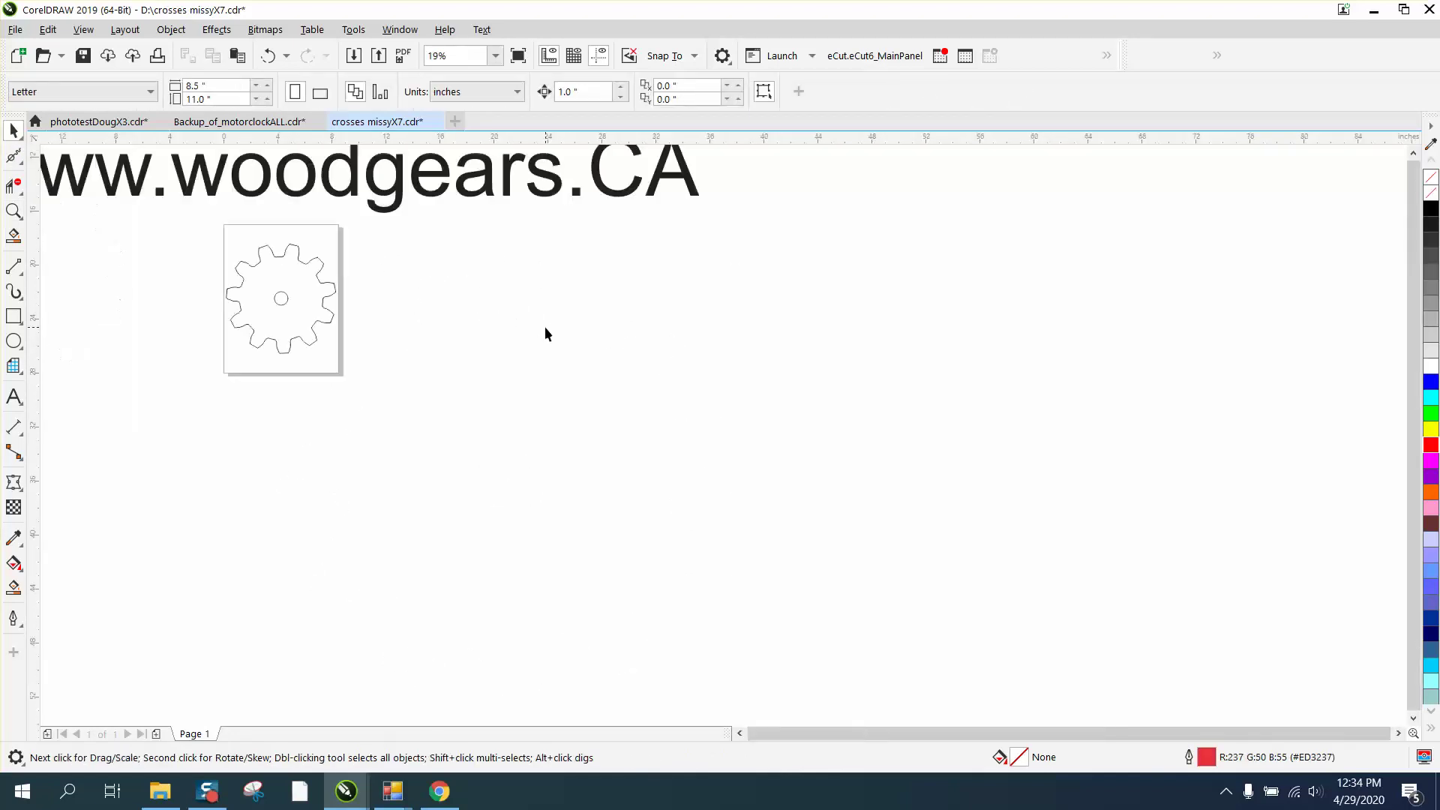
Import geartest3.plt with the default HPGL pen options and place it beside the page
{"action": "right_click", "coordinate": [544, 348]}
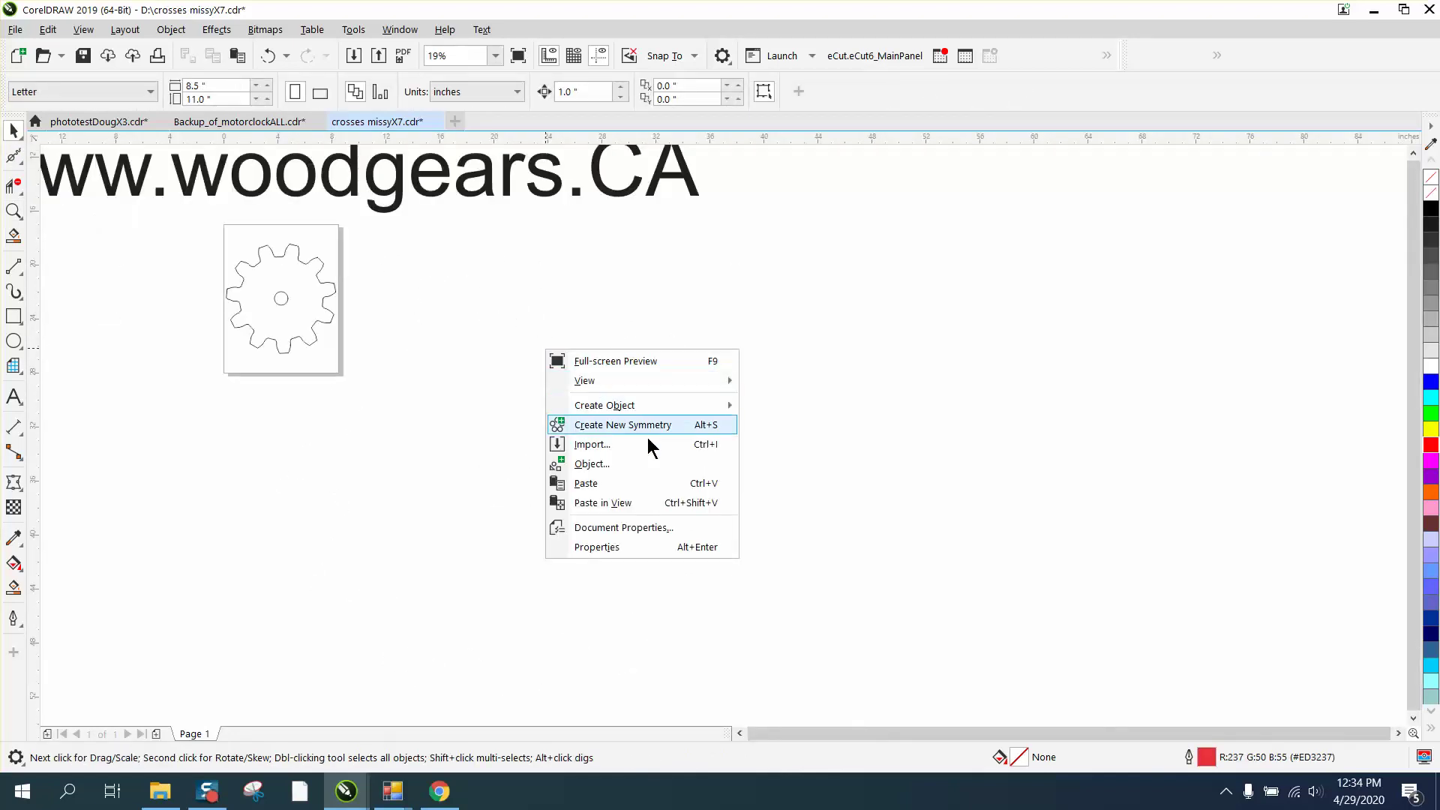
{"action": "left_click", "coordinate": [594, 443]}
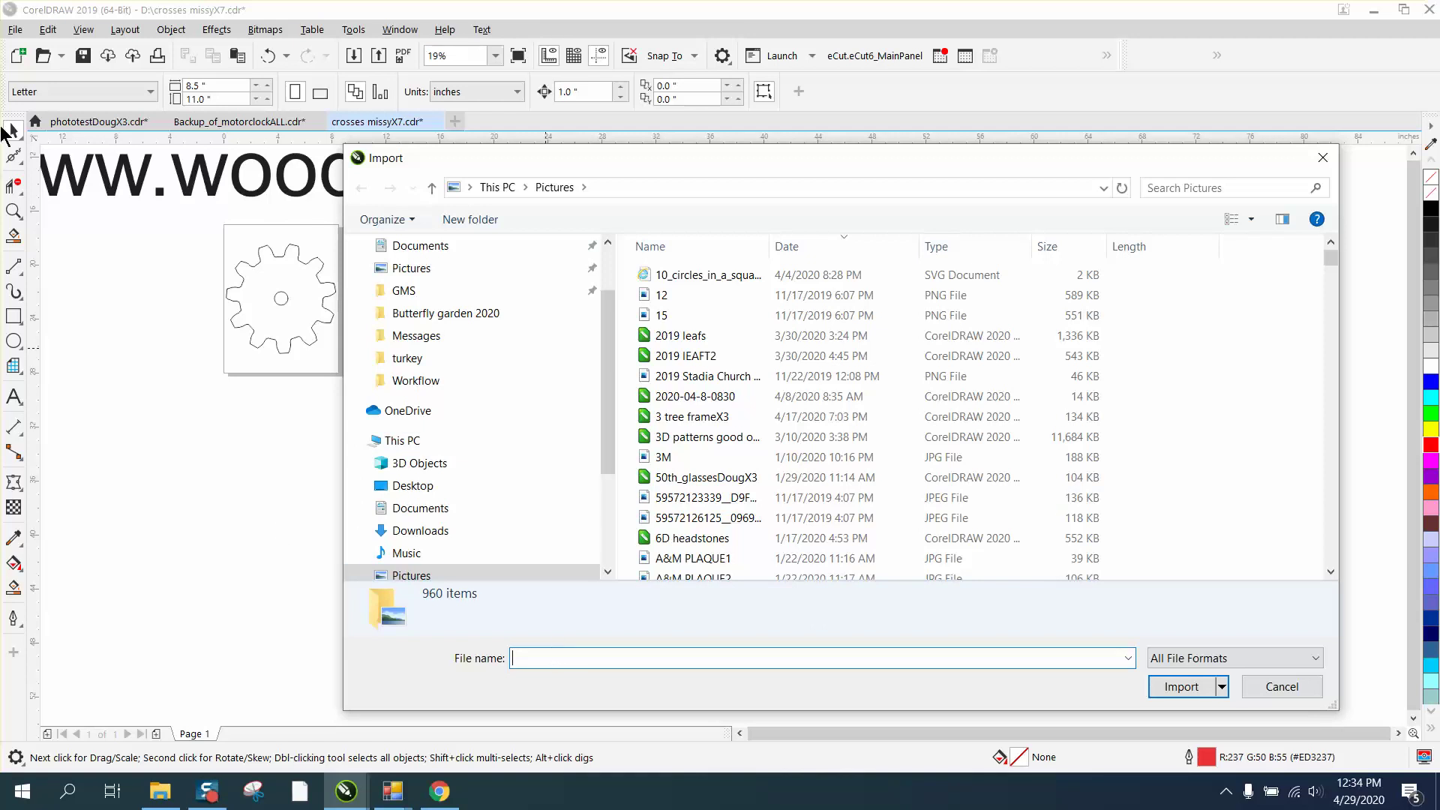
{"action": "type", "text": "G"}
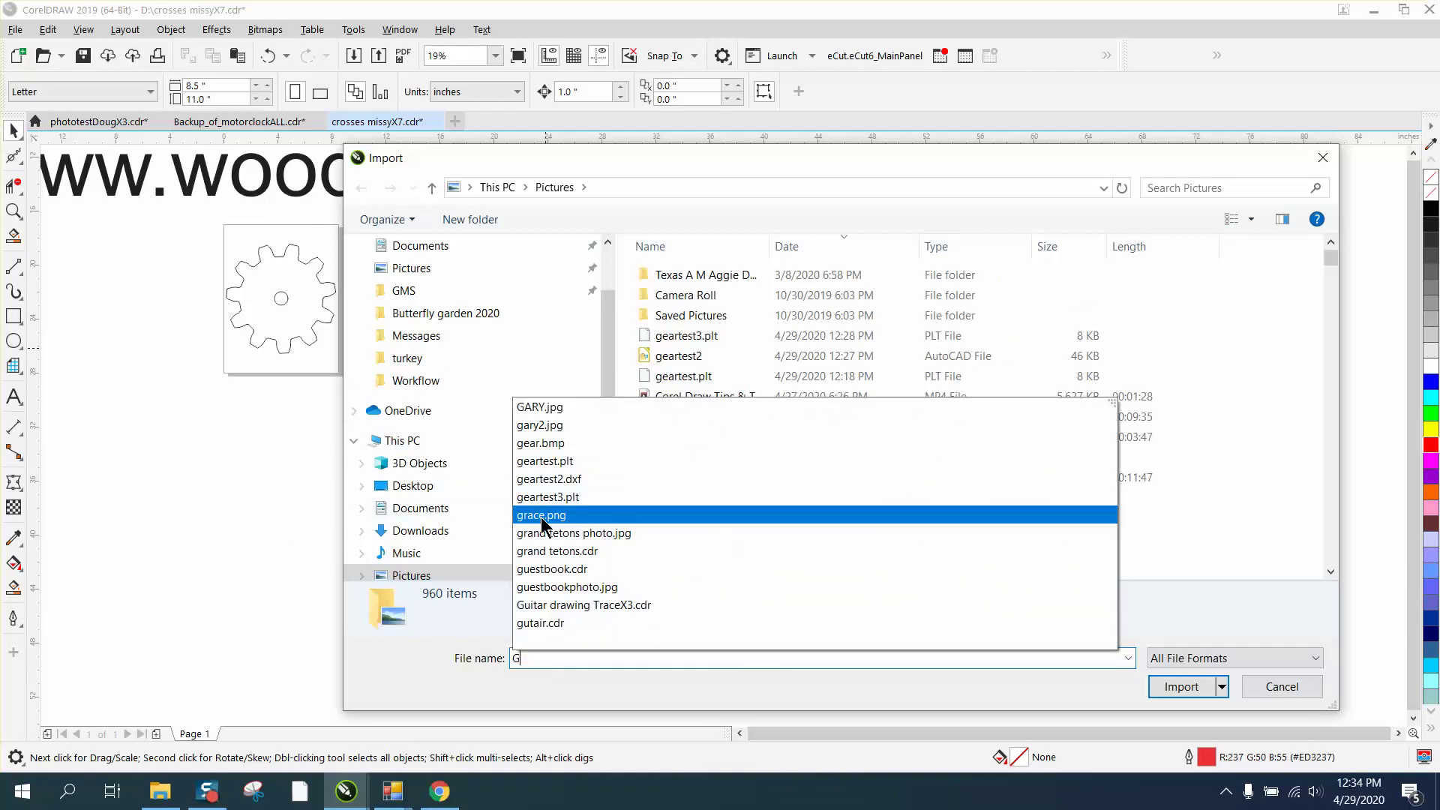
{"action": "type", "text": "EA"}
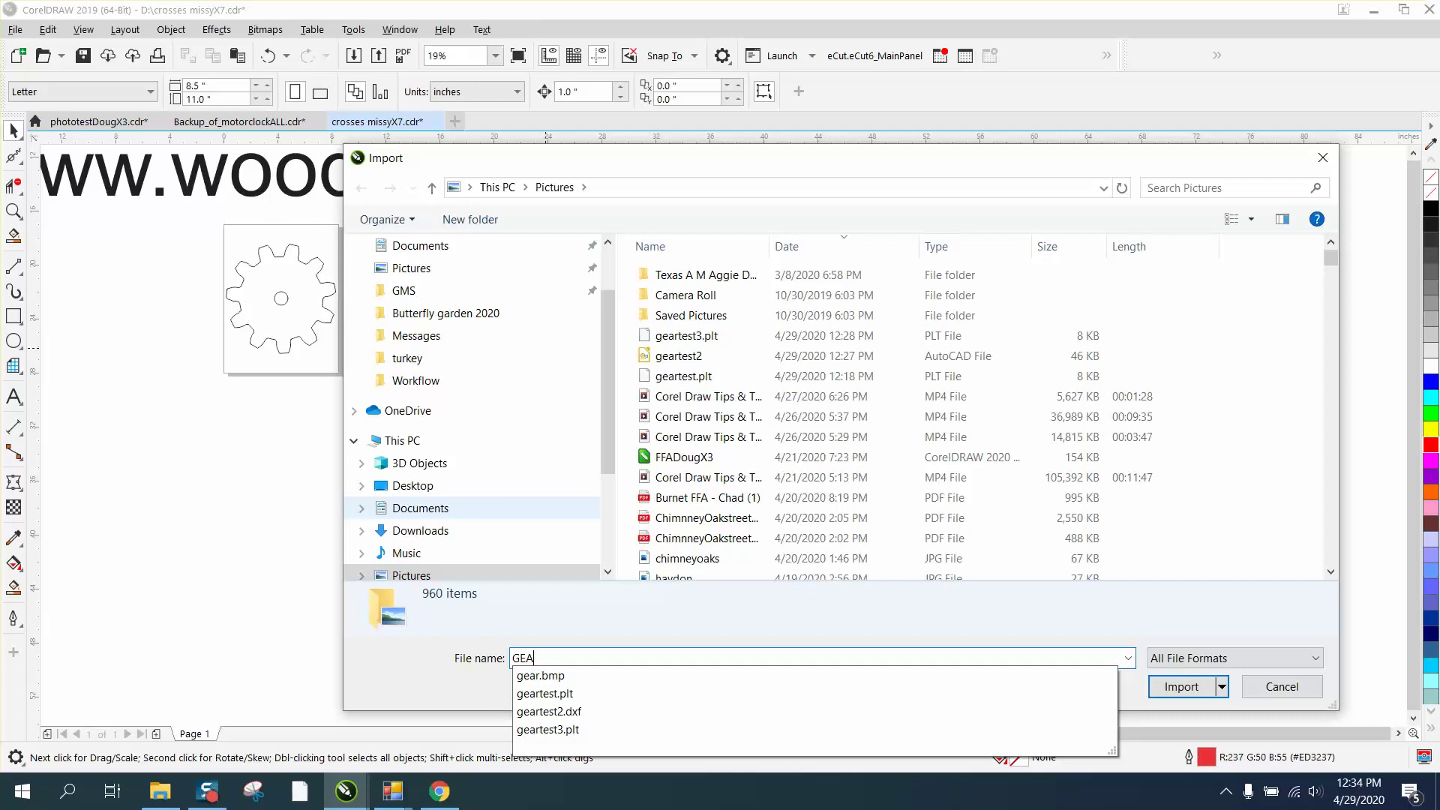
{"action": "left_click", "coordinate": [574, 728]}
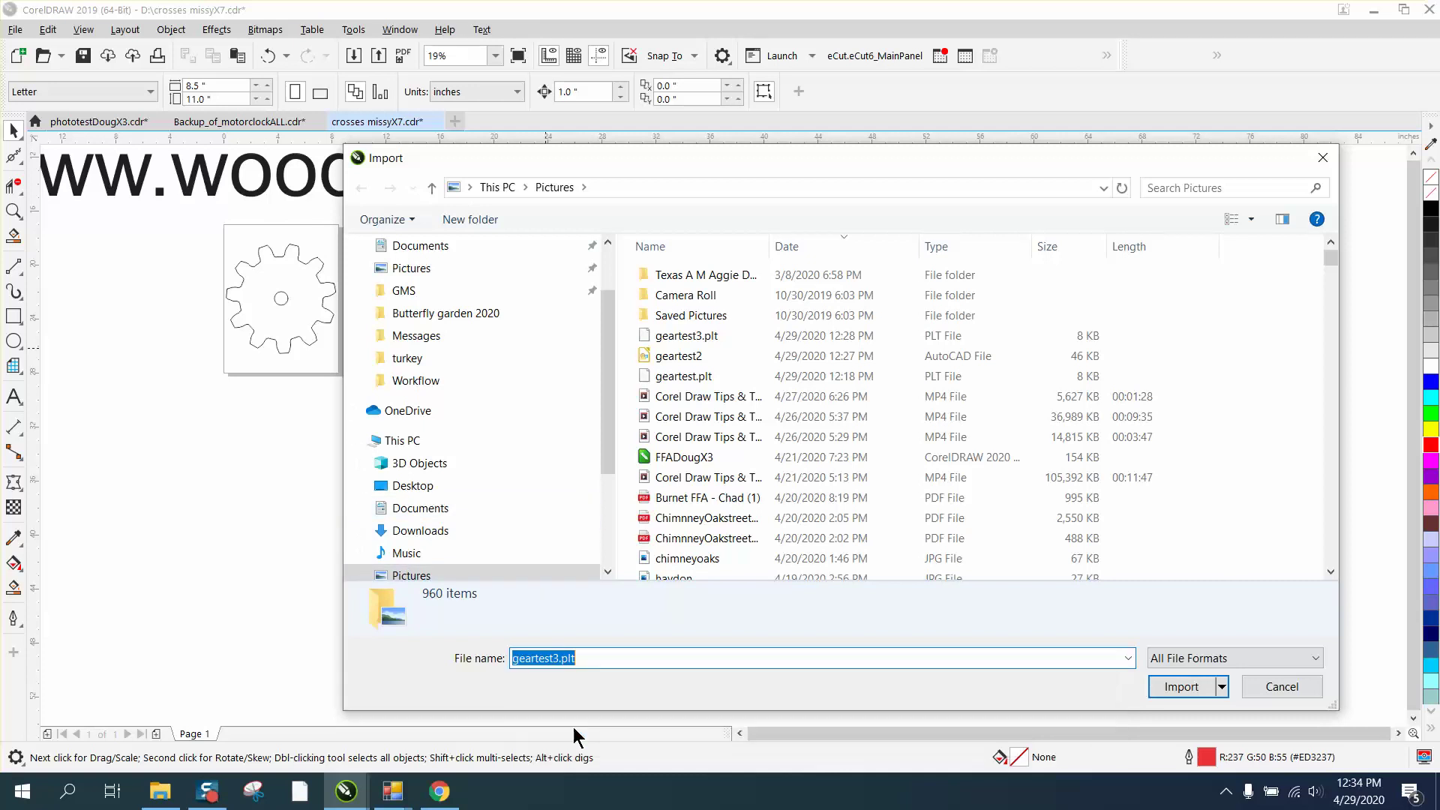
{"action": "left_click", "coordinate": [1171, 685]}
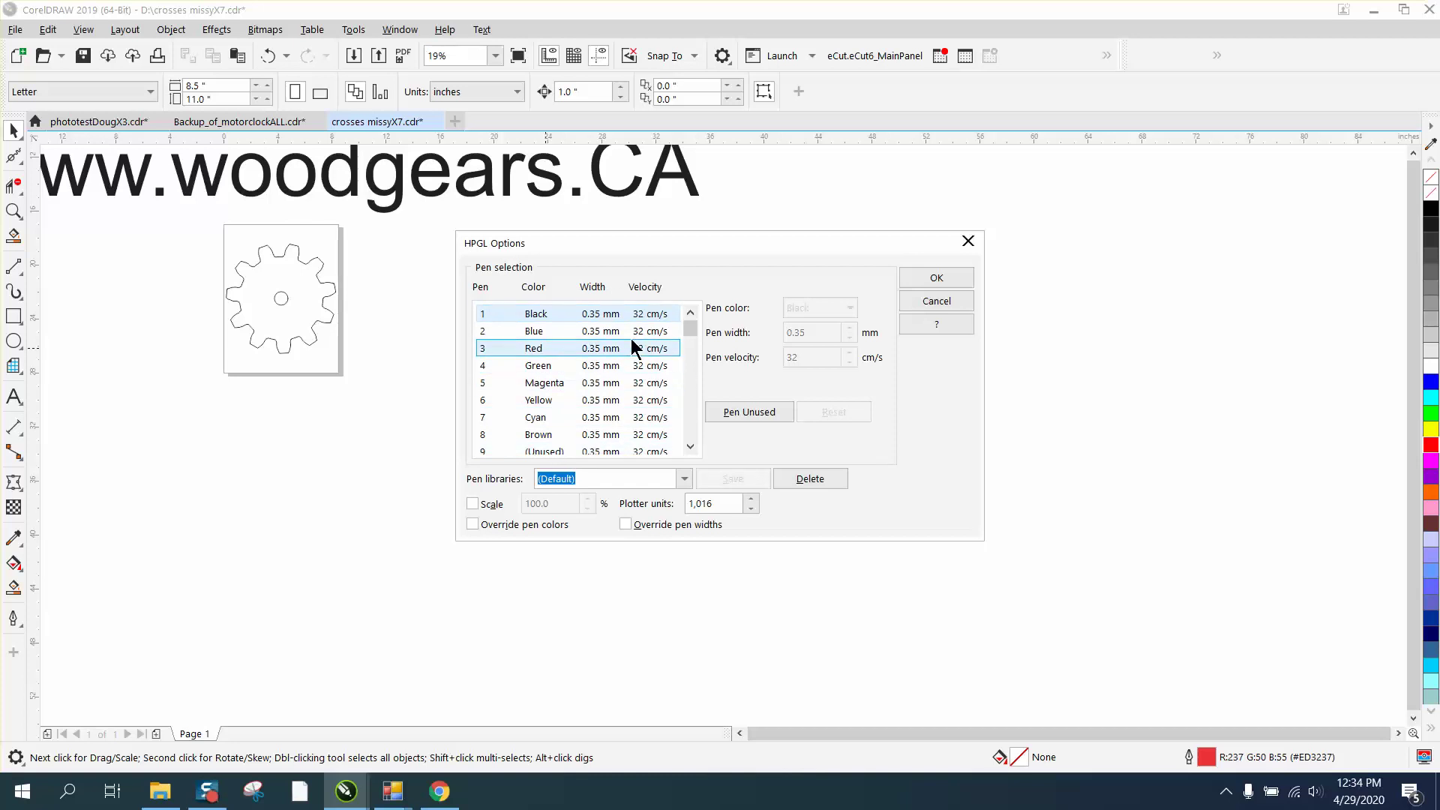
{"action": "left_click", "coordinate": [933, 277]}
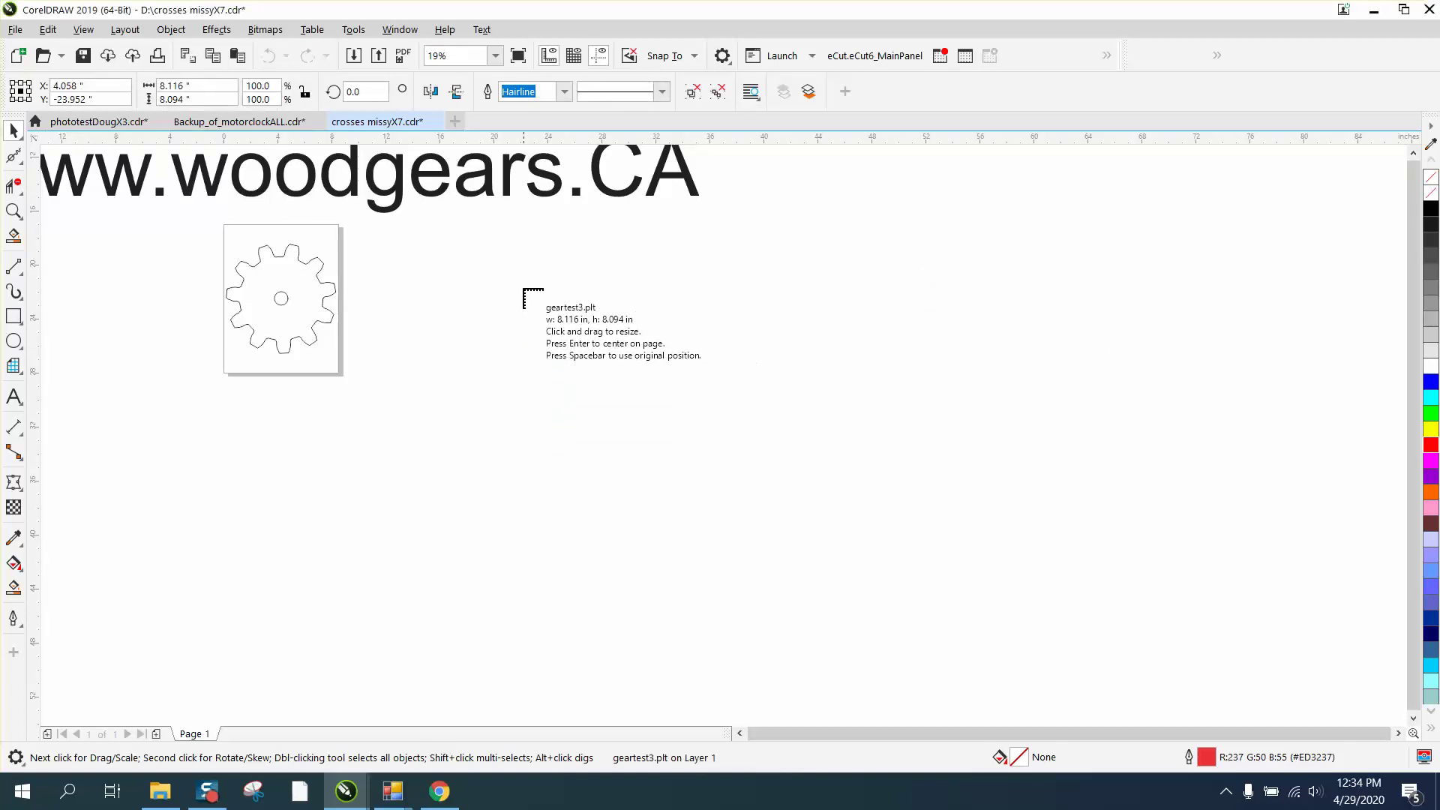
{"action": "left_click", "coordinate": [502, 277]}
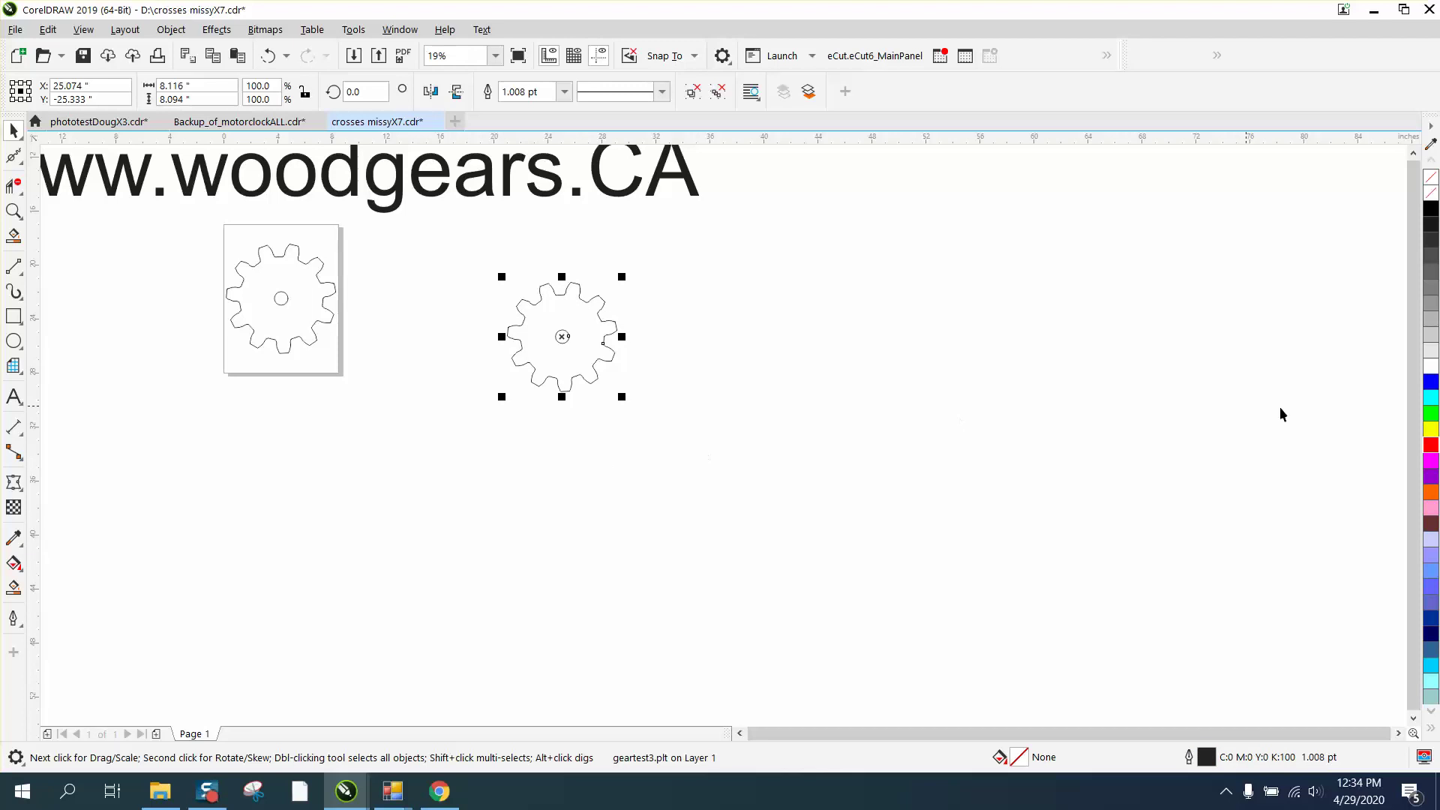
Give the imported PLT gear a red outline with hairline width
{"action": "right_click", "coordinate": [1431, 445]}
{"action": "double_click", "coordinate": [1206, 757]}
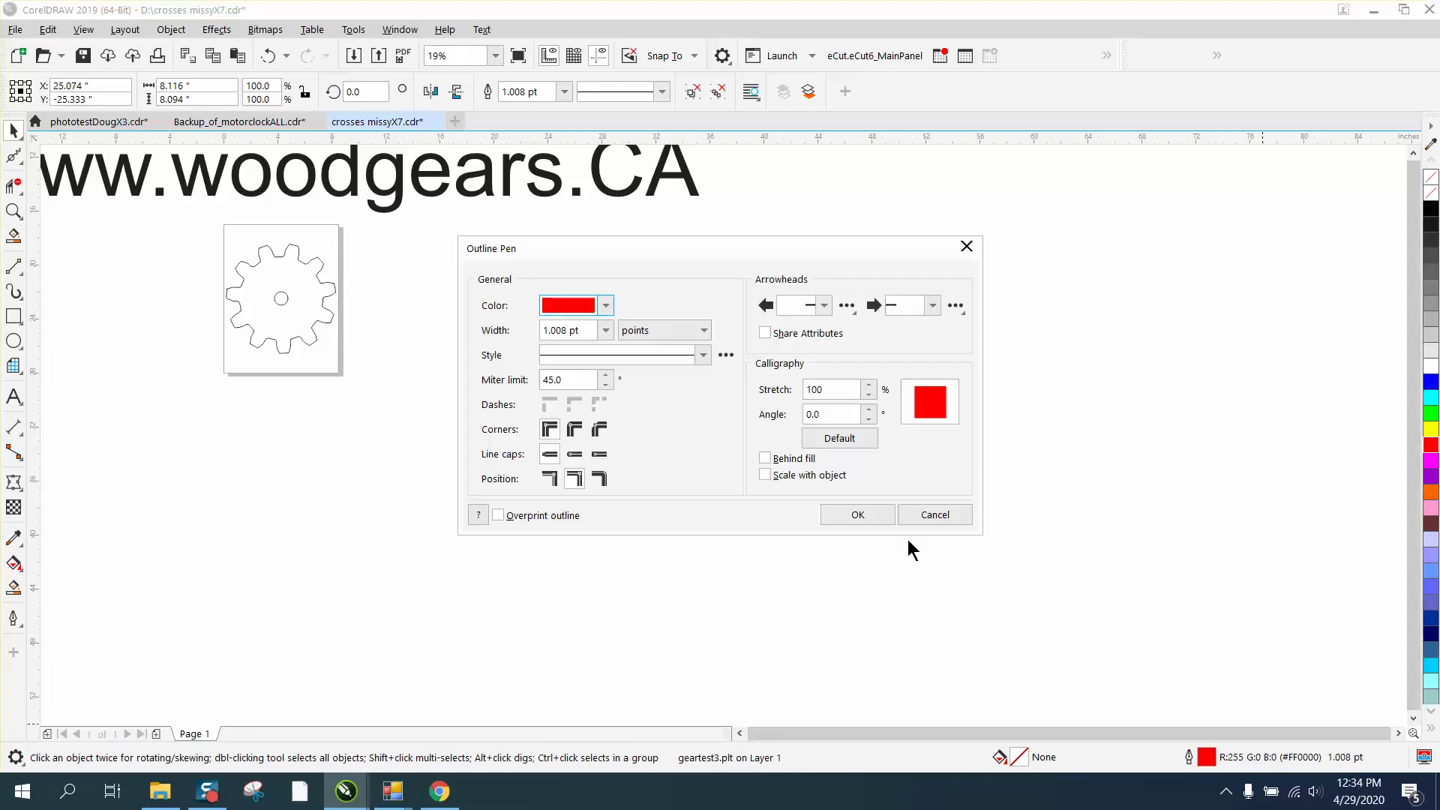
{"action": "left_click", "coordinate": [606, 330]}
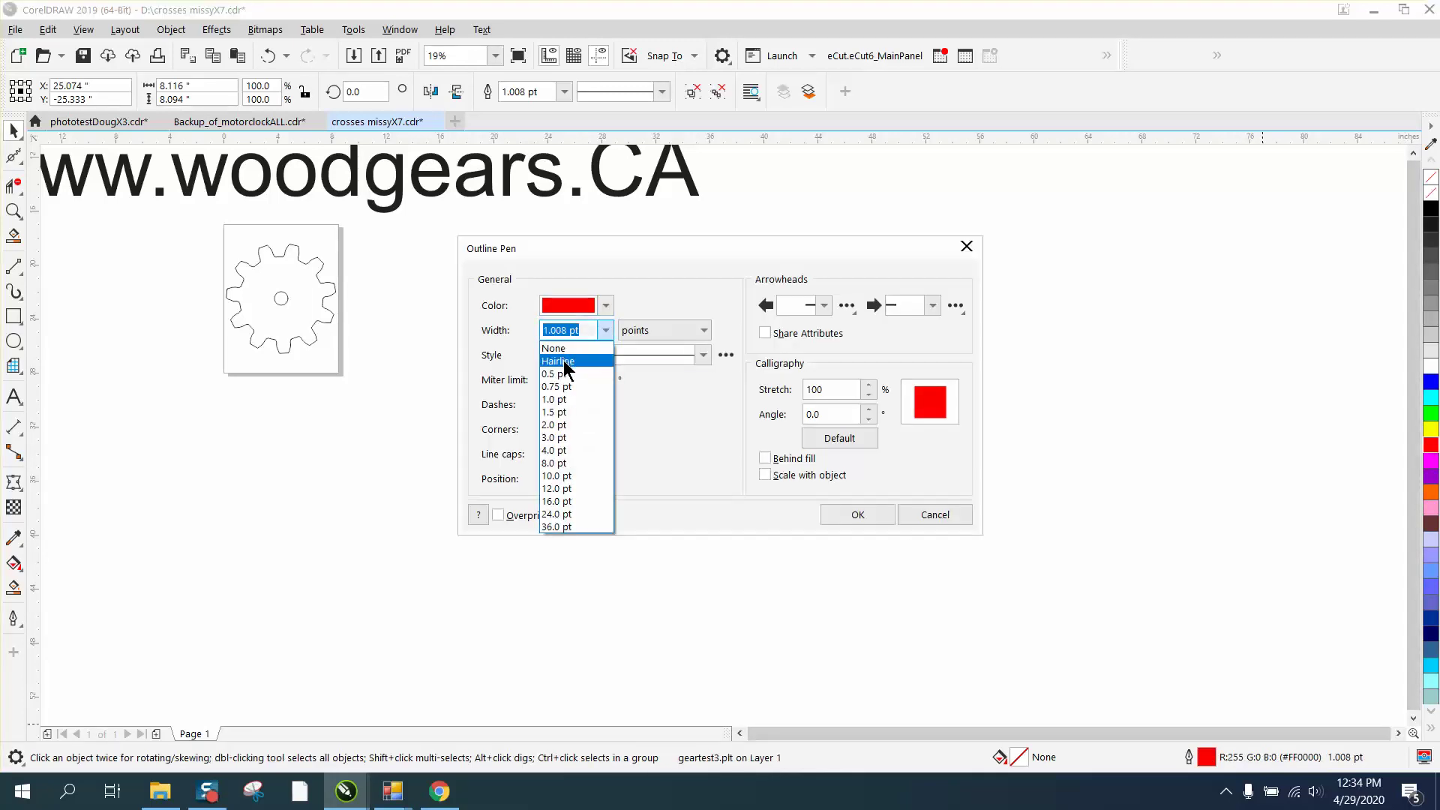
{"action": "left_click", "coordinate": [564, 360]}
{"action": "left_click", "coordinate": [855, 514]}
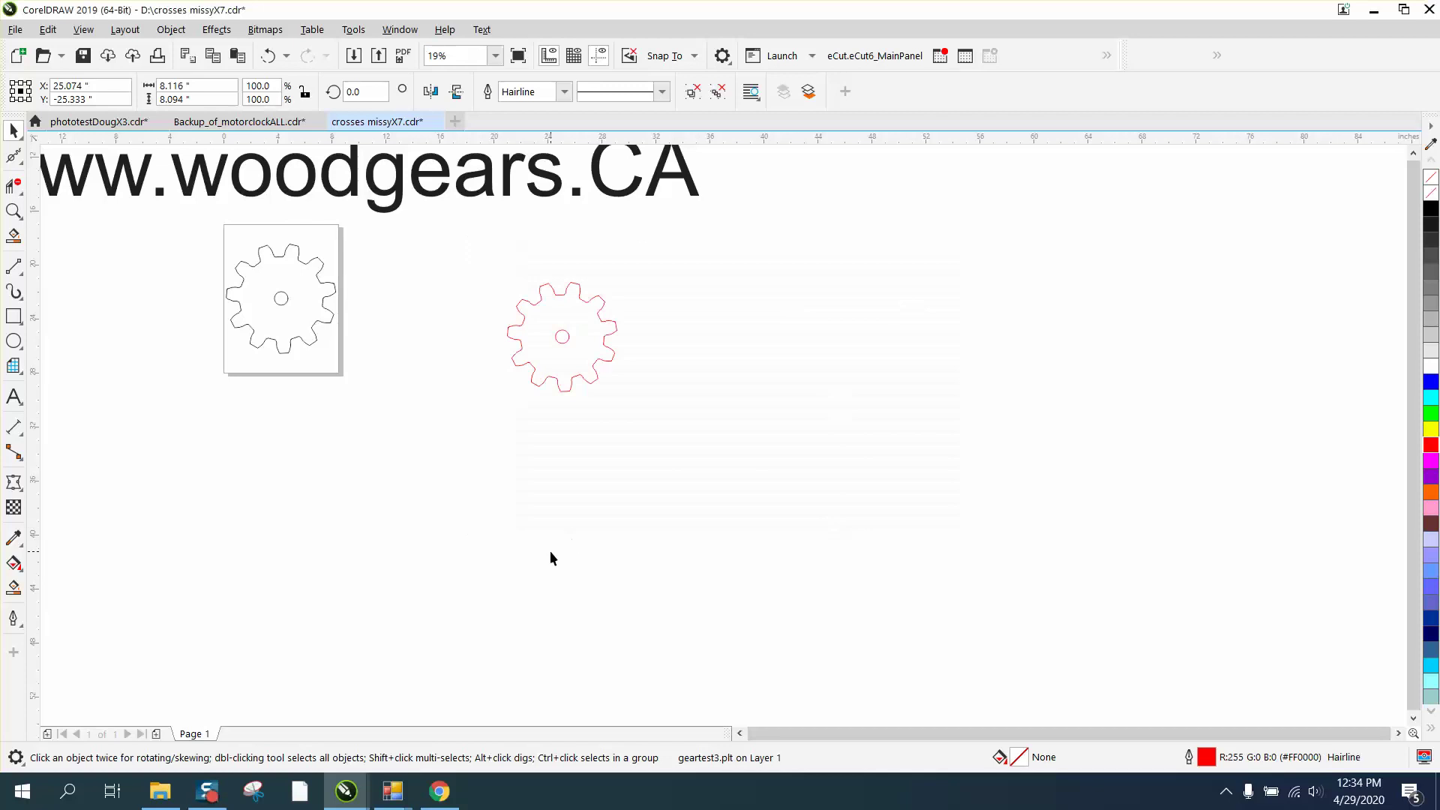
{"action": "left_click", "coordinate": [594, 527]}
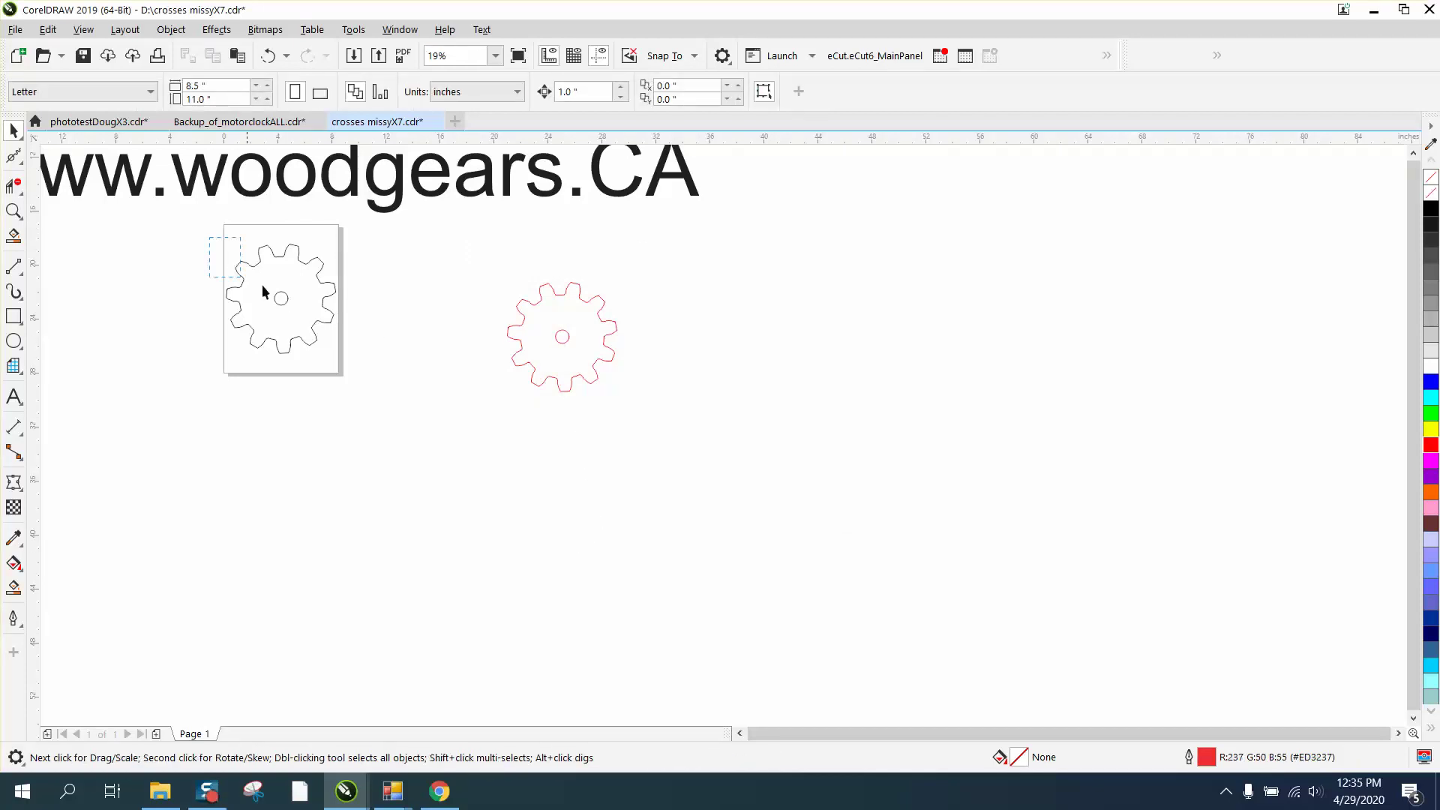
Delete the black gear on the page and center the red gear on the page in its place
{"action": "left_click_drag", "start_coordinate": [454, 398], "coordinate": [454, 397]}
{"action": "key", "text": "Delete"}
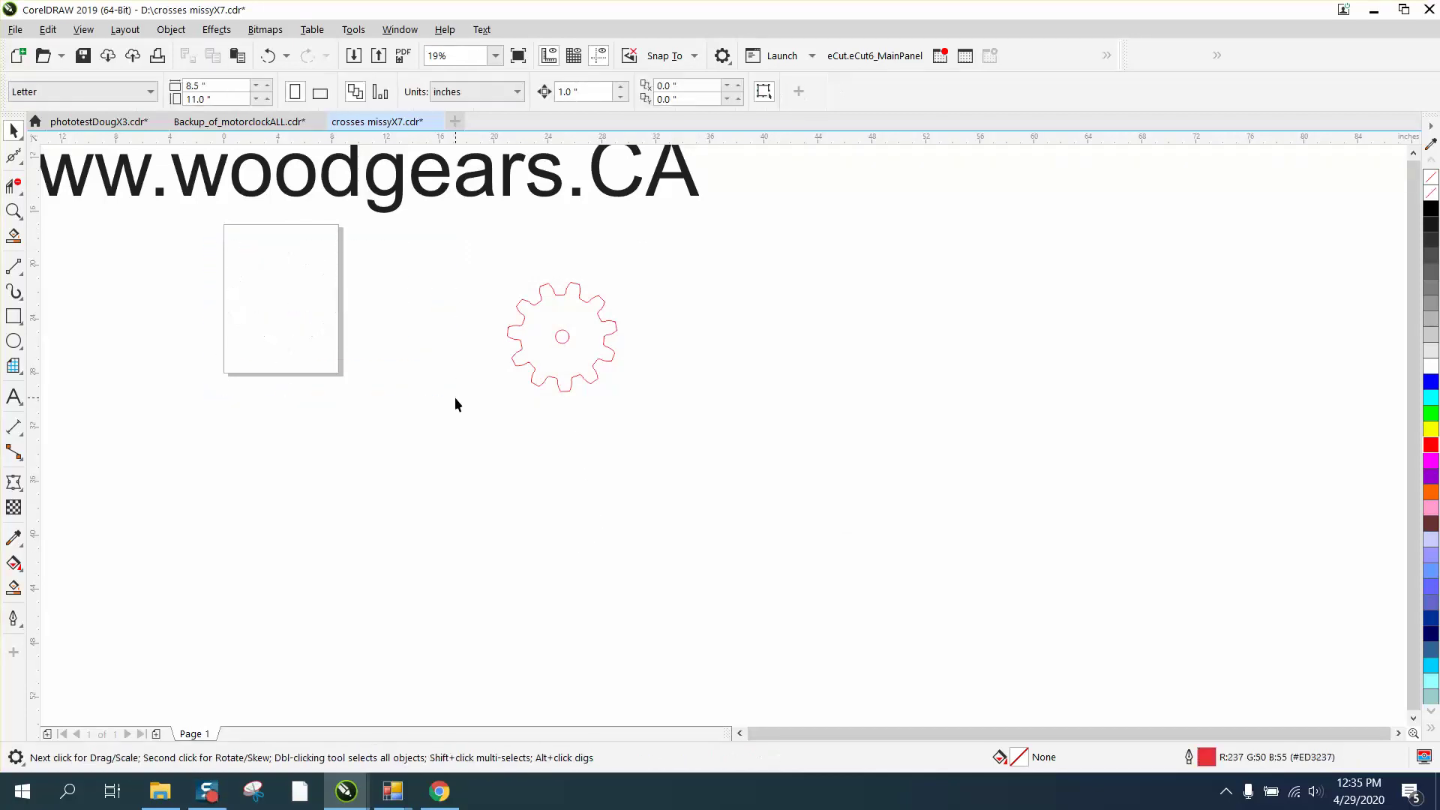
{"action": "left_click", "coordinate": [543, 336]}
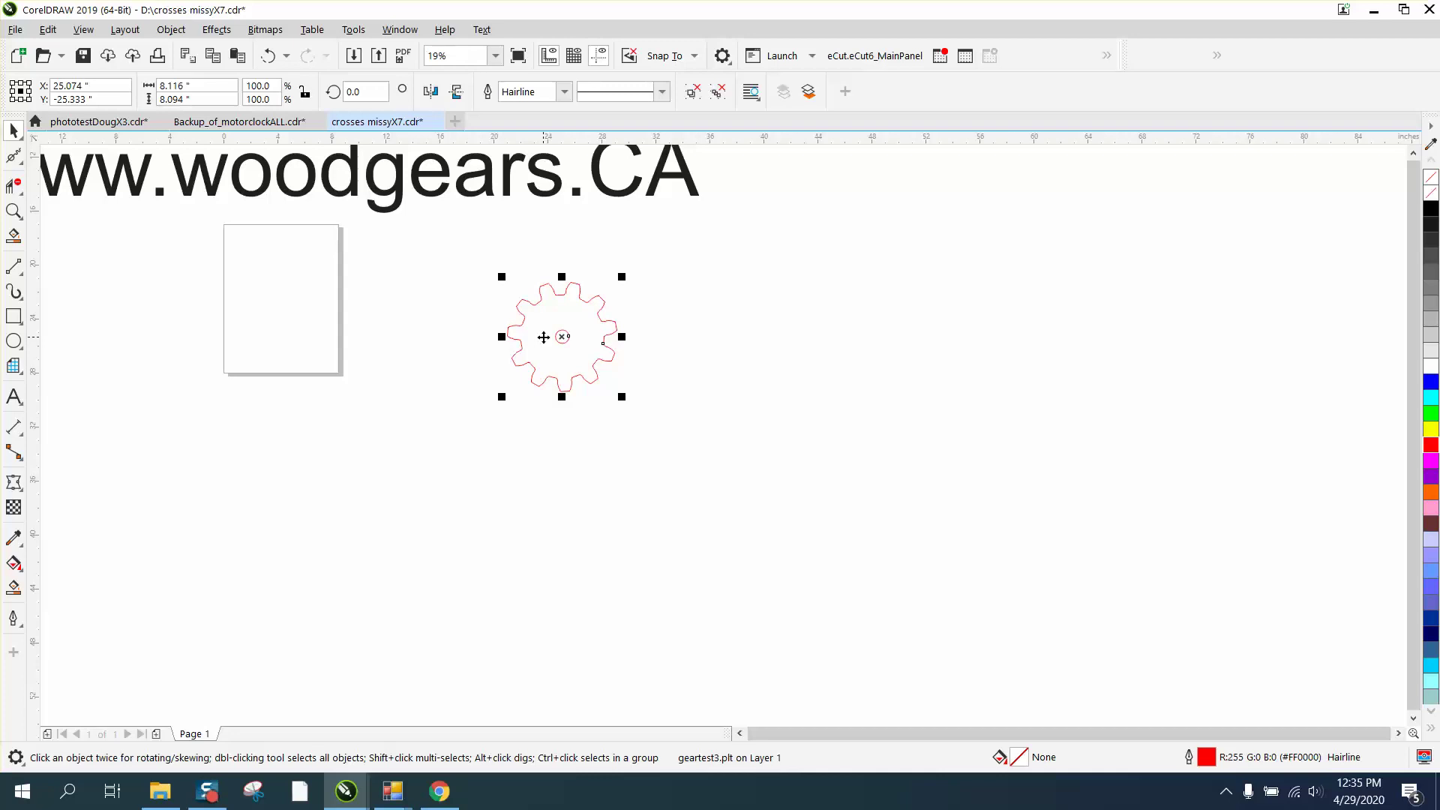
{"action": "key", "text": "p"}
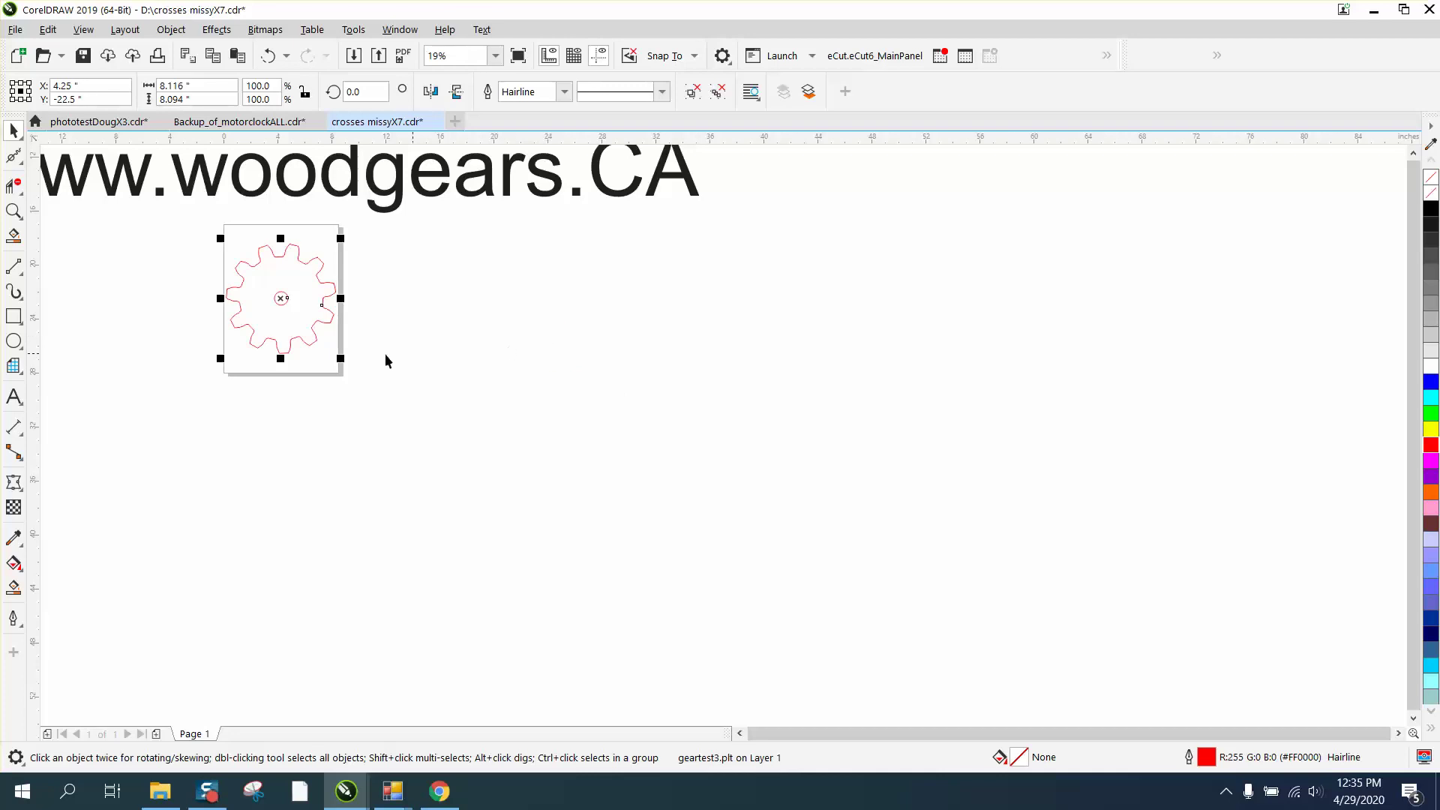
Ungroup the red gear centered on the page so its center hole can be edited separately
{"action": "left_click", "coordinate": [16, 216]}
{"action": "left_click_drag", "start_coordinate": [211, 212], "coordinate": [473, 433]}
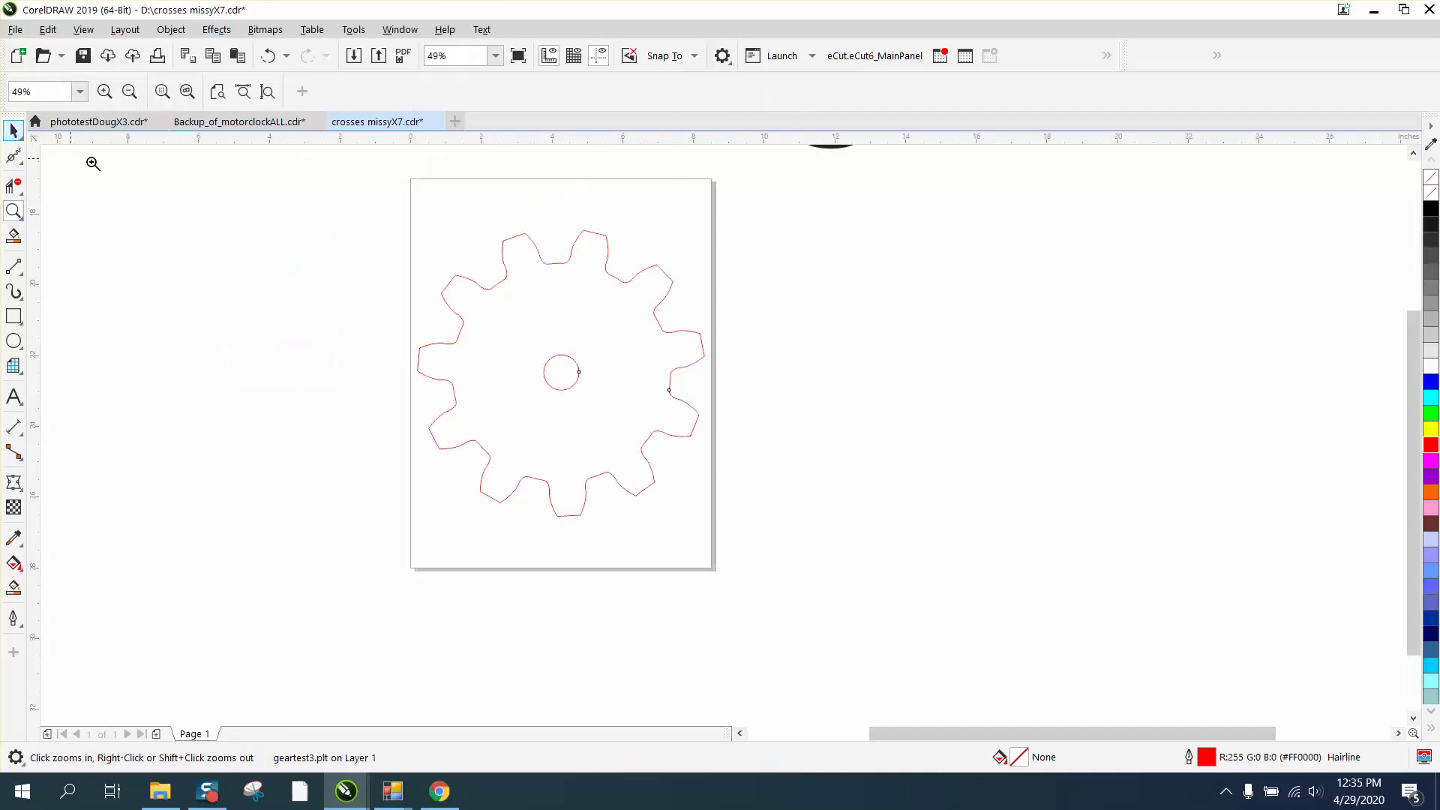
{"action": "left_click", "coordinate": [13, 132]}
{"action": "left_click", "coordinate": [171, 30]}
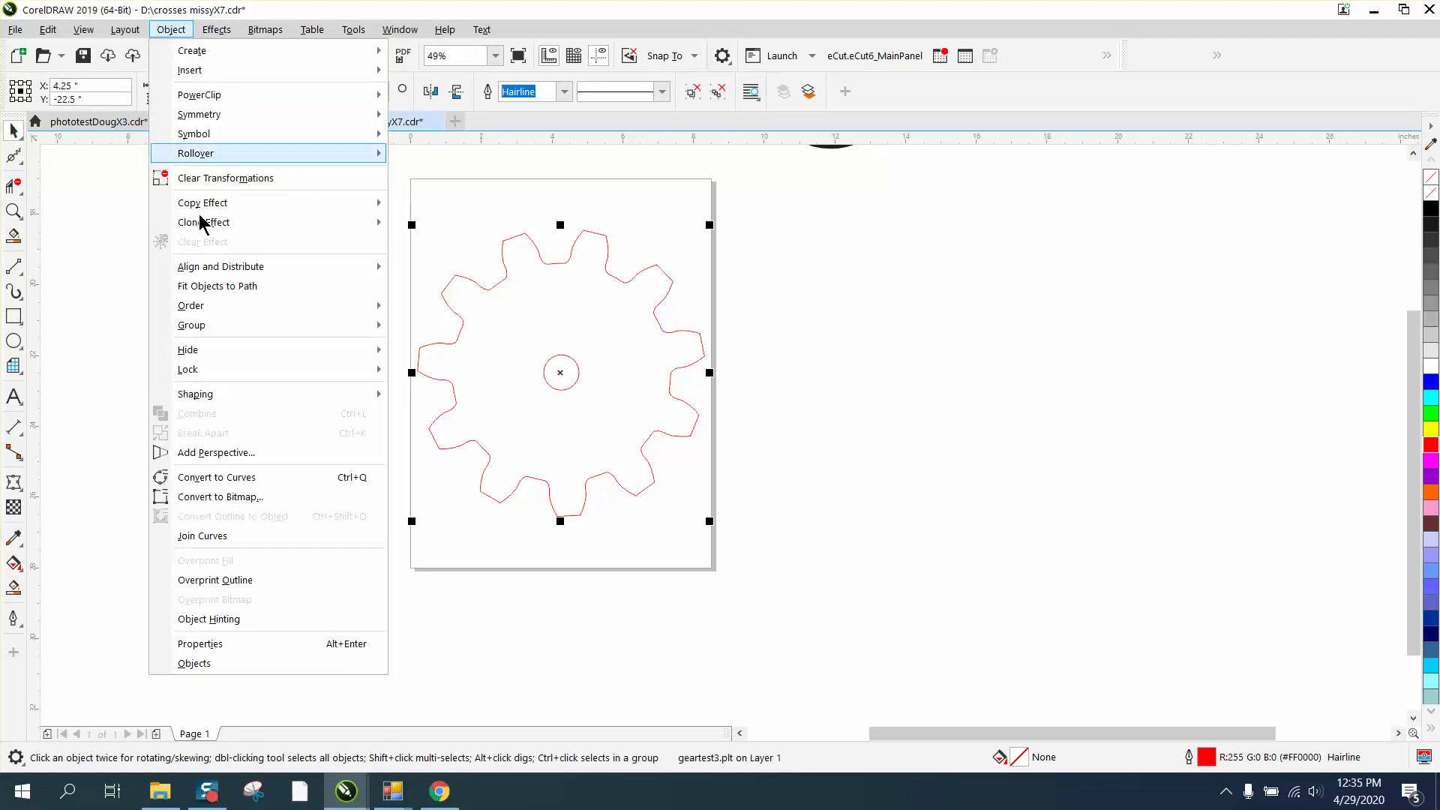
{"action": "mouse_move", "coordinate": [211, 327]}
{"action": "left_click", "coordinate": [415, 350]}
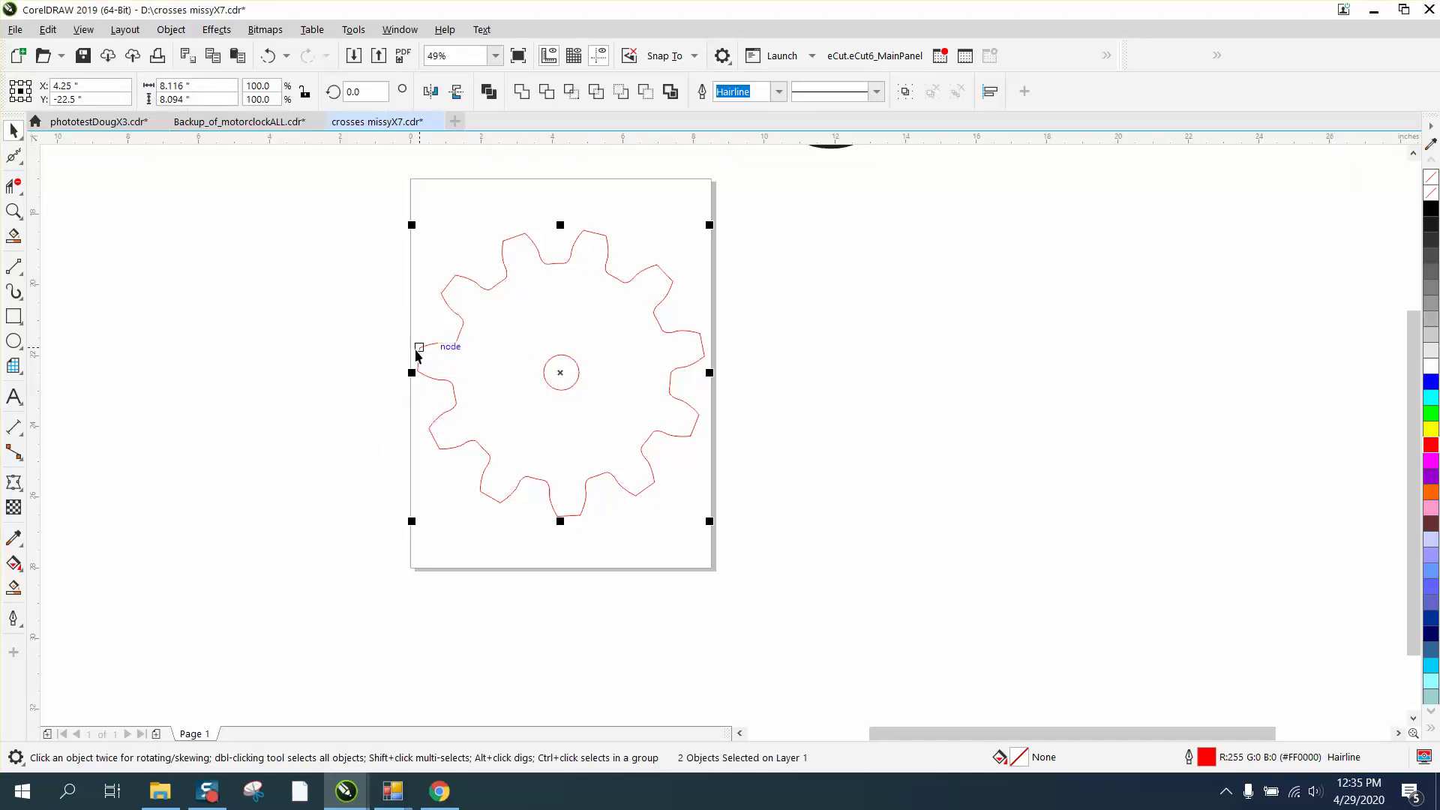
Resize the gear's center hole circle to 0.25 in wide and 0.25 in high
{"action": "left_click", "coordinate": [546, 373]}
{"action": "left_click", "coordinate": [575, 363]}
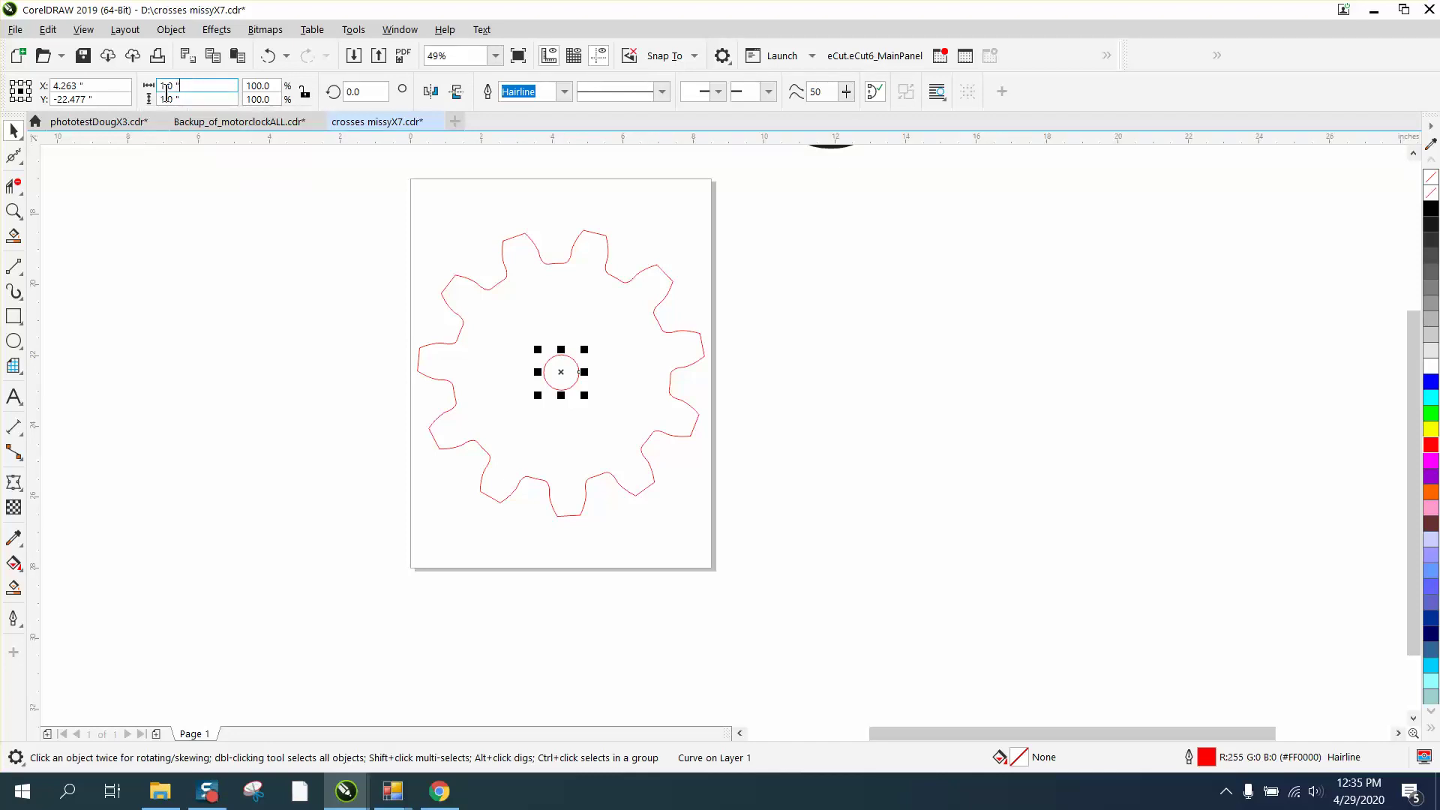
{"action": "left_click_drag", "start_coordinate": [193, 86], "coordinate": [141, 88]}
{"action": "type", "text": ".25"}
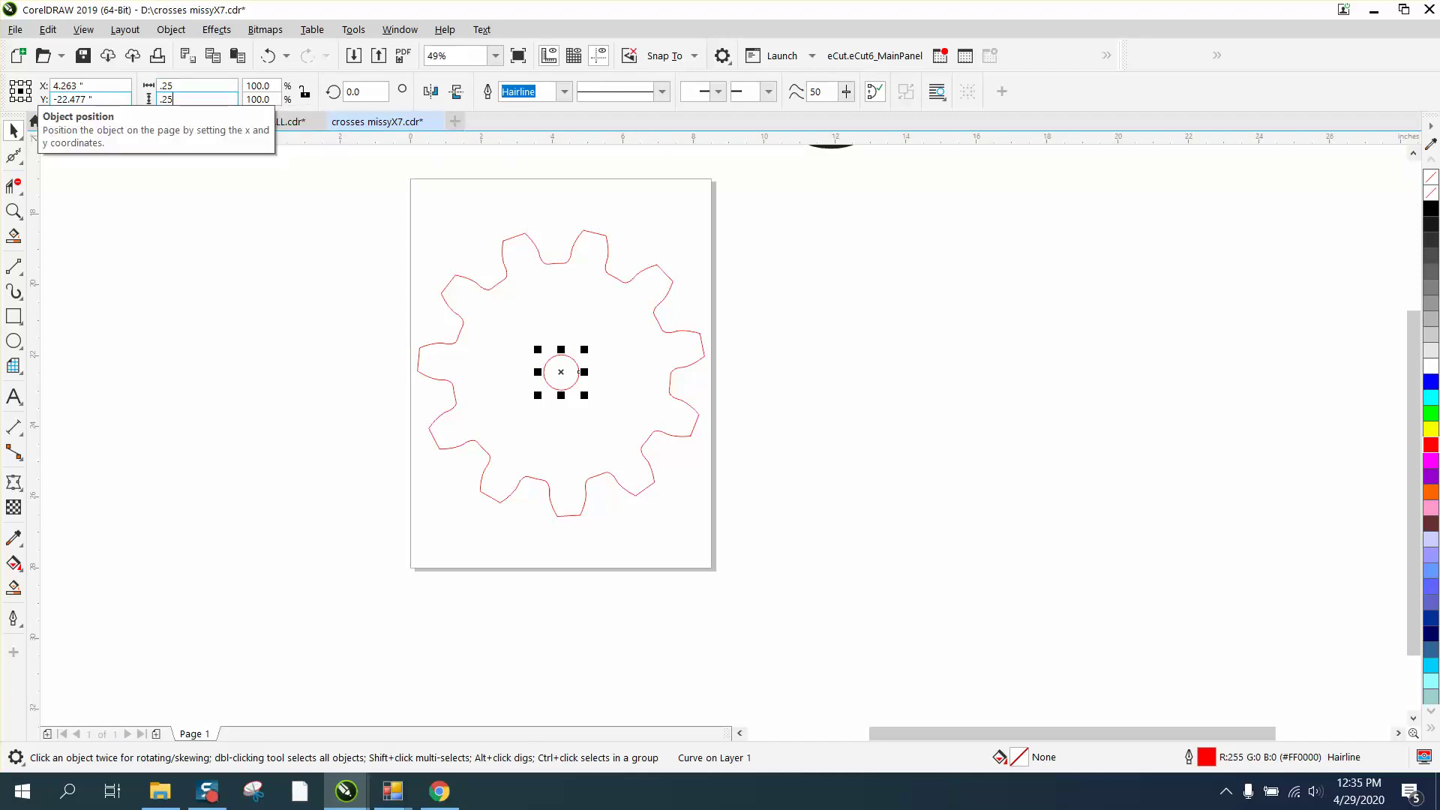
{"action": "key", "text": "Return"}
{"action": "left_click", "coordinate": [816, 363]}
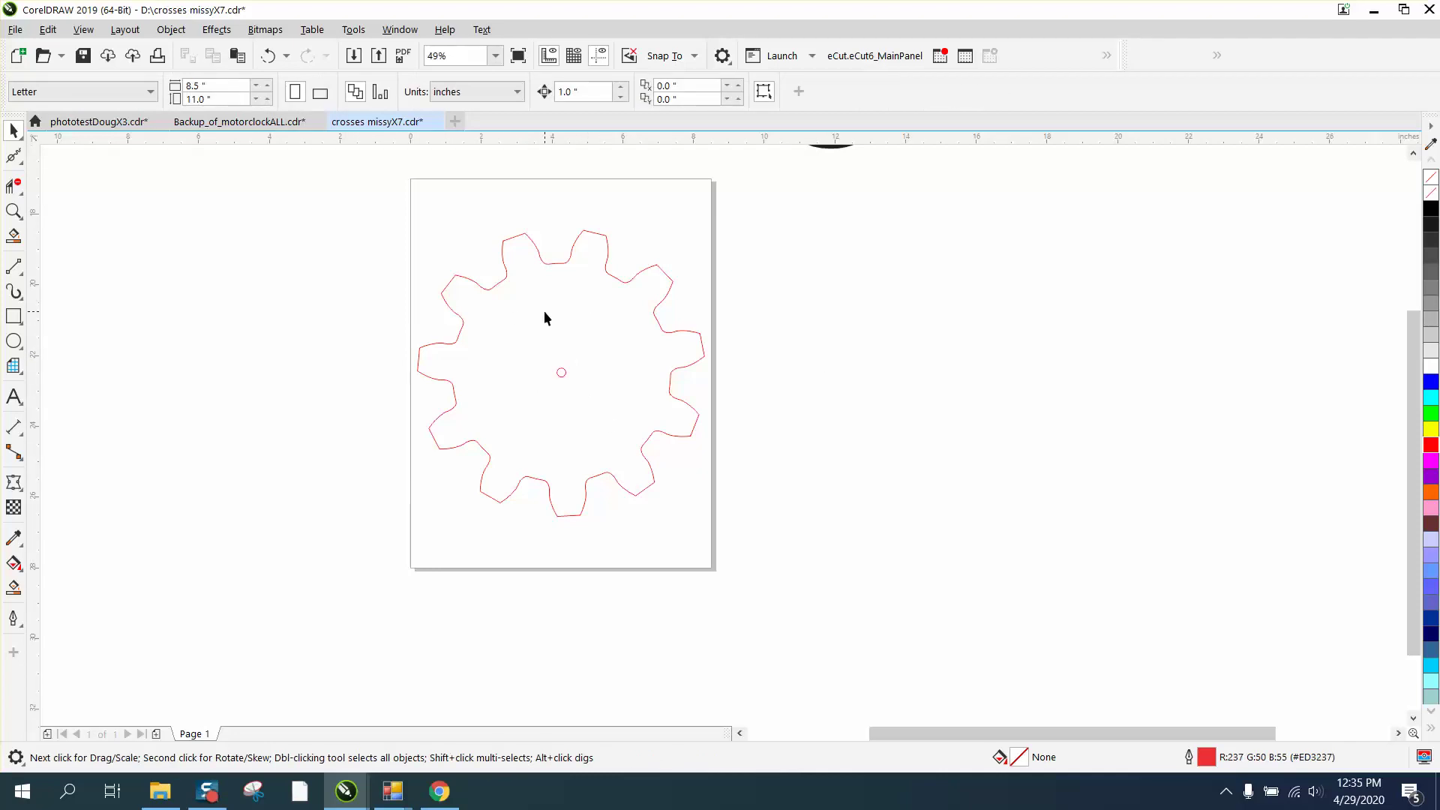
Switch to Gear Template Generator, show Gear 2 with 7 teeth and hide Gear 1
{"action": "scroll", "coordinate": [544, 315], "scroll_direction": "down", "scroll_amount": 3}
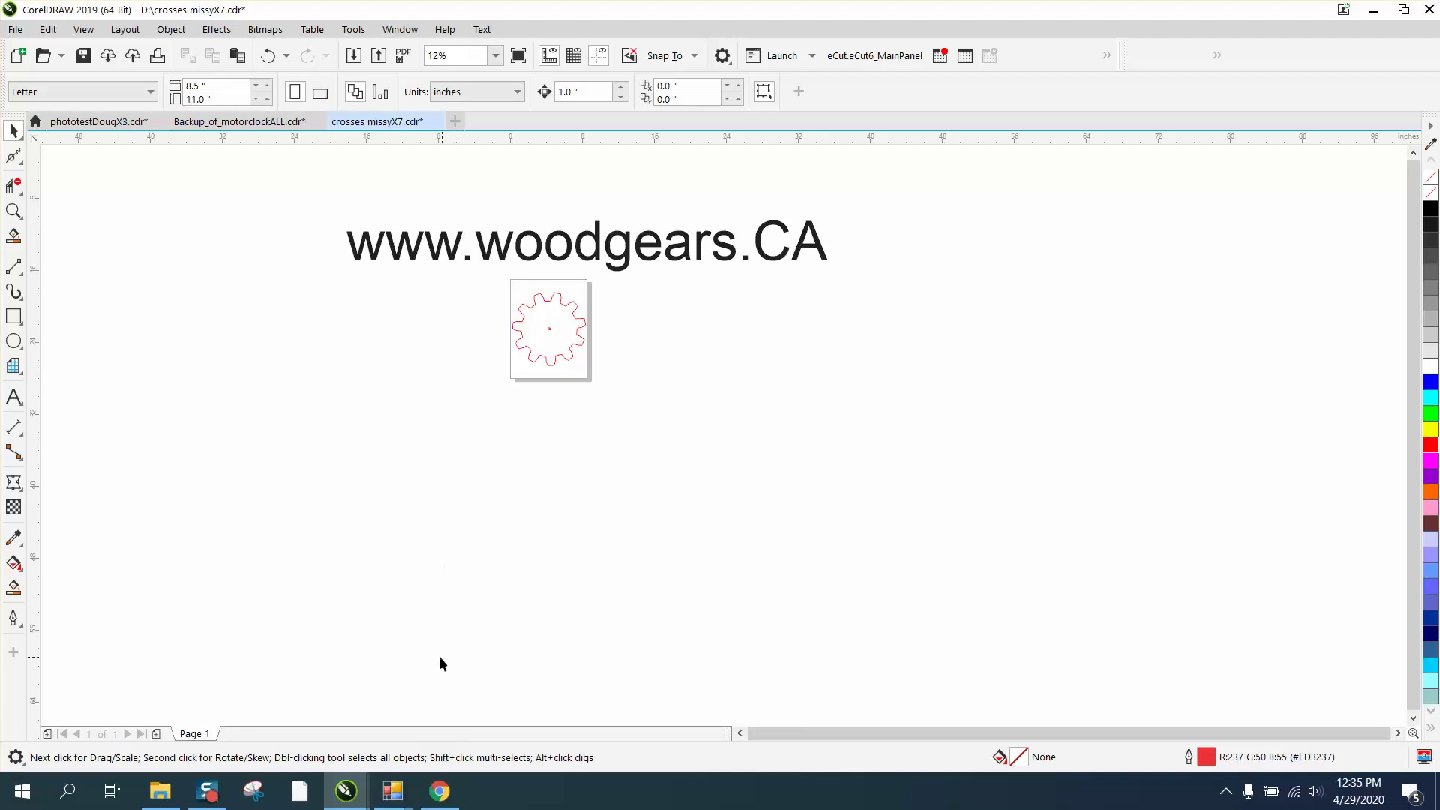
{"action": "left_click", "coordinate": [393, 791]}
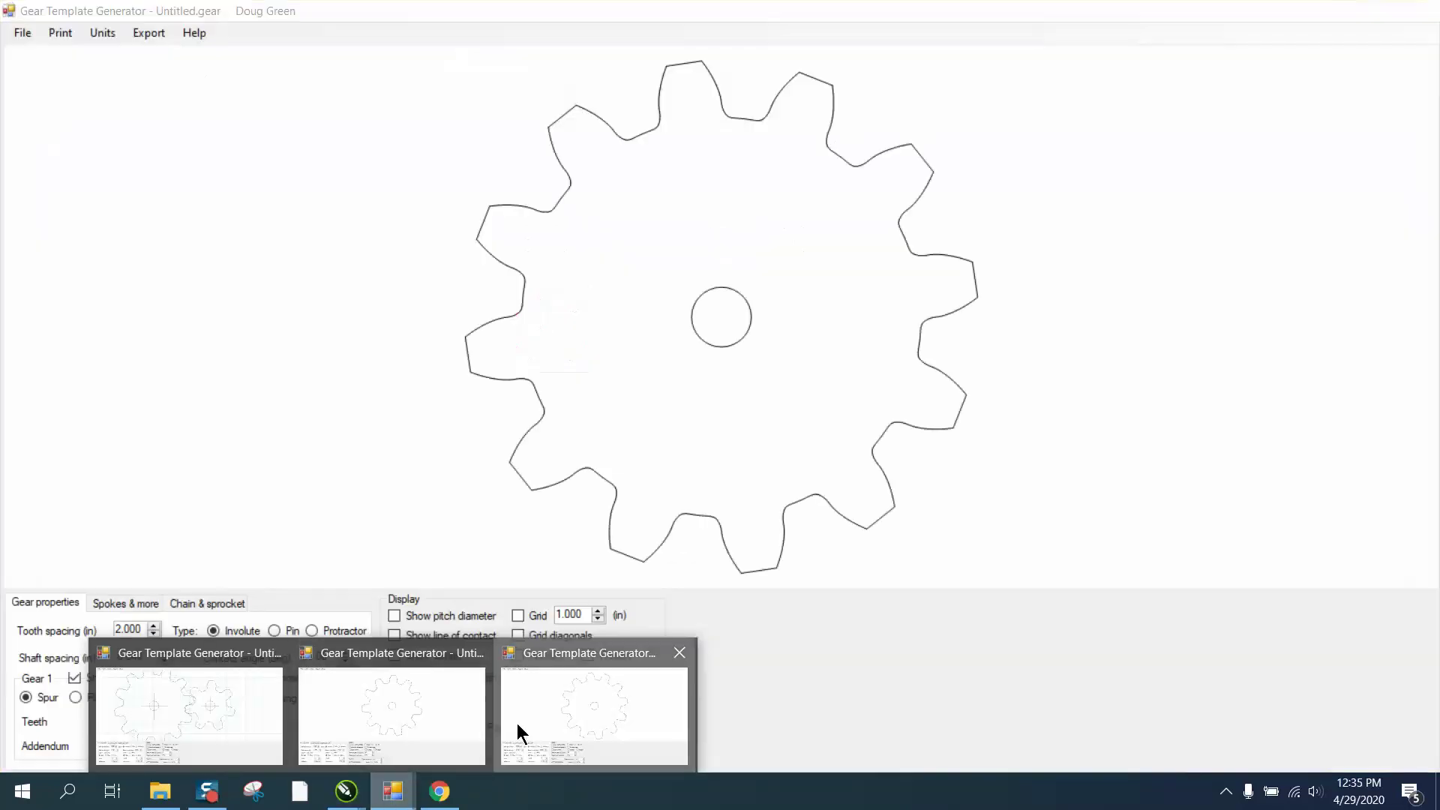
{"action": "left_click", "coordinate": [516, 723]}
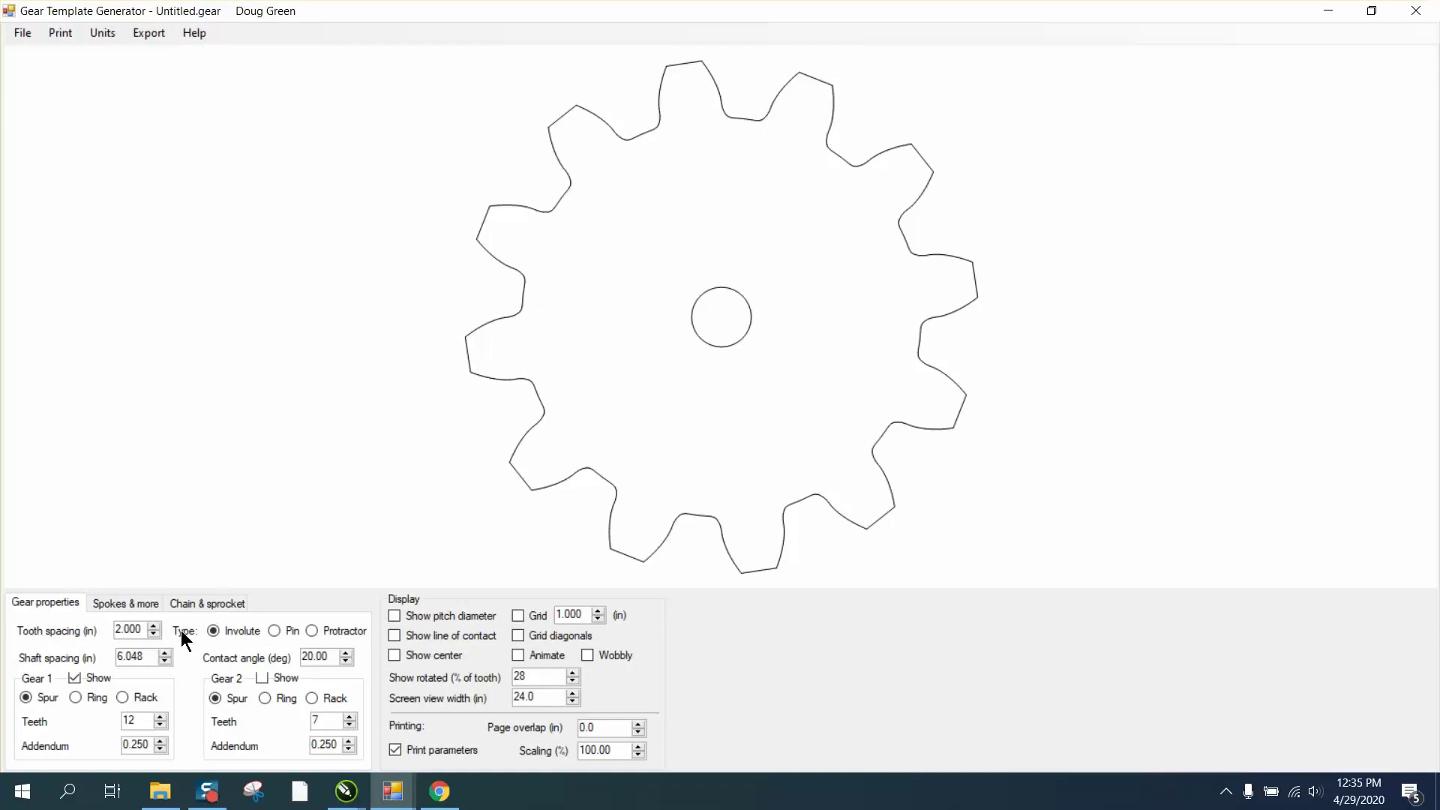
{"action": "left_click", "coordinate": [260, 675]}
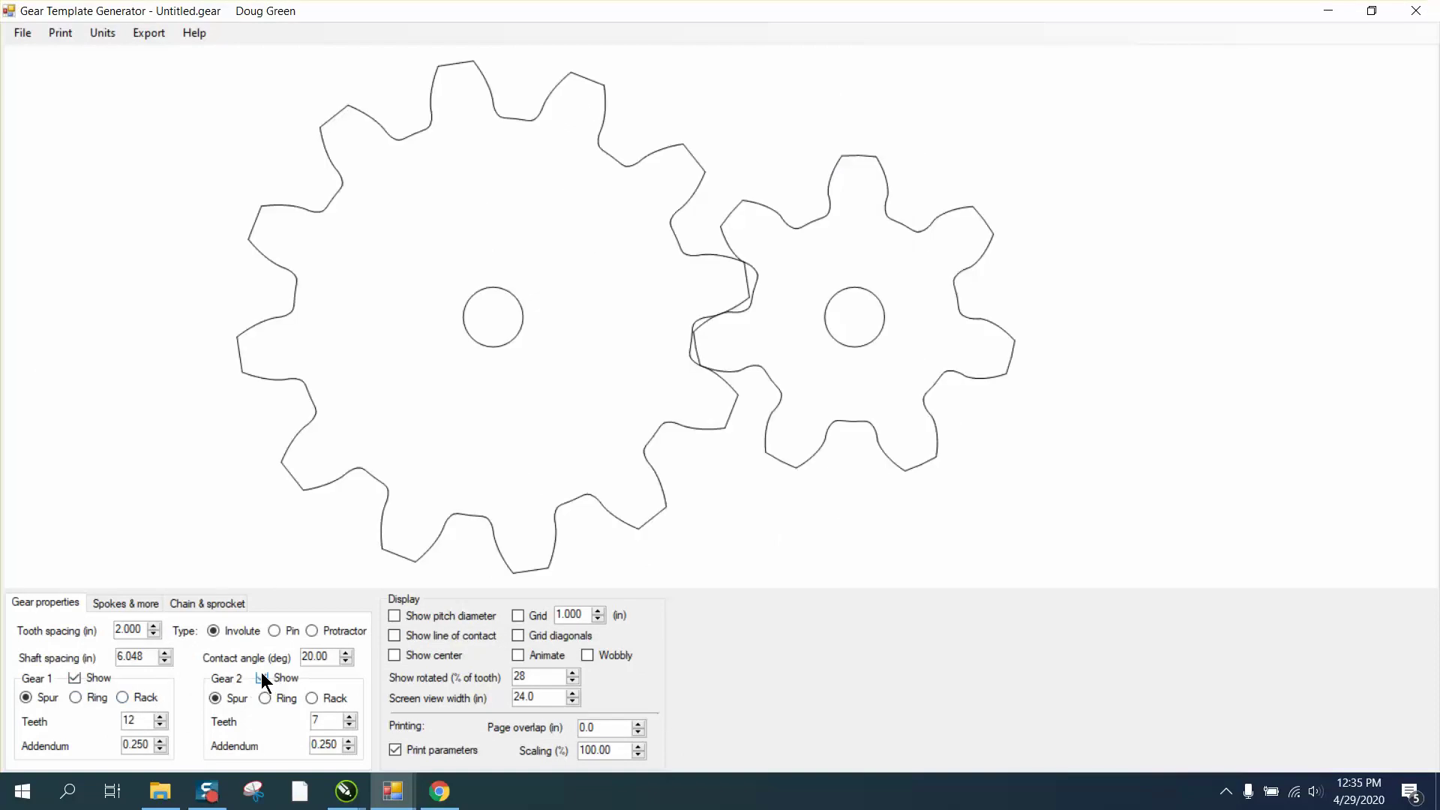
{"action": "left_click", "coordinate": [74, 676]}
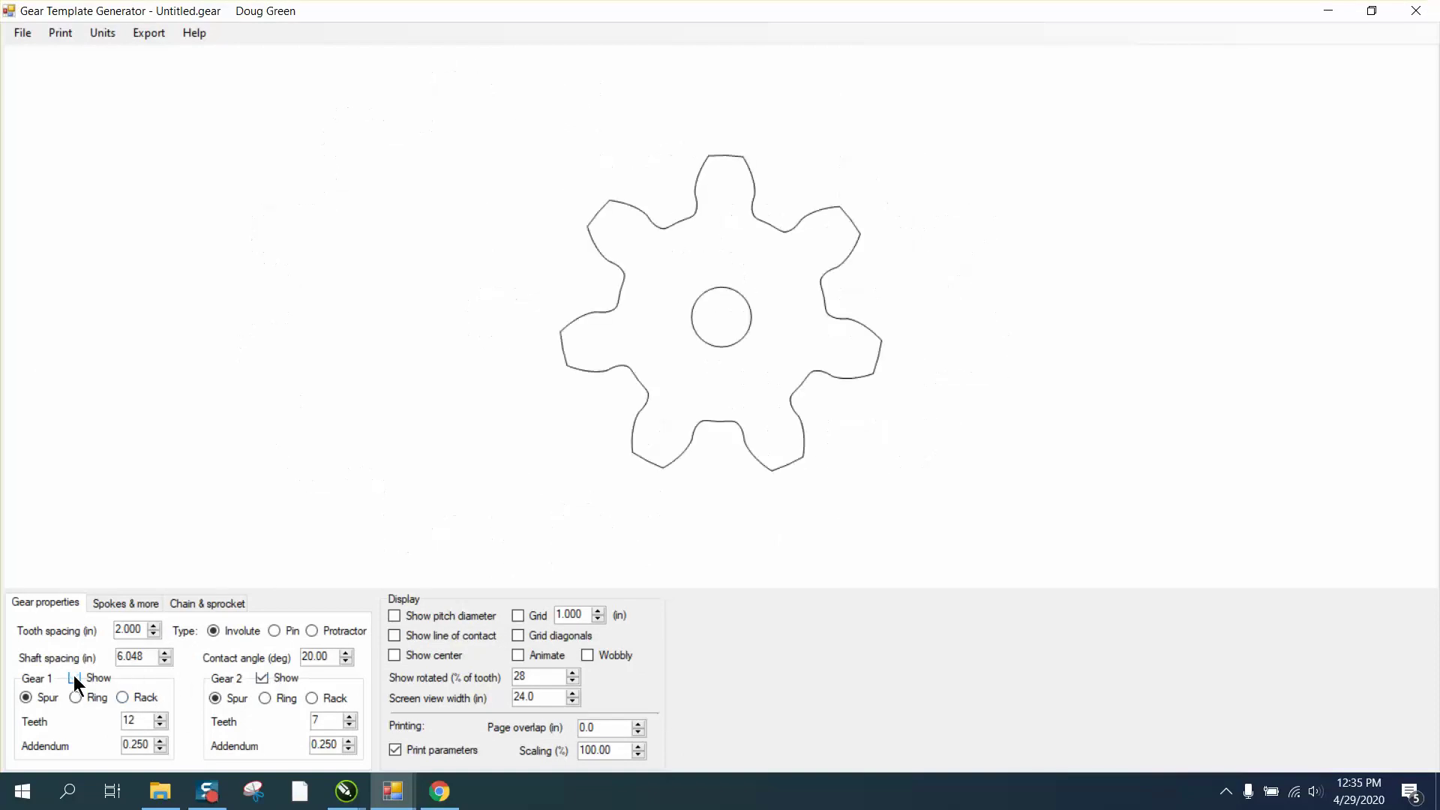
Export the displayed gear as an HPGL file named GEARTEST4 in the Pictures folder
{"action": "left_click", "coordinate": [142, 37]}
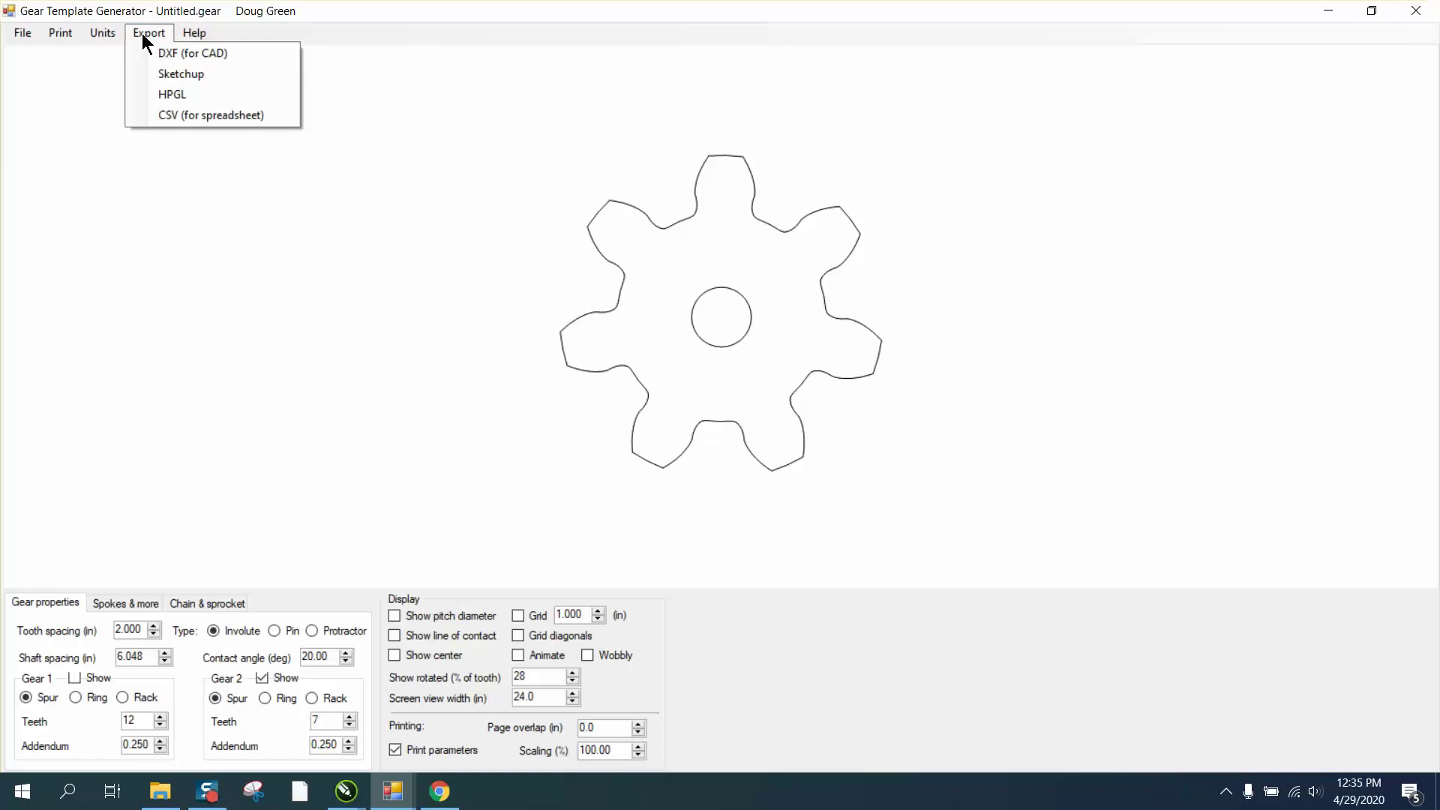
{"action": "left_click", "coordinate": [179, 99]}
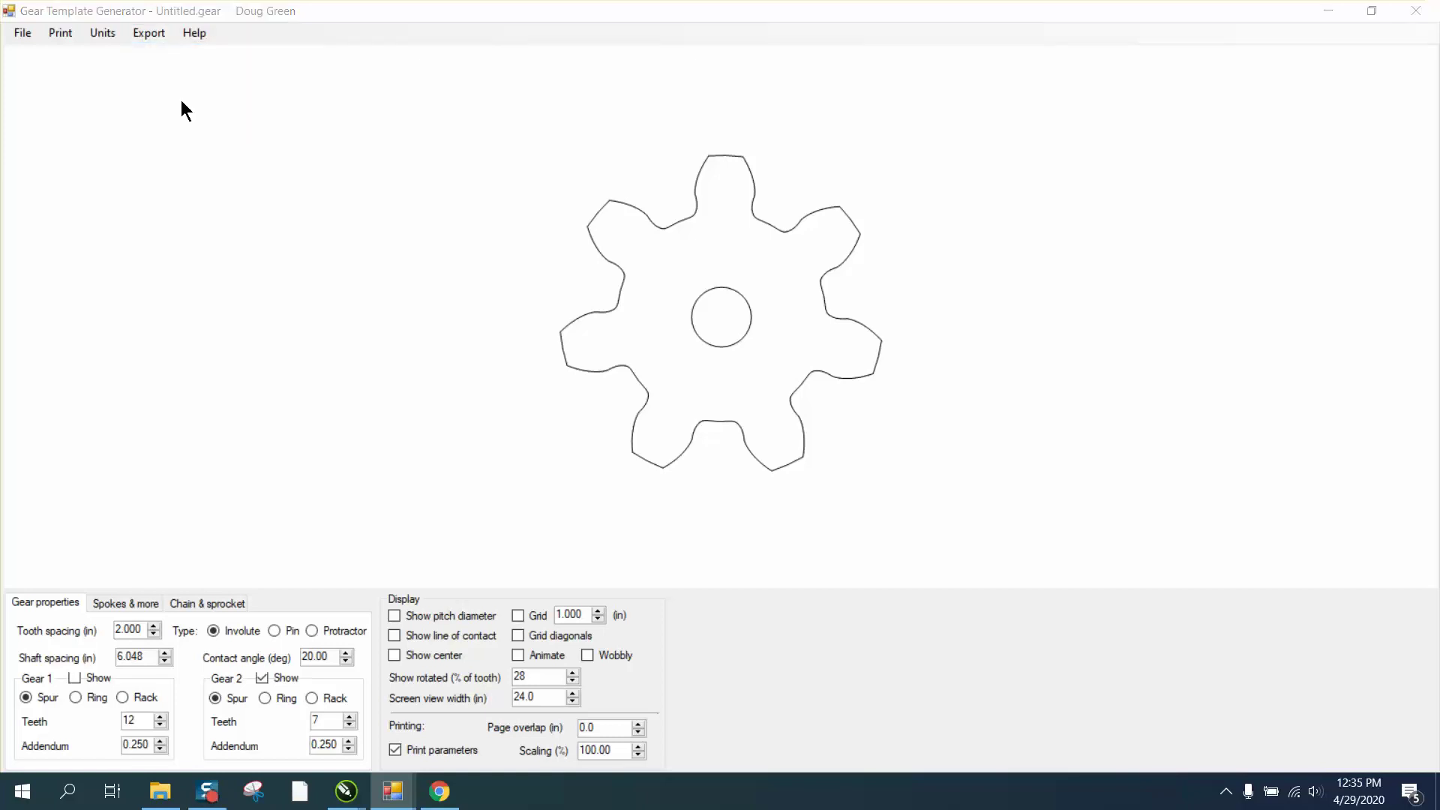
{"action": "type", "text": "GE"}
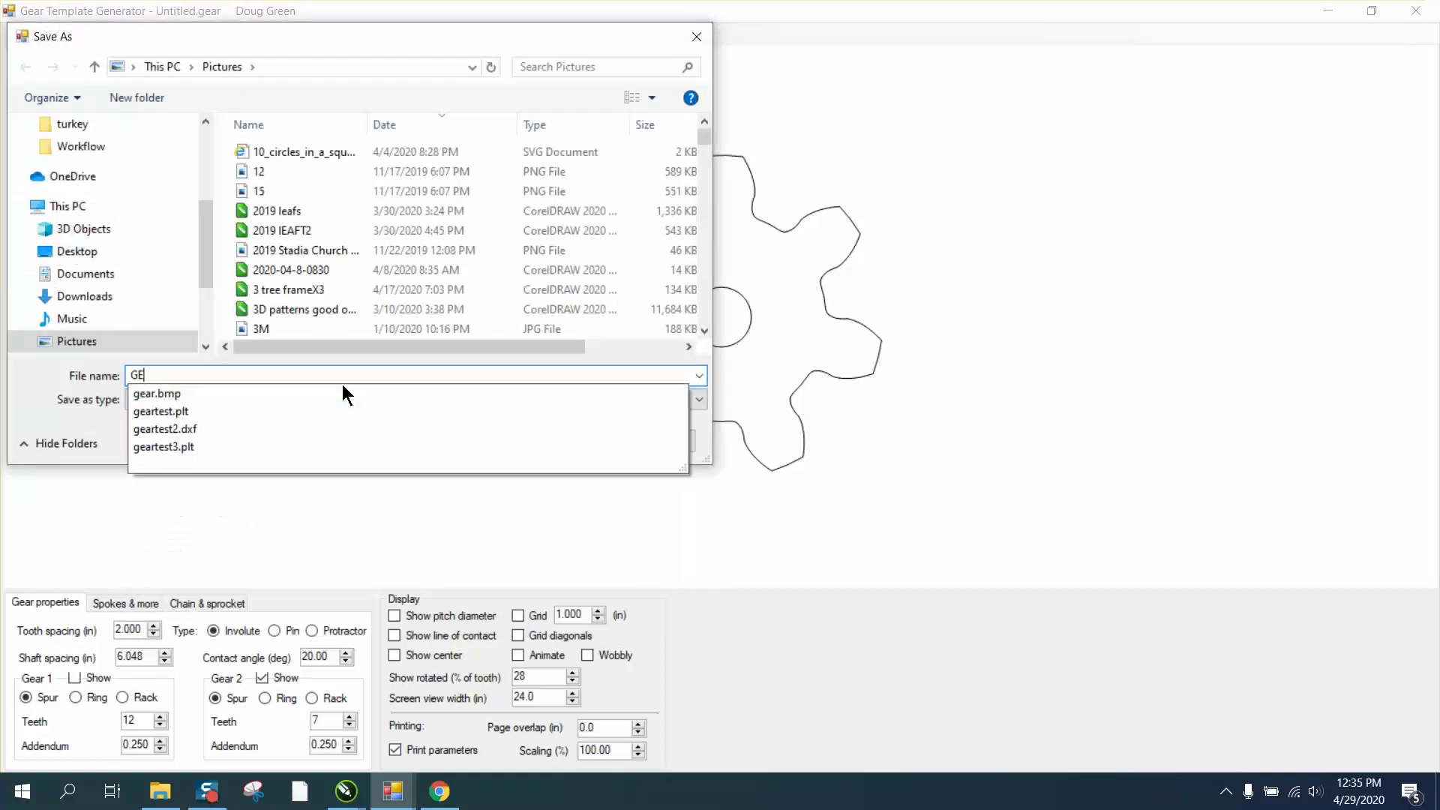
{"action": "type", "text": "ARTEST4"}
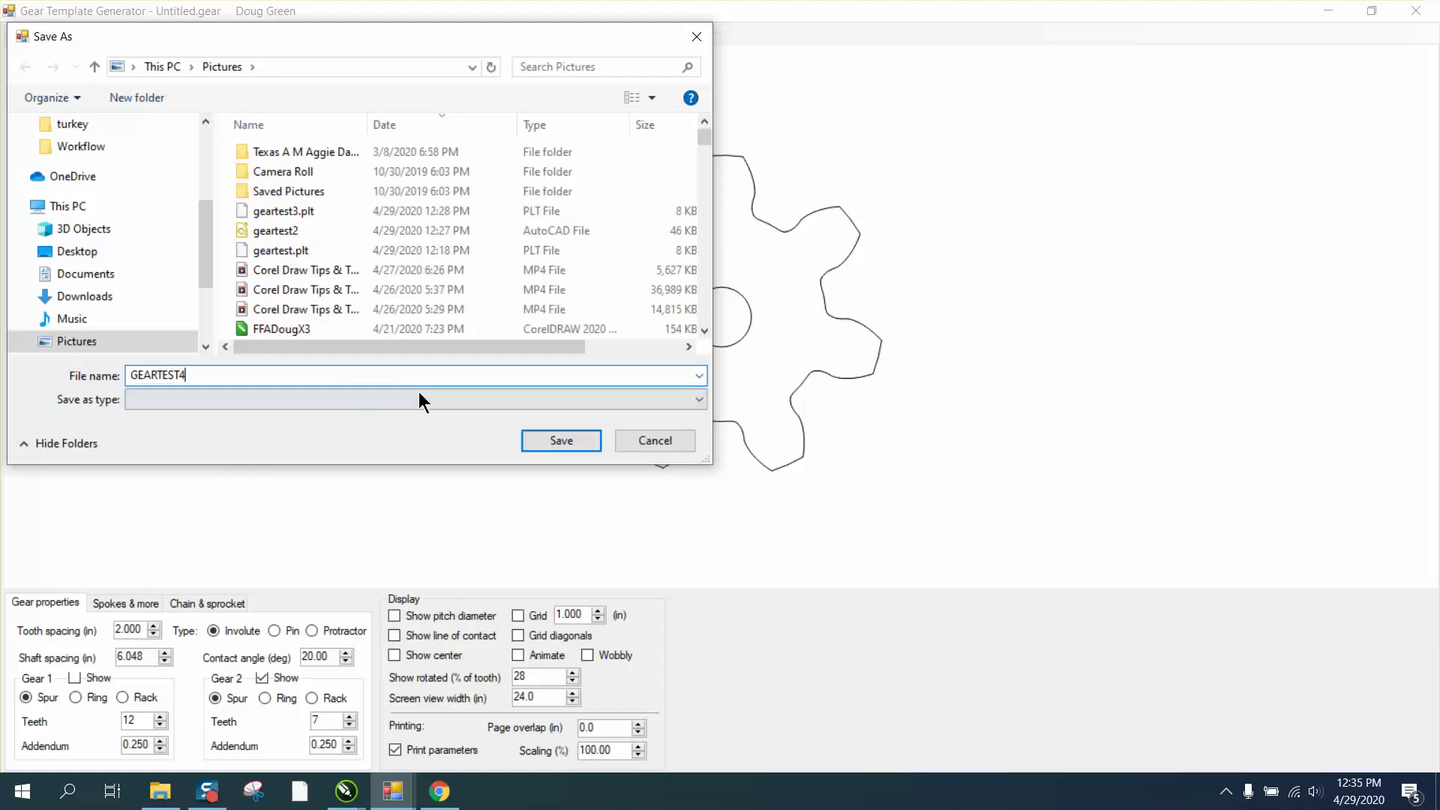
{"action": "left_click", "coordinate": [570, 435]}
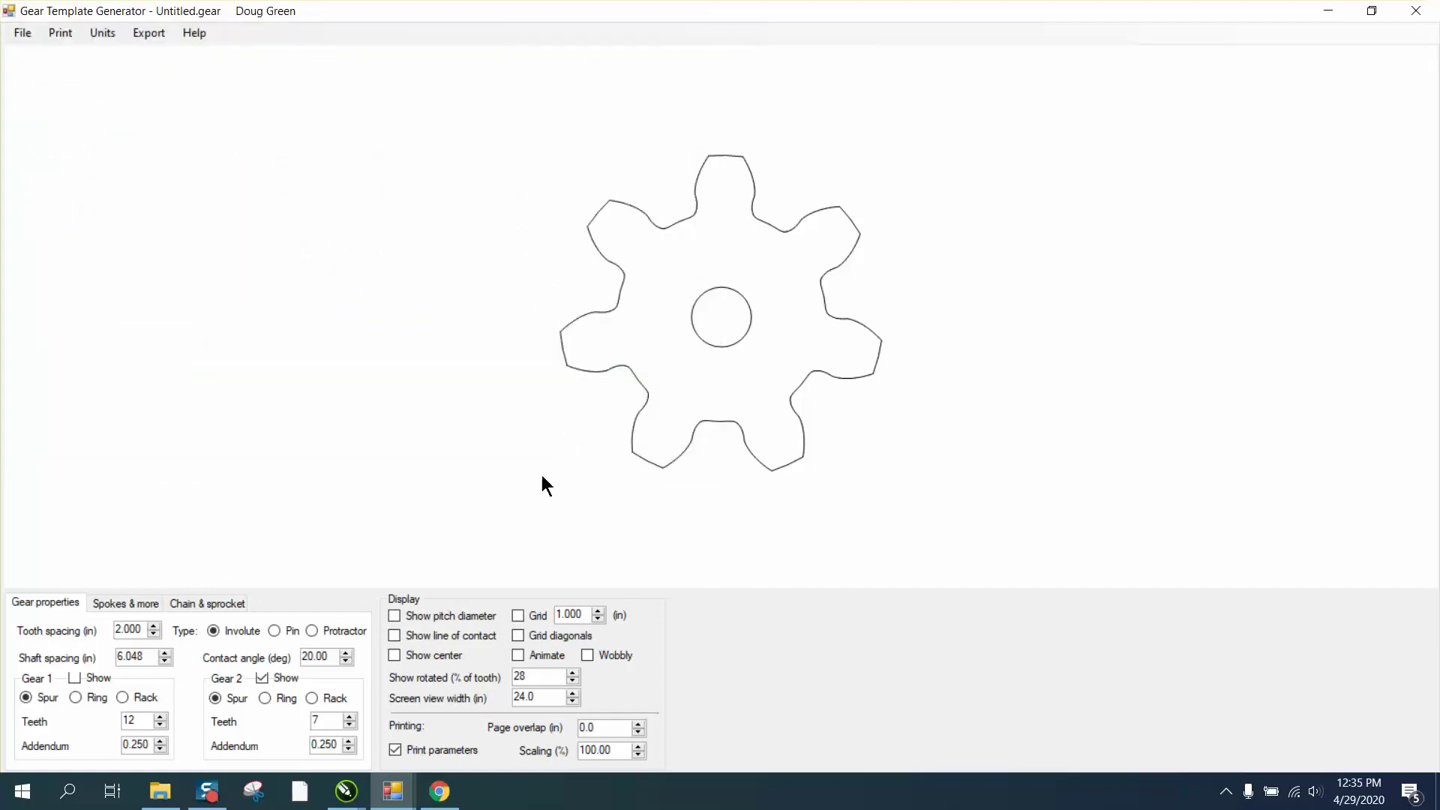
Switch to the crosses missyX7 drawing in CorelDRAW, import GEARTEST4.plt with the default HPGL pen options, and place it beside the page
{"action": "left_click", "coordinate": [346, 791]}
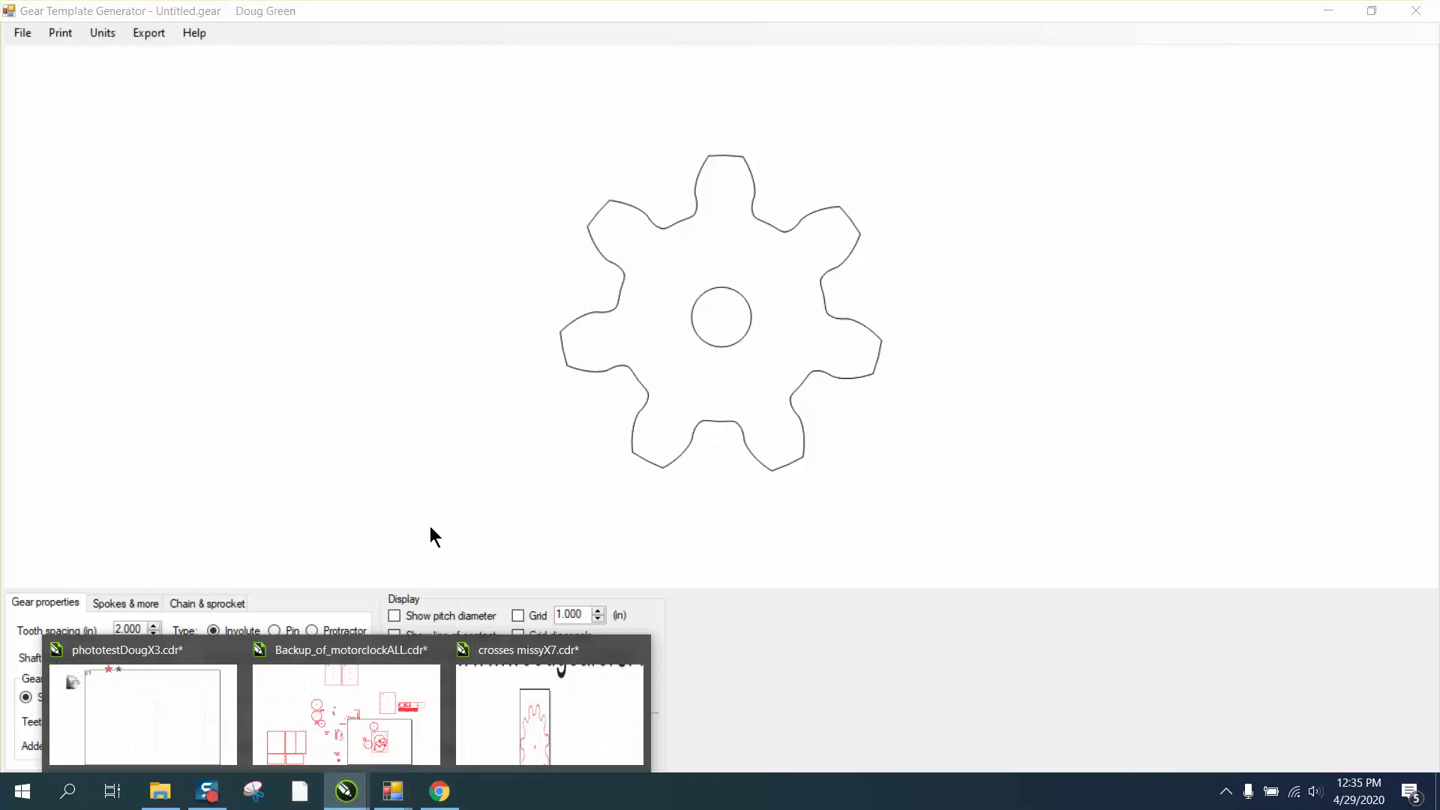
{"action": "left_click", "coordinate": [552, 698]}
{"action": "right_click", "coordinate": [466, 467]}
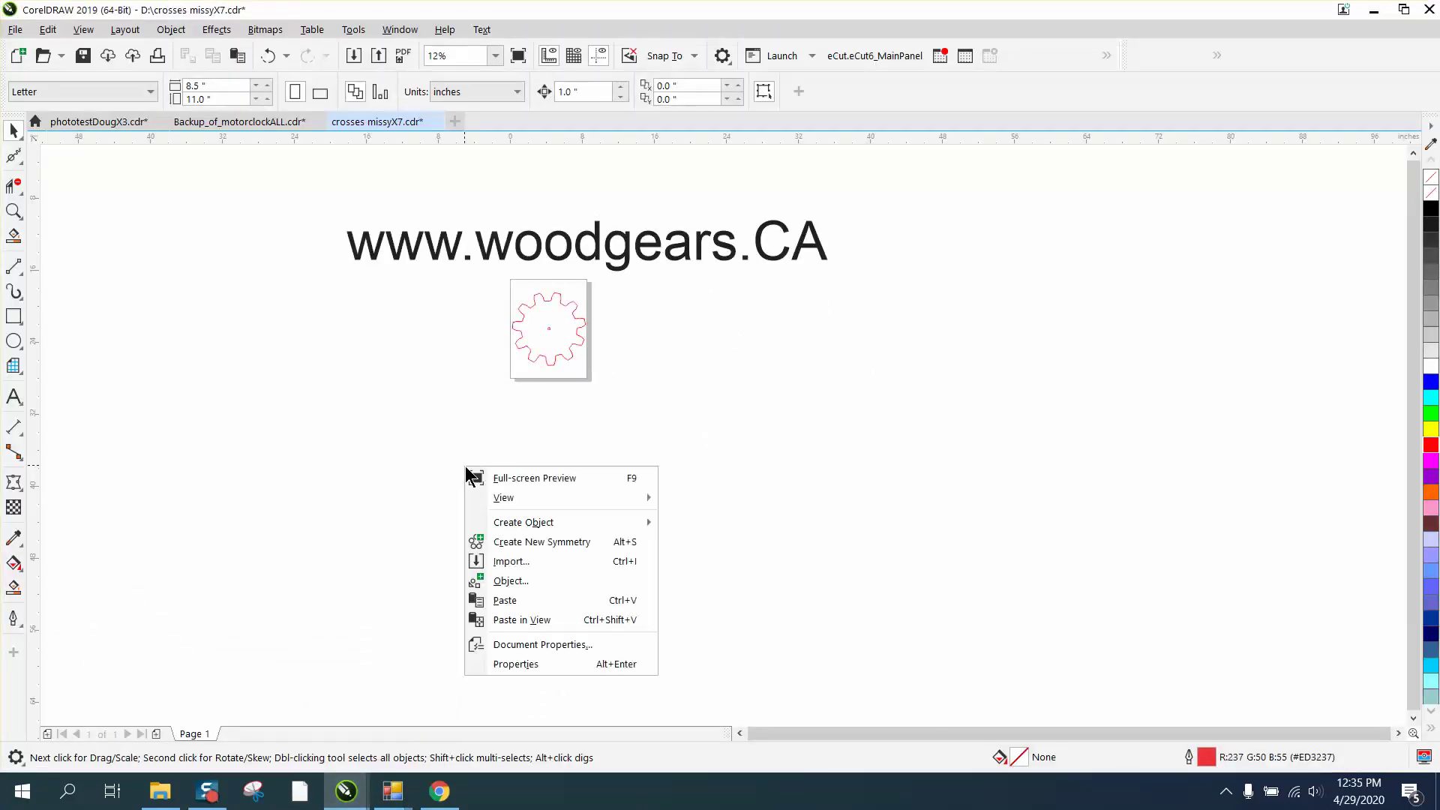
{"action": "left_click", "coordinate": [520, 560]}
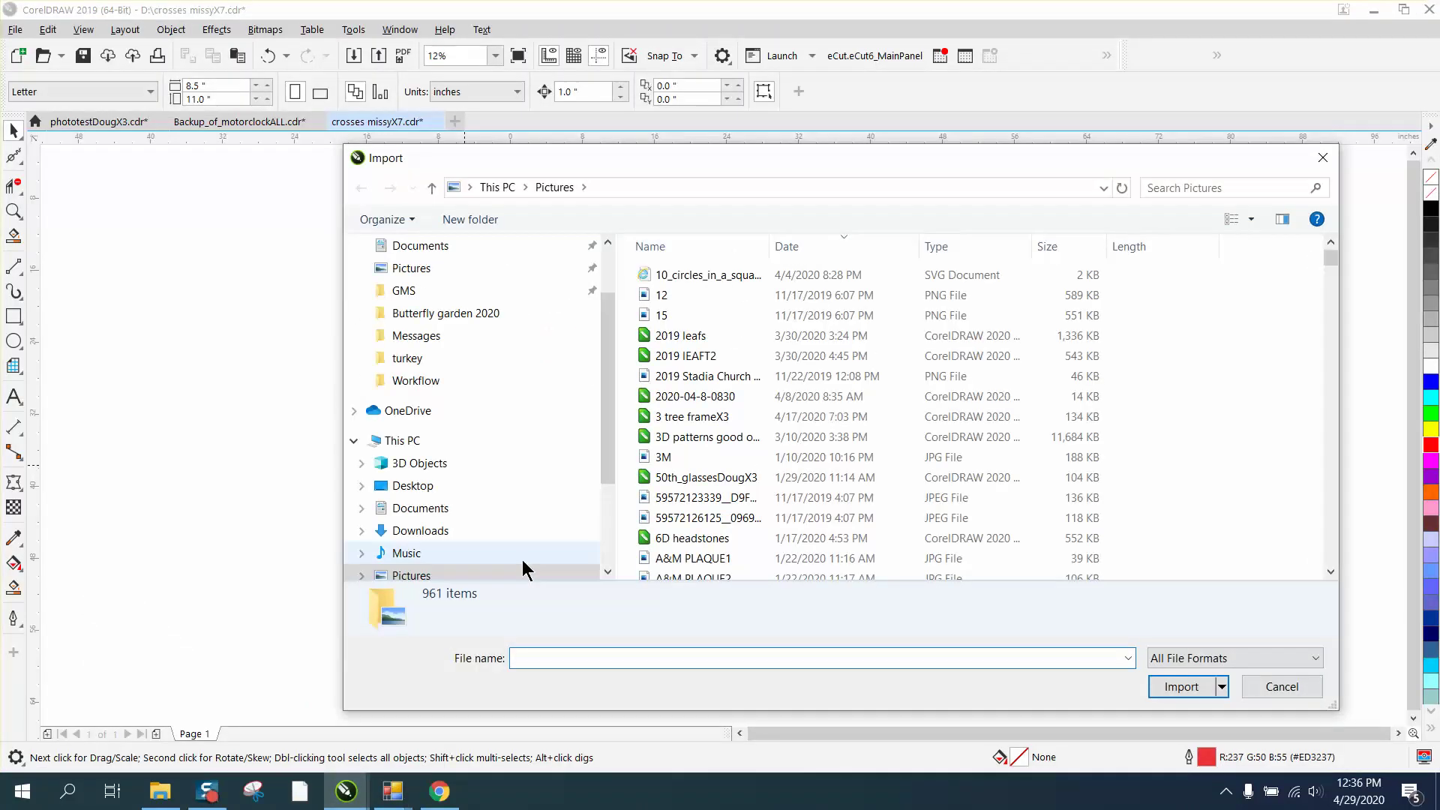
{"action": "type", "text": "GE"}
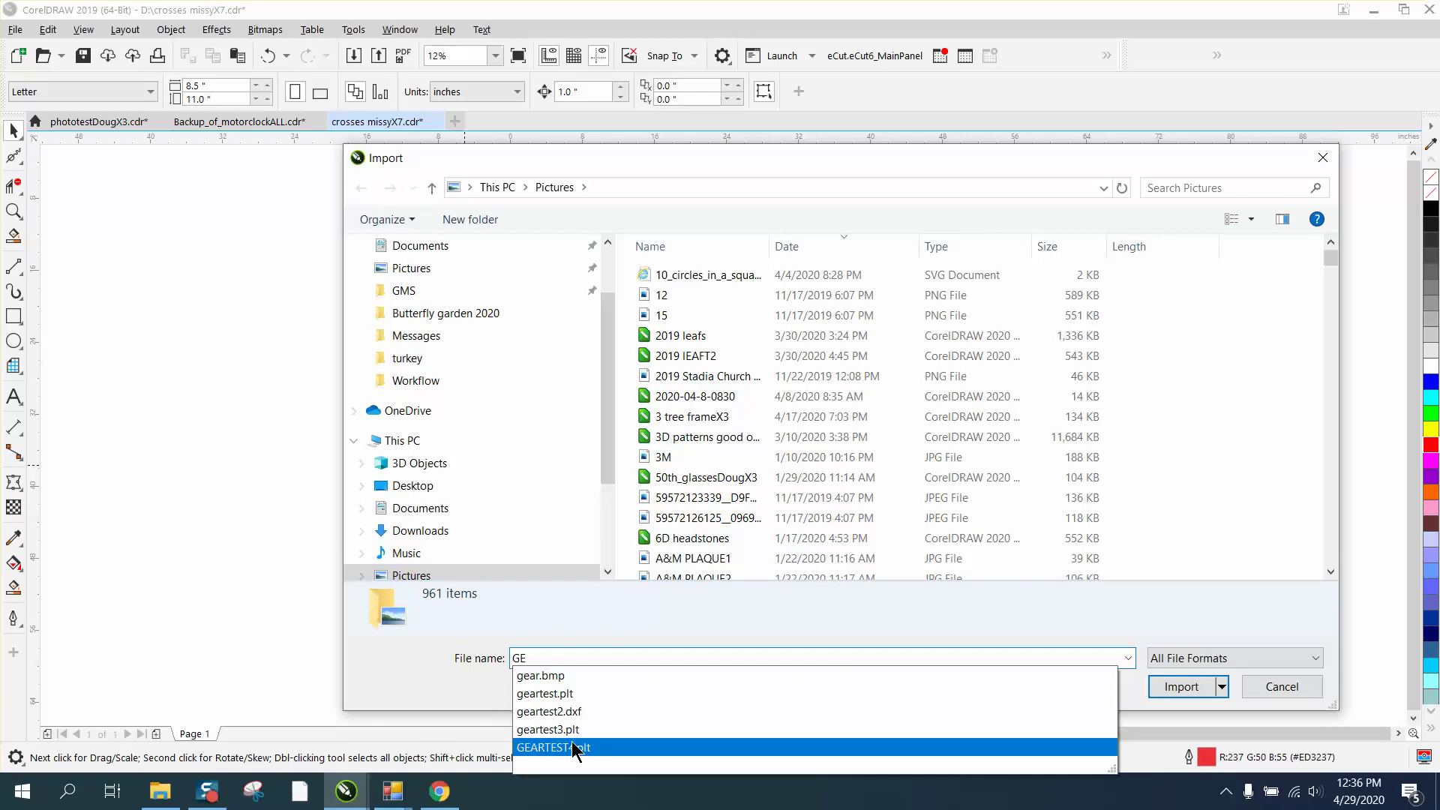
{"action": "left_click", "coordinate": [573, 747]}
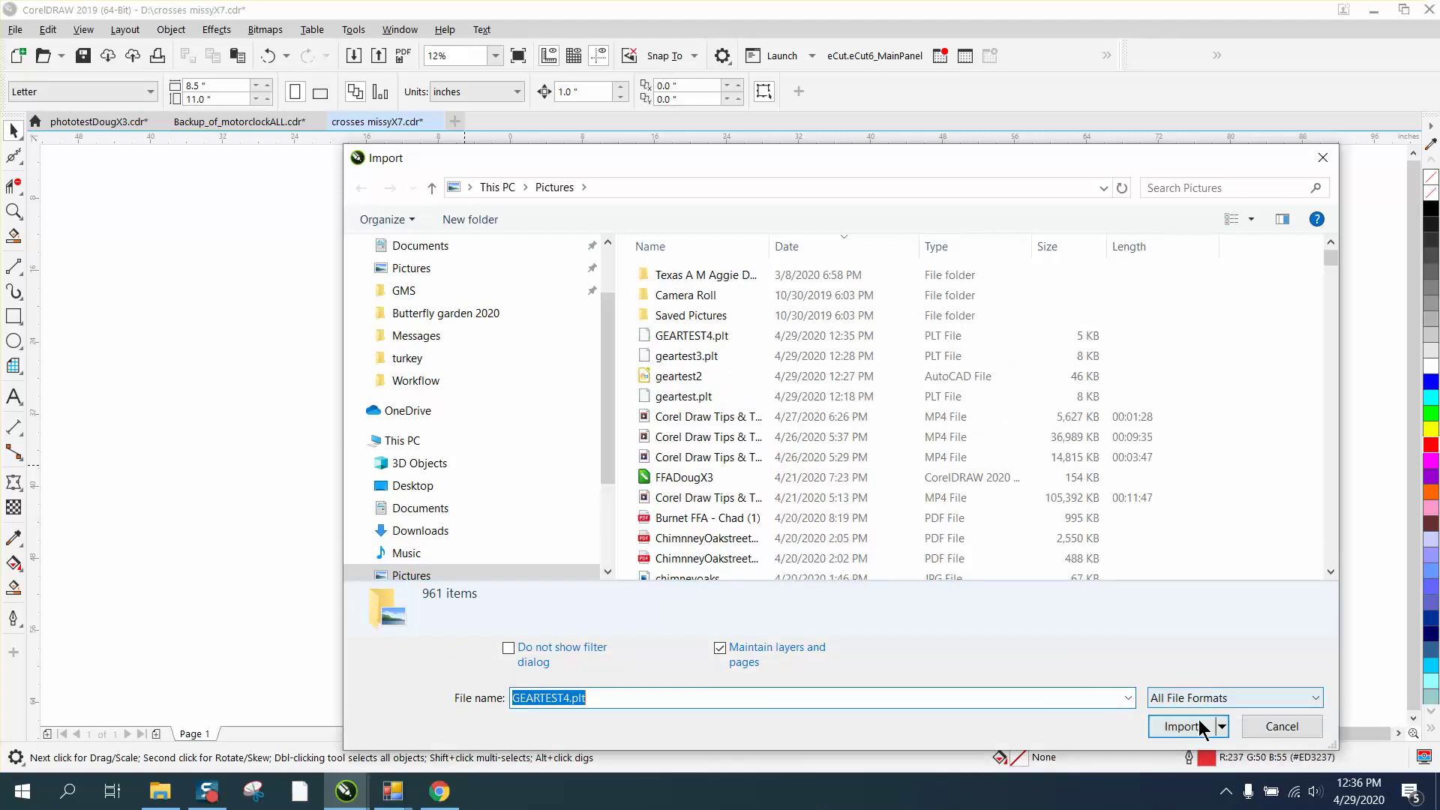
{"action": "left_click", "coordinate": [1195, 722]}
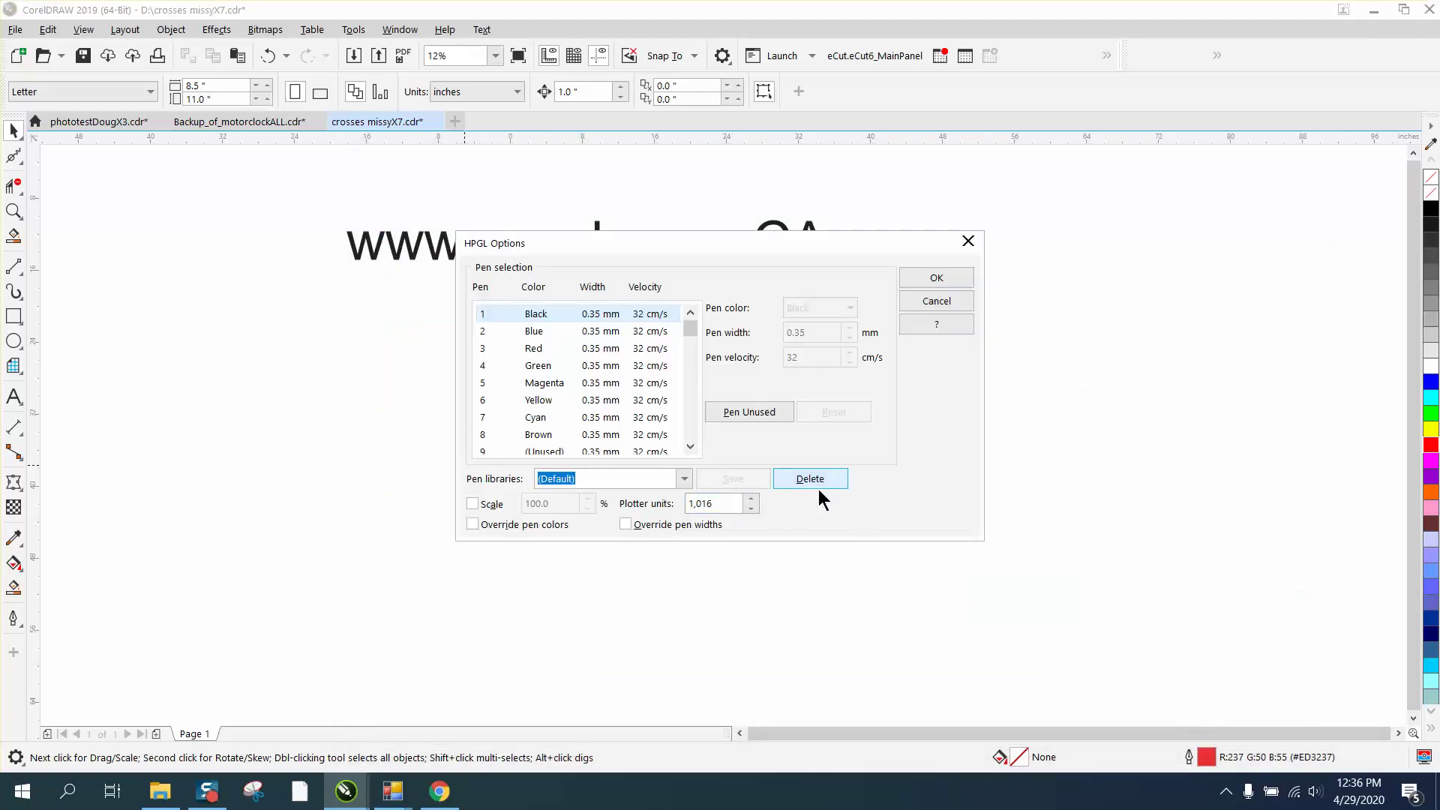
{"action": "left_click", "coordinate": [937, 277]}
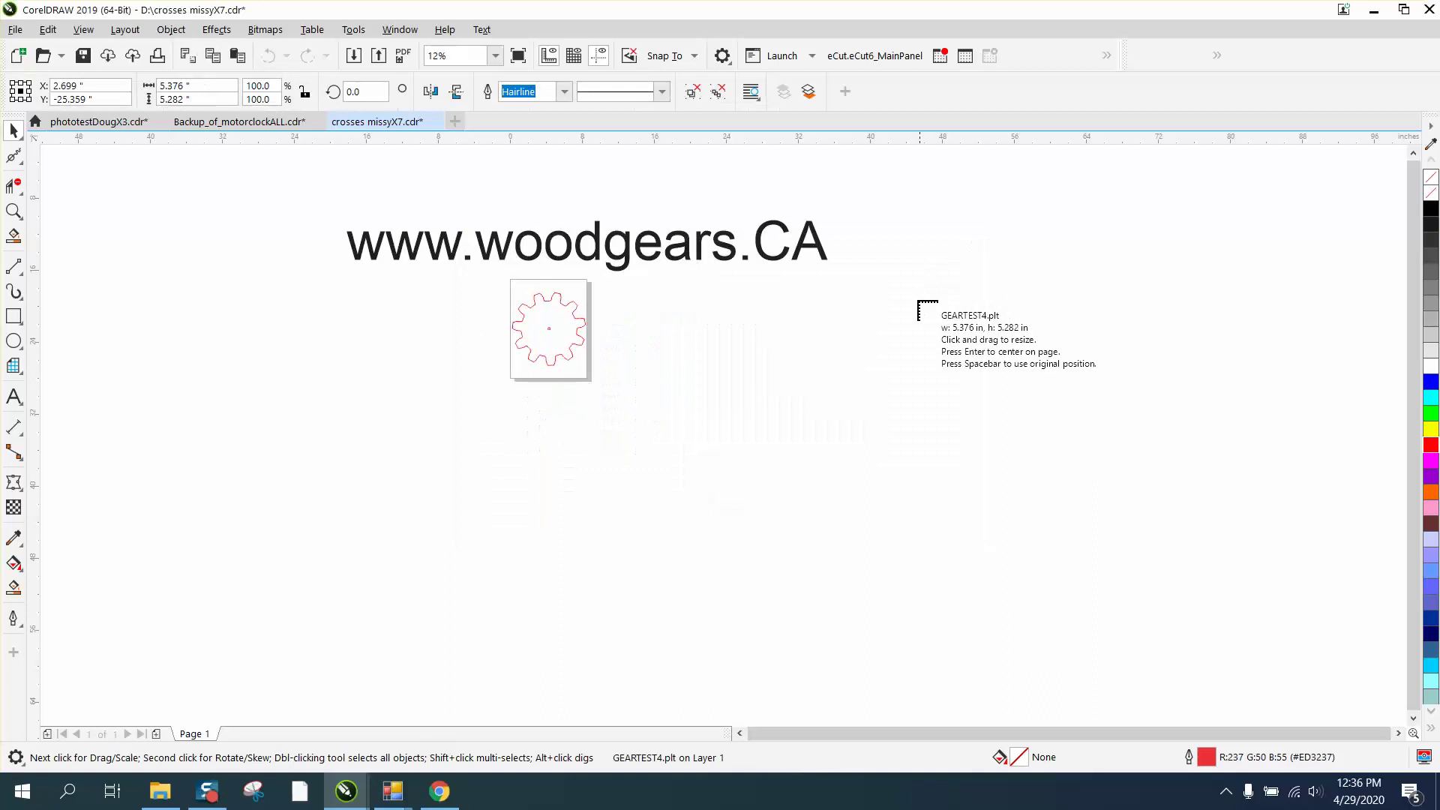
{"action": "left_click", "coordinate": [641, 332]}
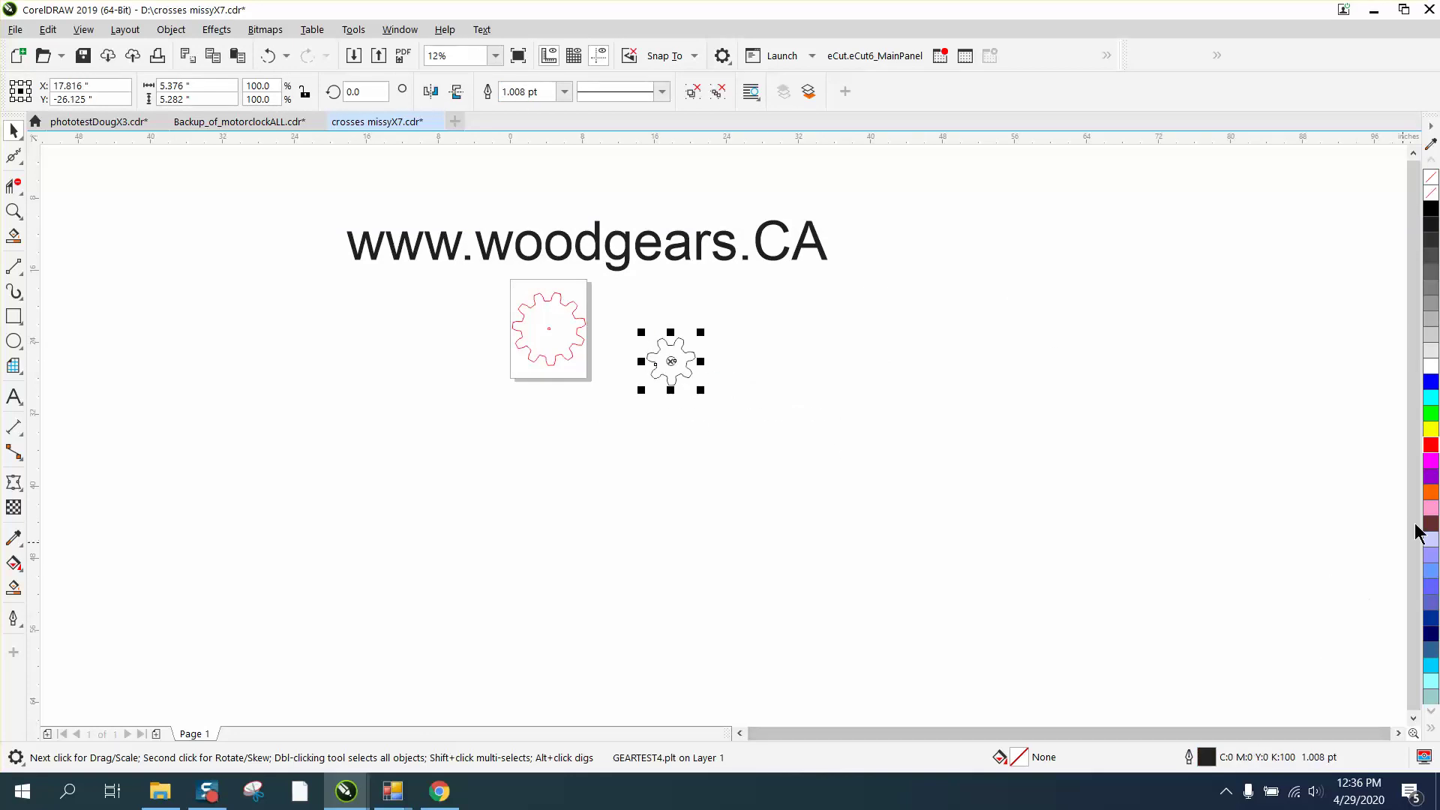
Set the newly imported gear's outline width to Hairline in the Outline Pen settings
{"action": "double_click", "coordinate": [1205, 754]}
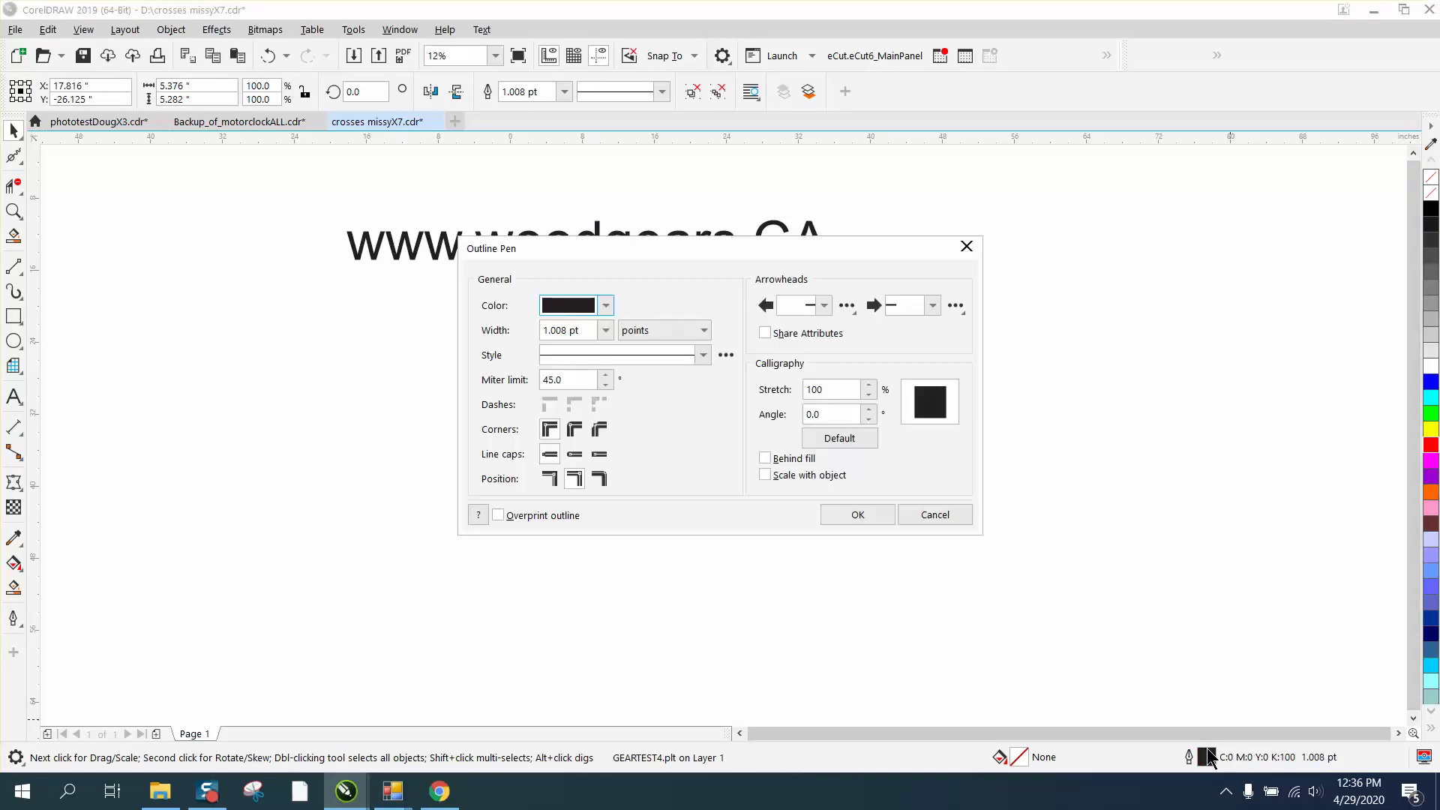
{"action": "left_click", "coordinate": [599, 328]}
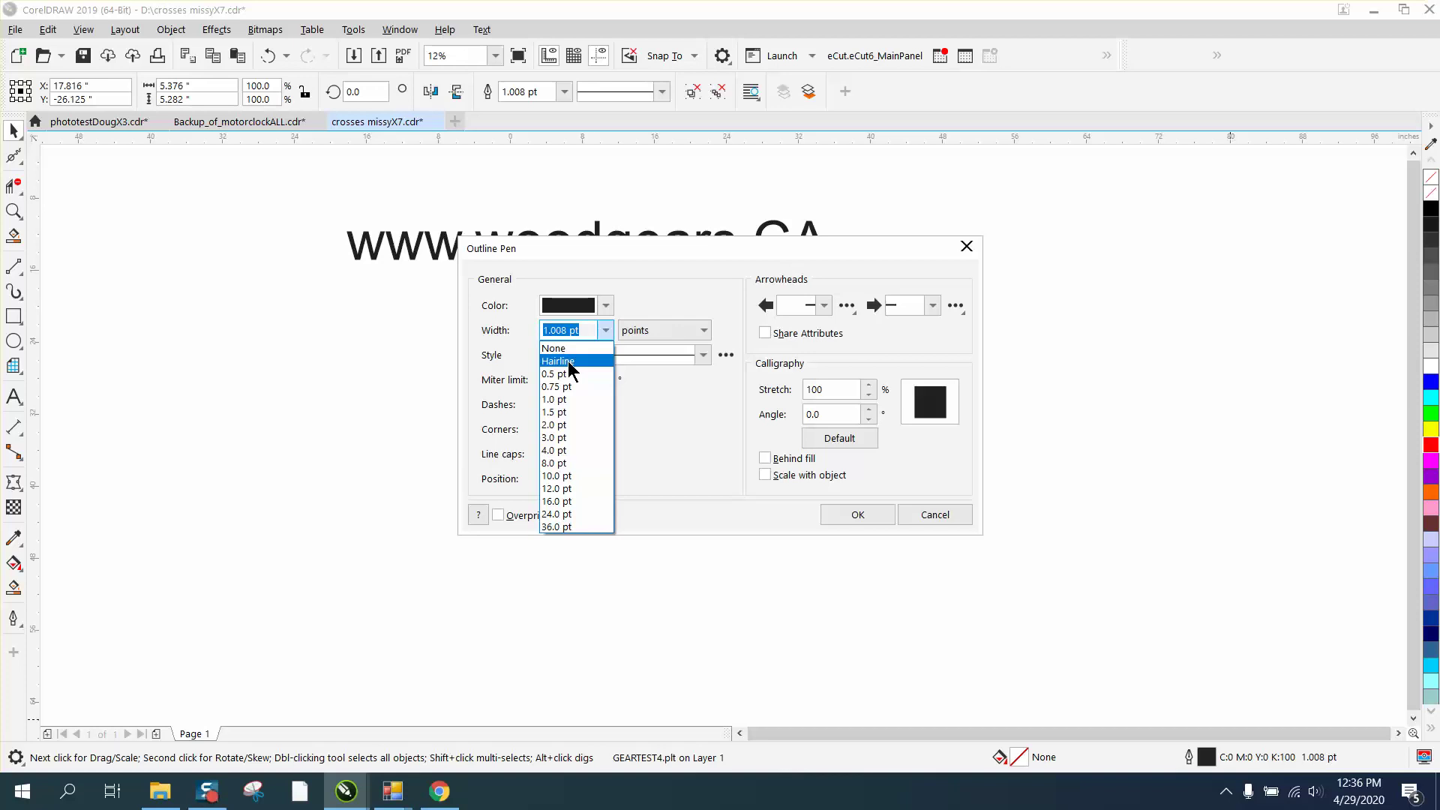
{"action": "left_click", "coordinate": [570, 352]}
Switch the outline color model to RGB and pick a pinkish red, R 250, G 10, B 90
{"action": "left_click", "coordinate": [605, 305]}
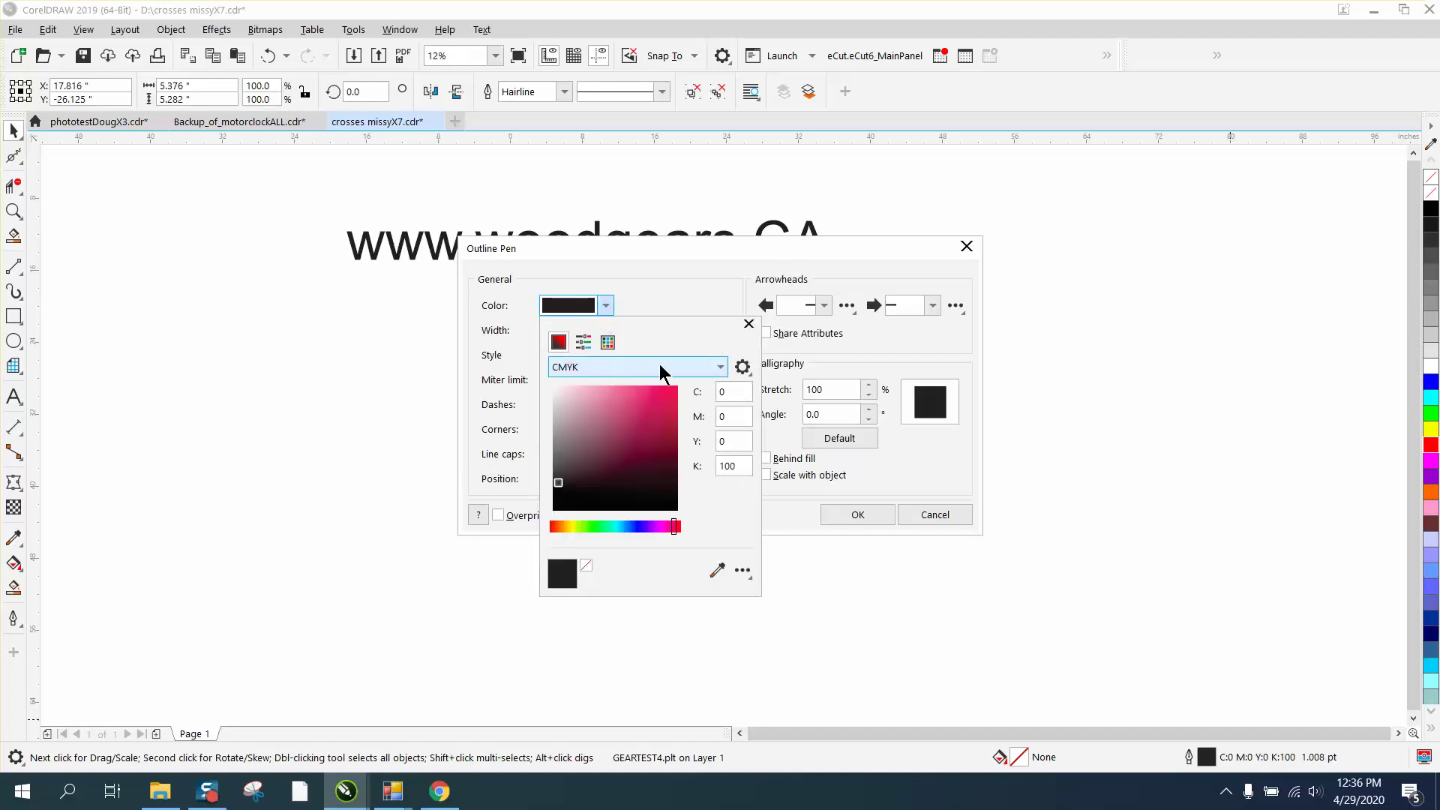
{"action": "left_click", "coordinate": [712, 366]}
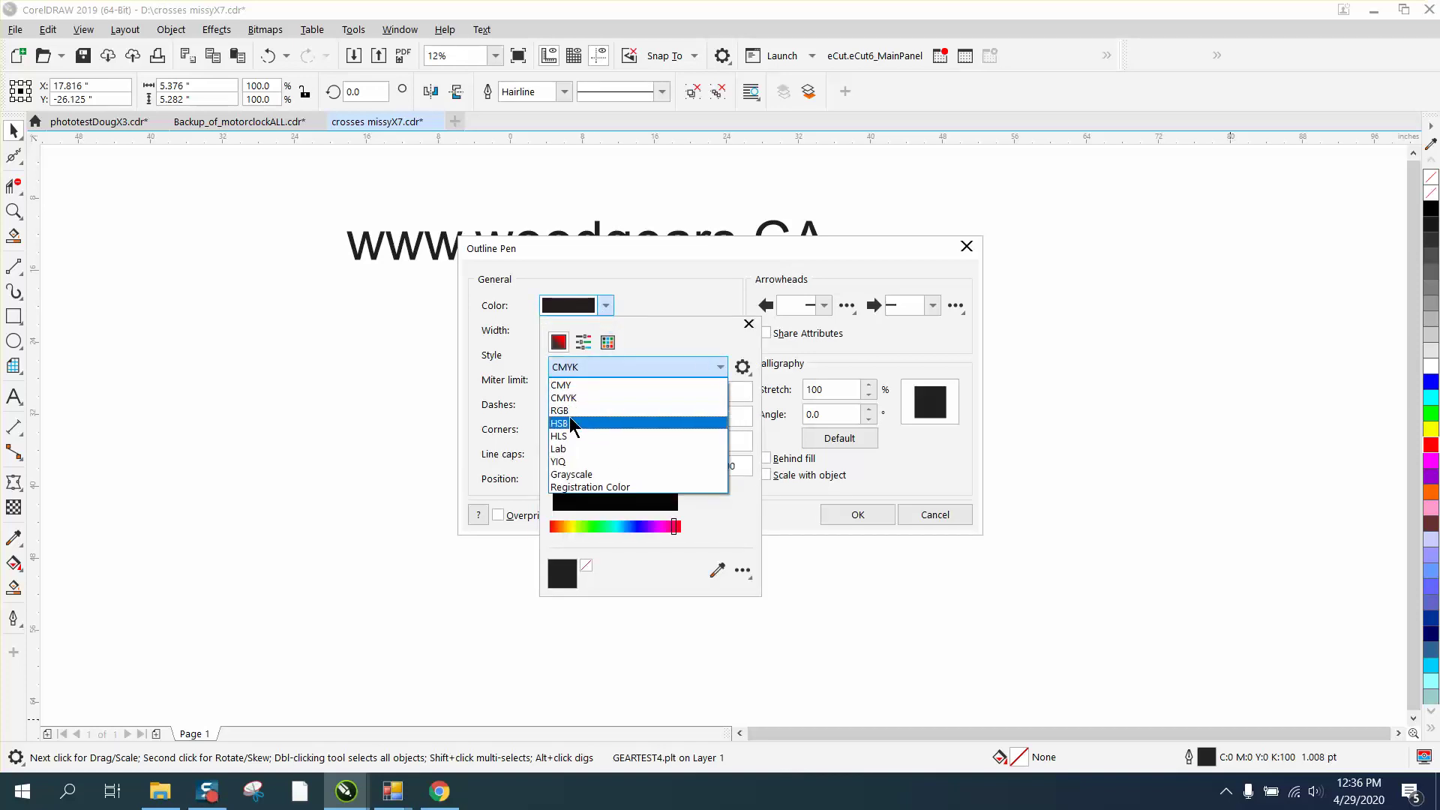
{"action": "left_click", "coordinate": [568, 411]}
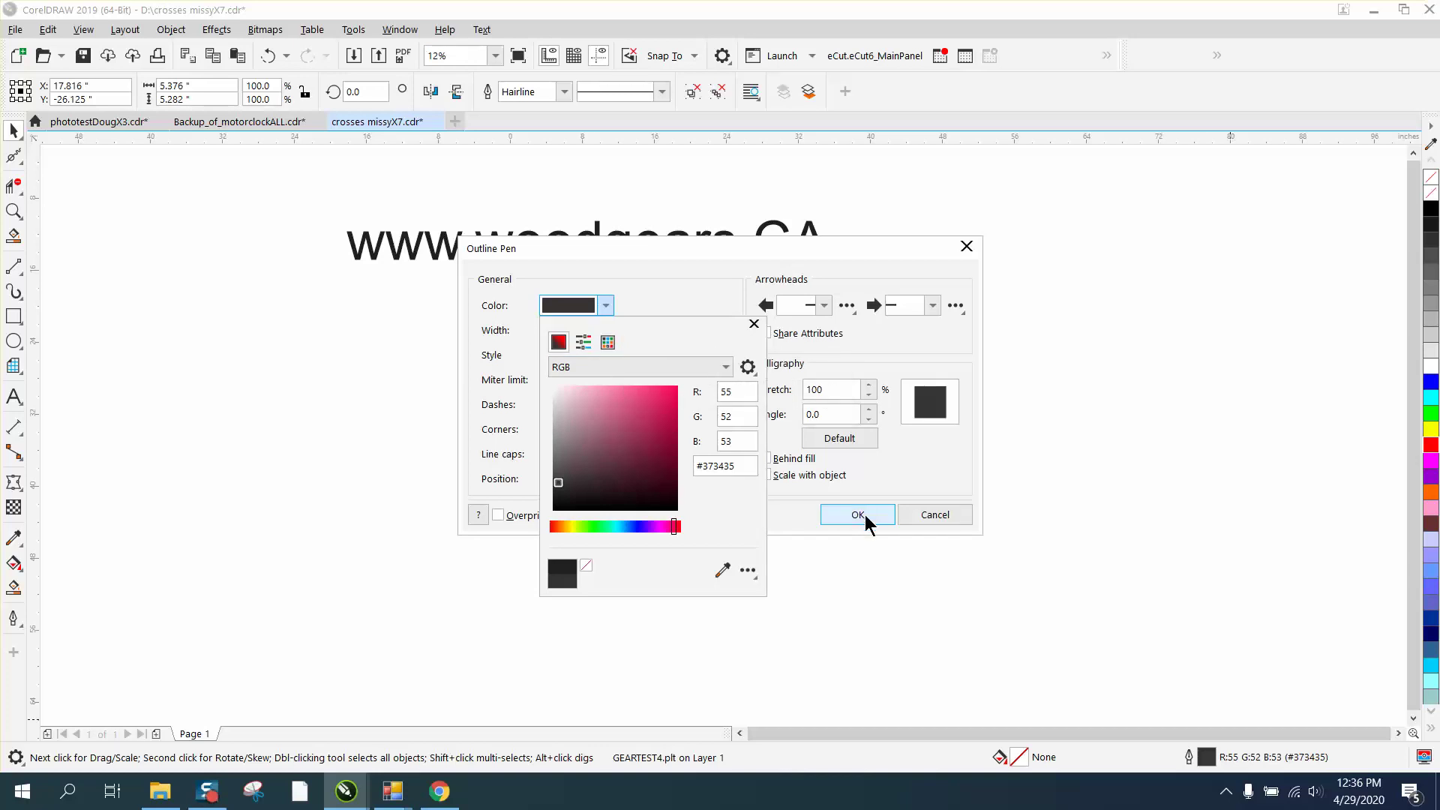
{"action": "left_click", "coordinate": [603, 306]}
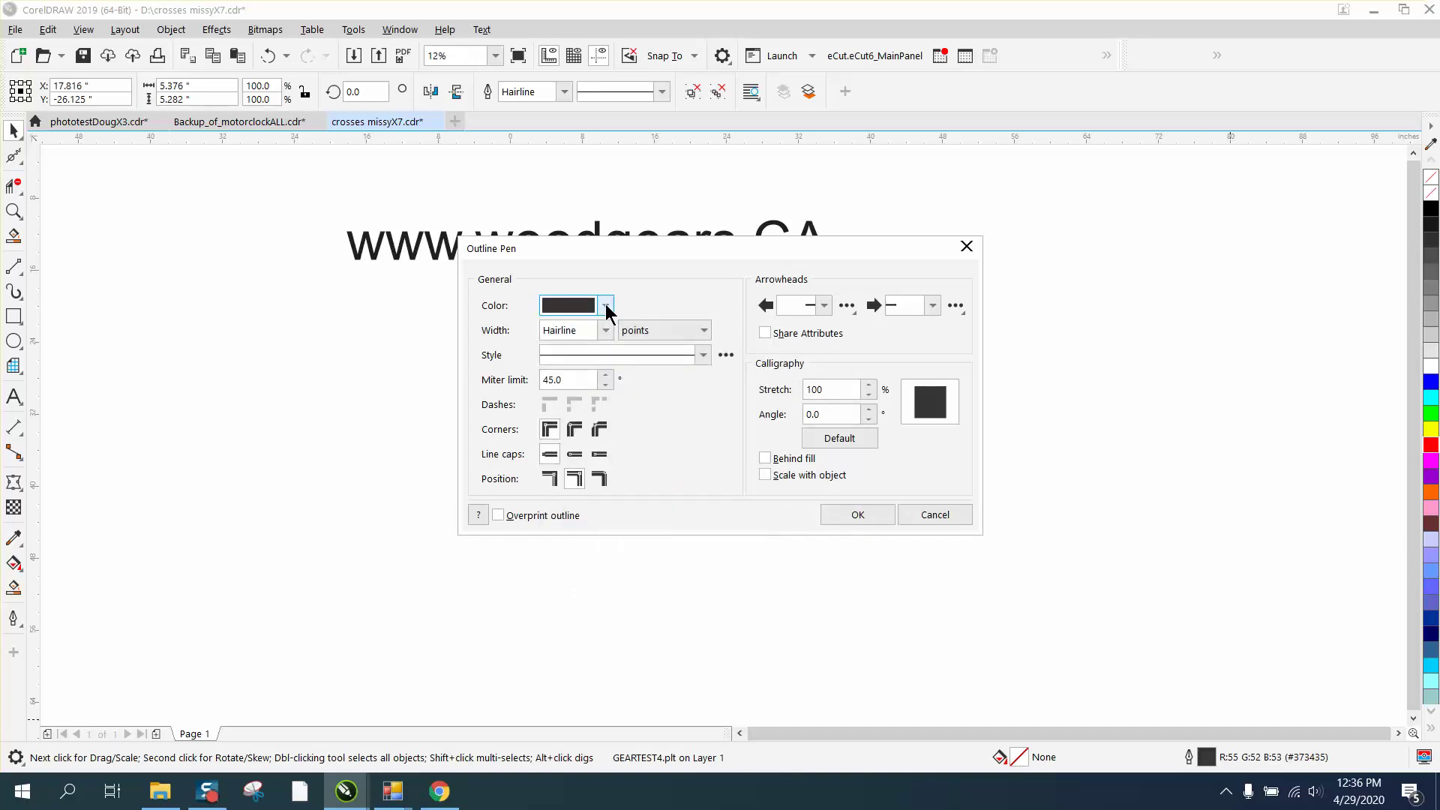
{"action": "left_click", "coordinate": [605, 306]}
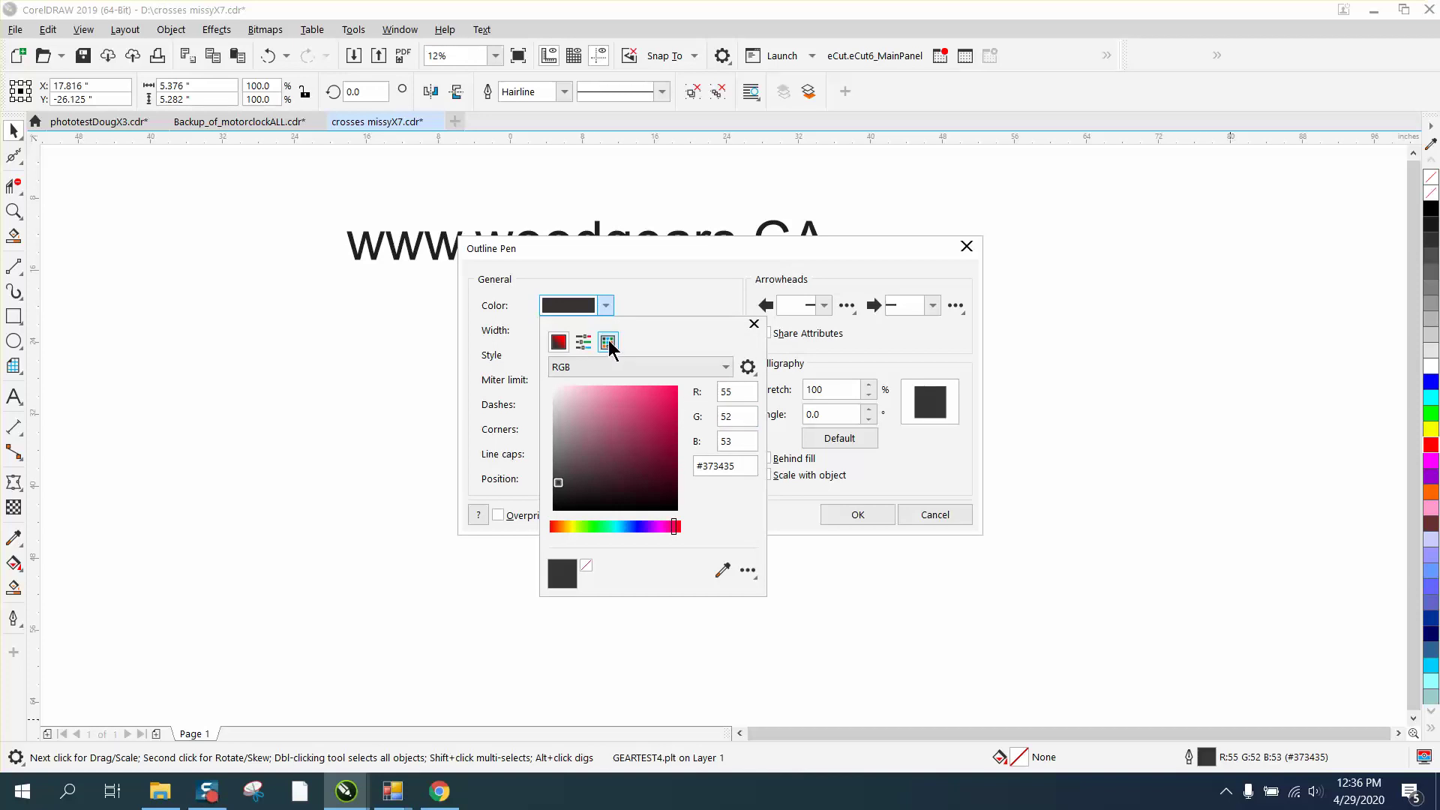
{"action": "left_click", "coordinate": [672, 388]}
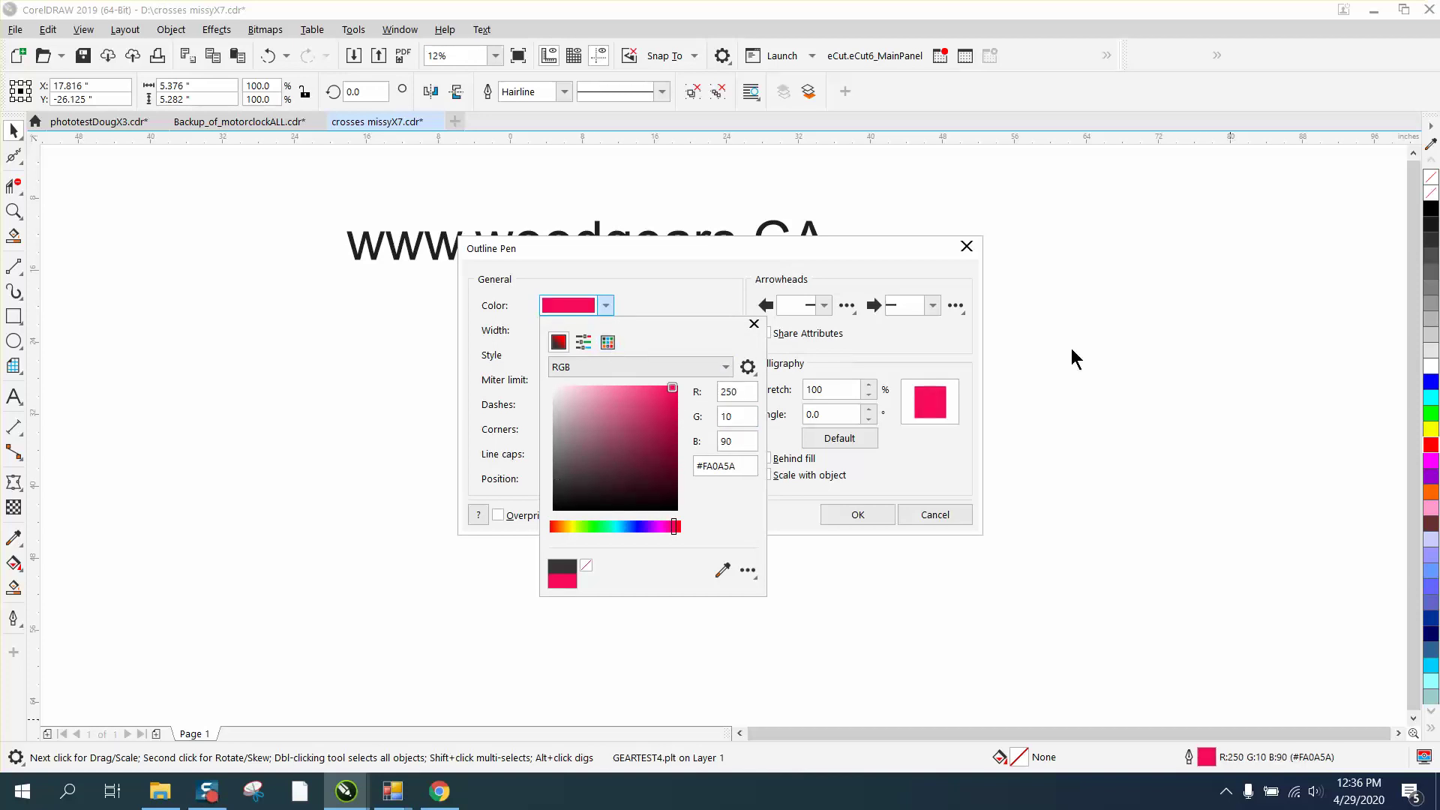
Sample pure red, R 255, G 0, B 0, from the color palette for the gear's hairline outline and apply it
{"action": "left_click", "coordinate": [747, 570]}
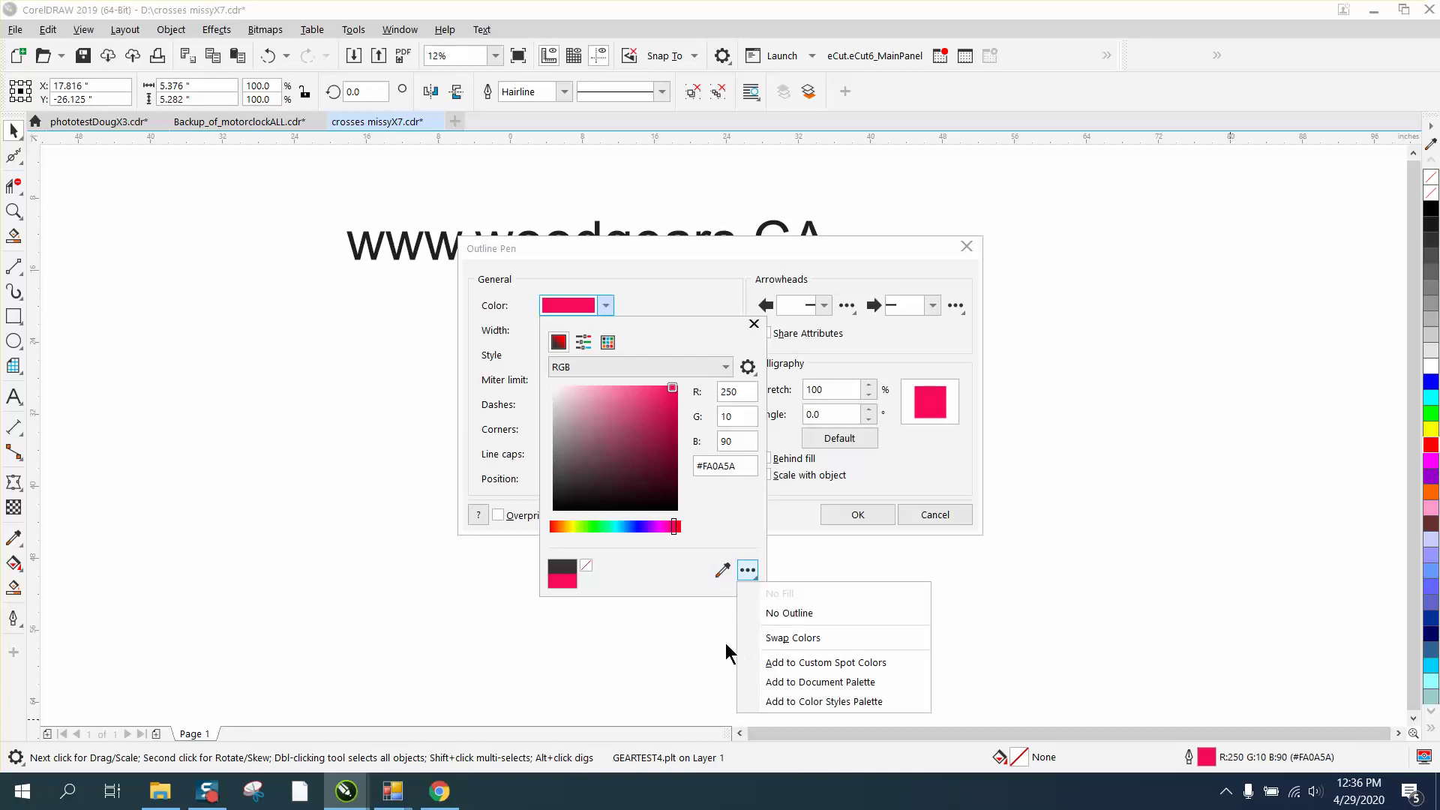
{"action": "left_click", "coordinate": [747, 570]}
{"action": "left_click", "coordinate": [747, 570]}
{"action": "left_click", "coordinate": [723, 570]}
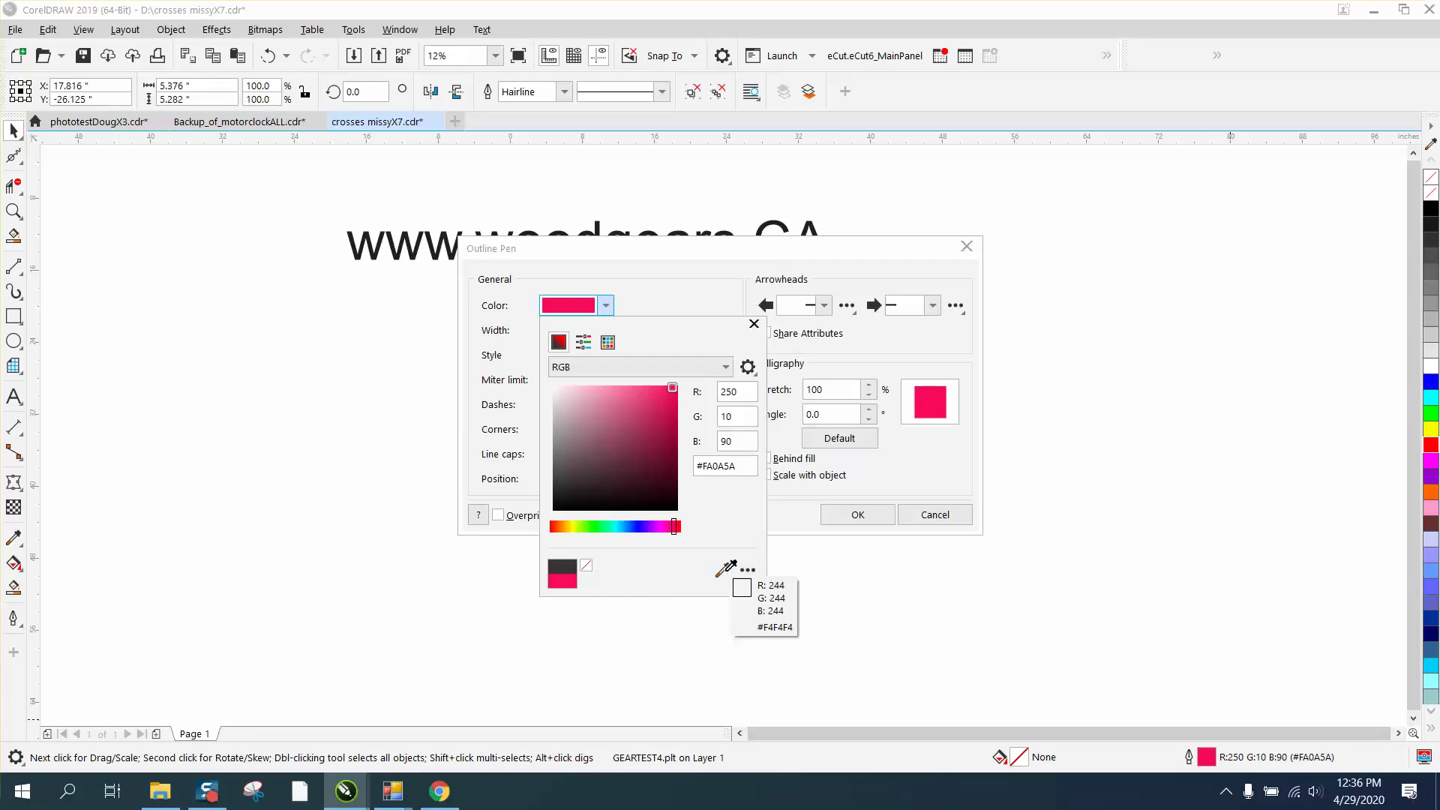
{"action": "left_click", "coordinate": [1429, 445]}
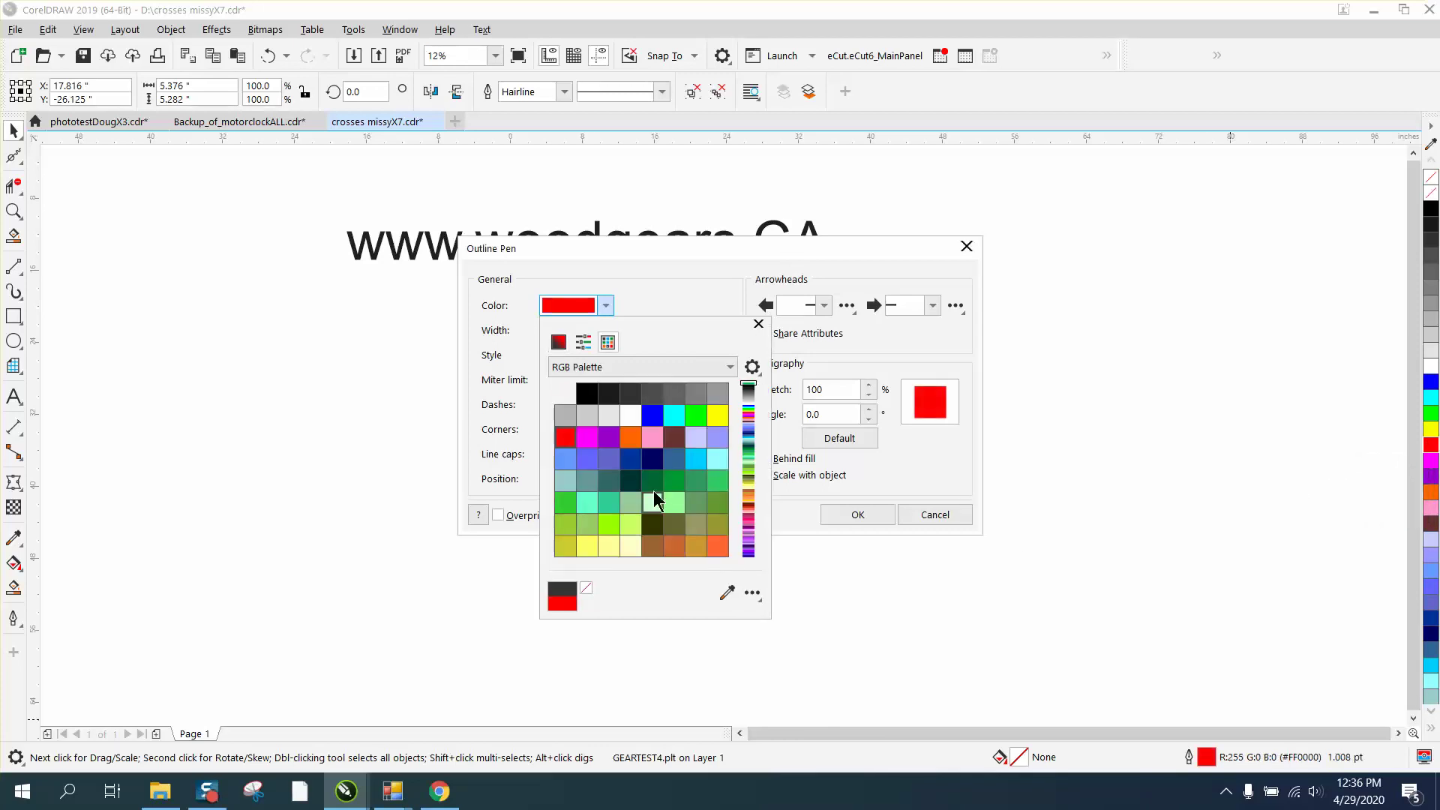
{"action": "left_click", "coordinate": [858, 515]}
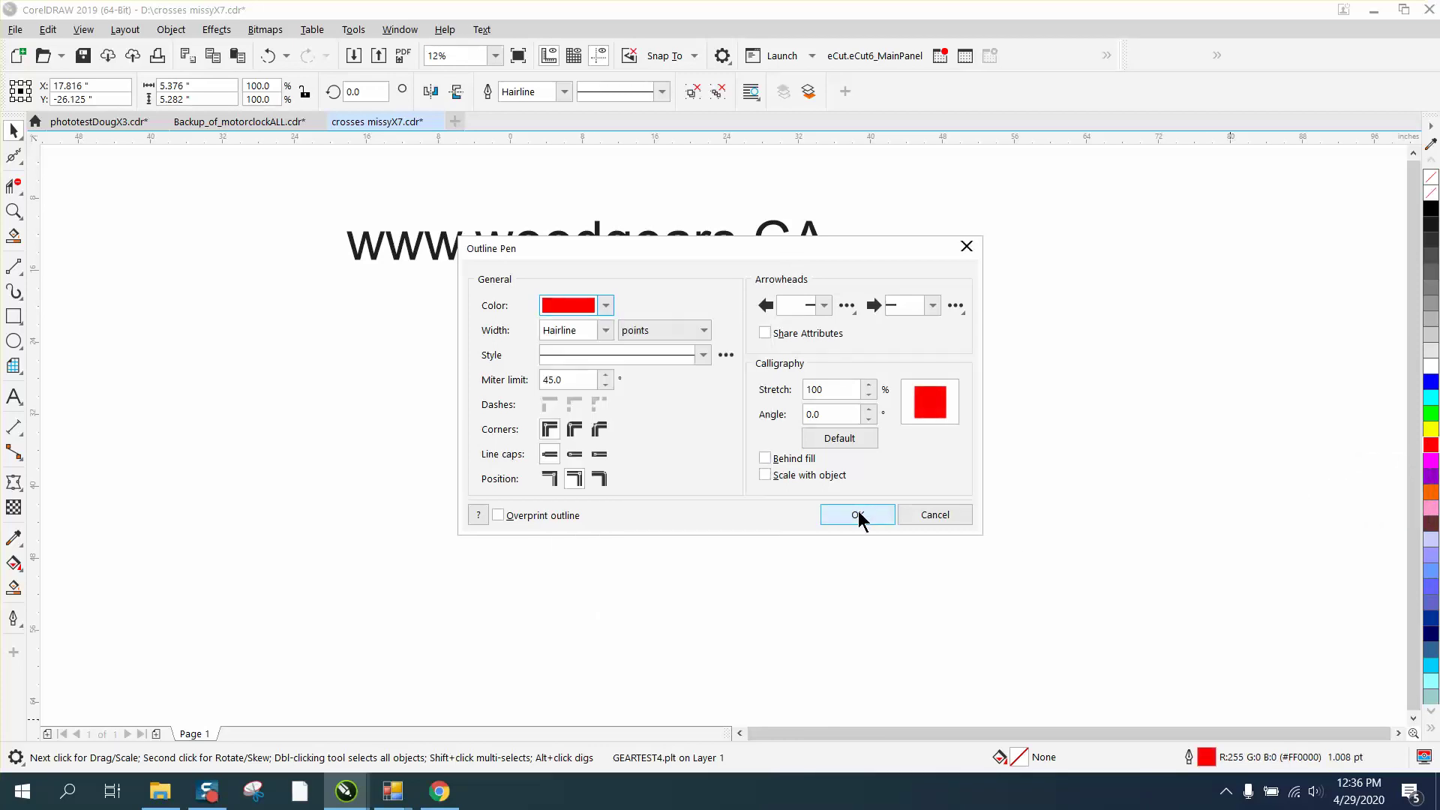
{"action": "left_click", "coordinate": [849, 517]}
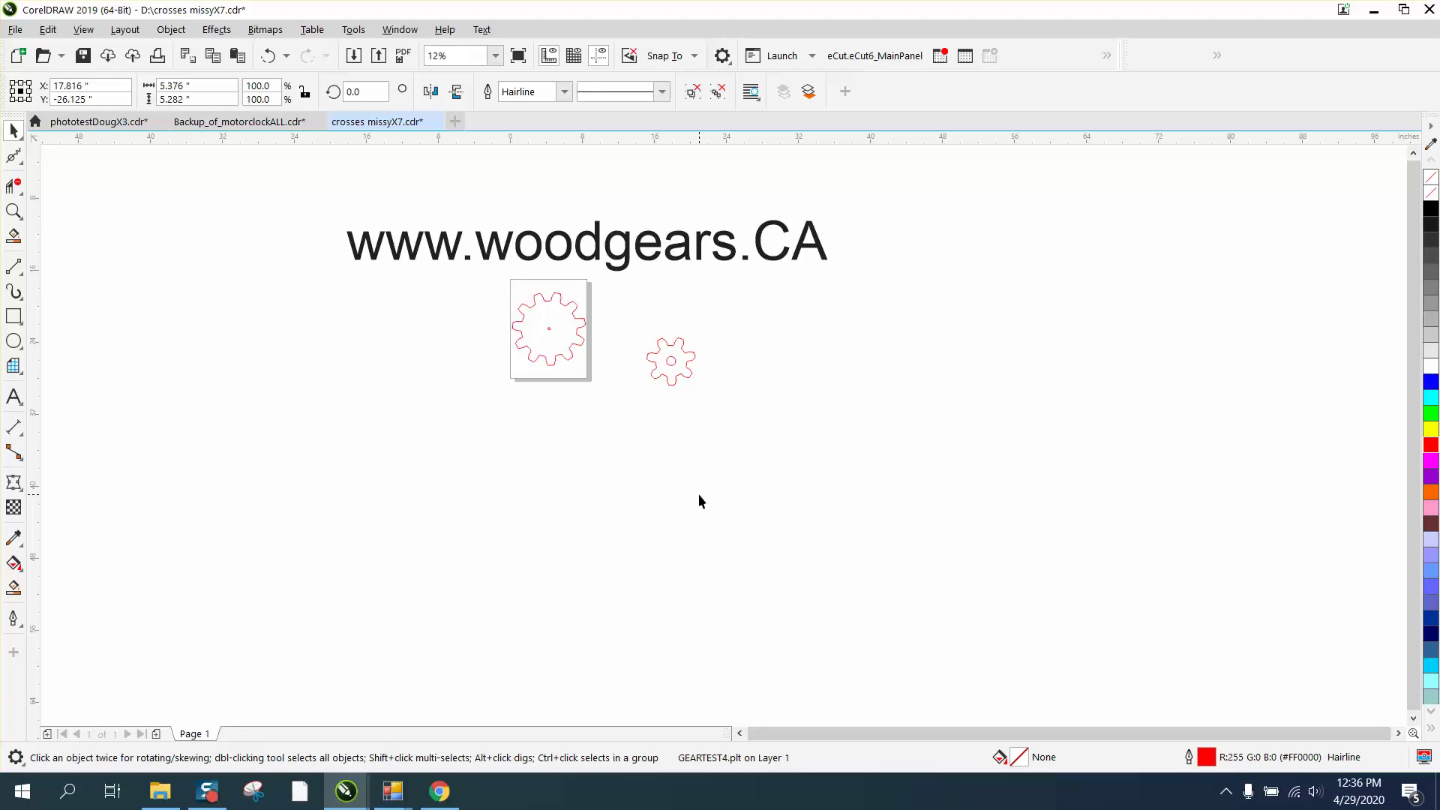
Ungroup the small imported gear so its center hole is separate from the toothed outline
{"action": "left_click", "coordinate": [13, 211]}
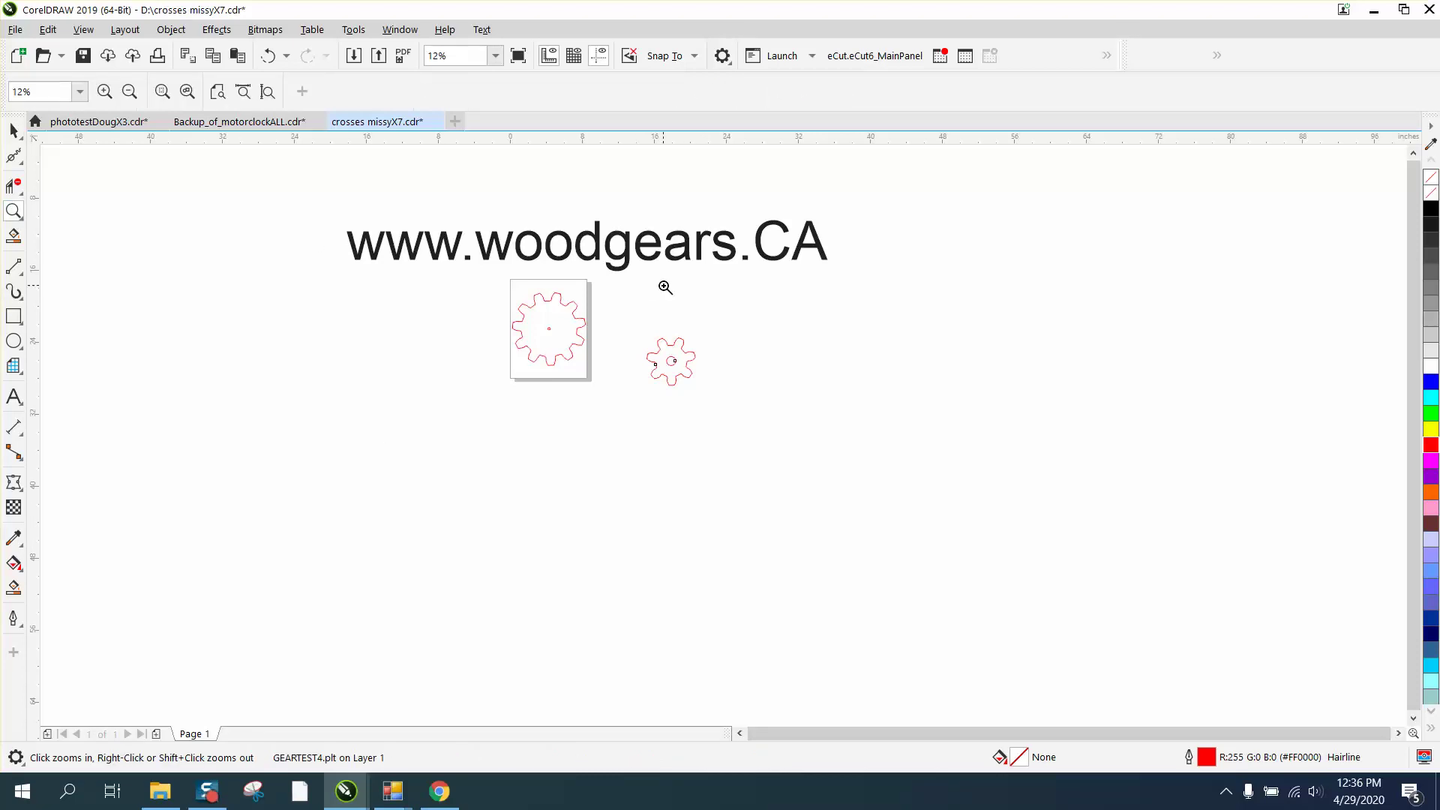
{"action": "left_click_drag", "start_coordinate": [614, 308], "coordinate": [777, 453]}
{"action": "left_click", "coordinate": [13, 131]}
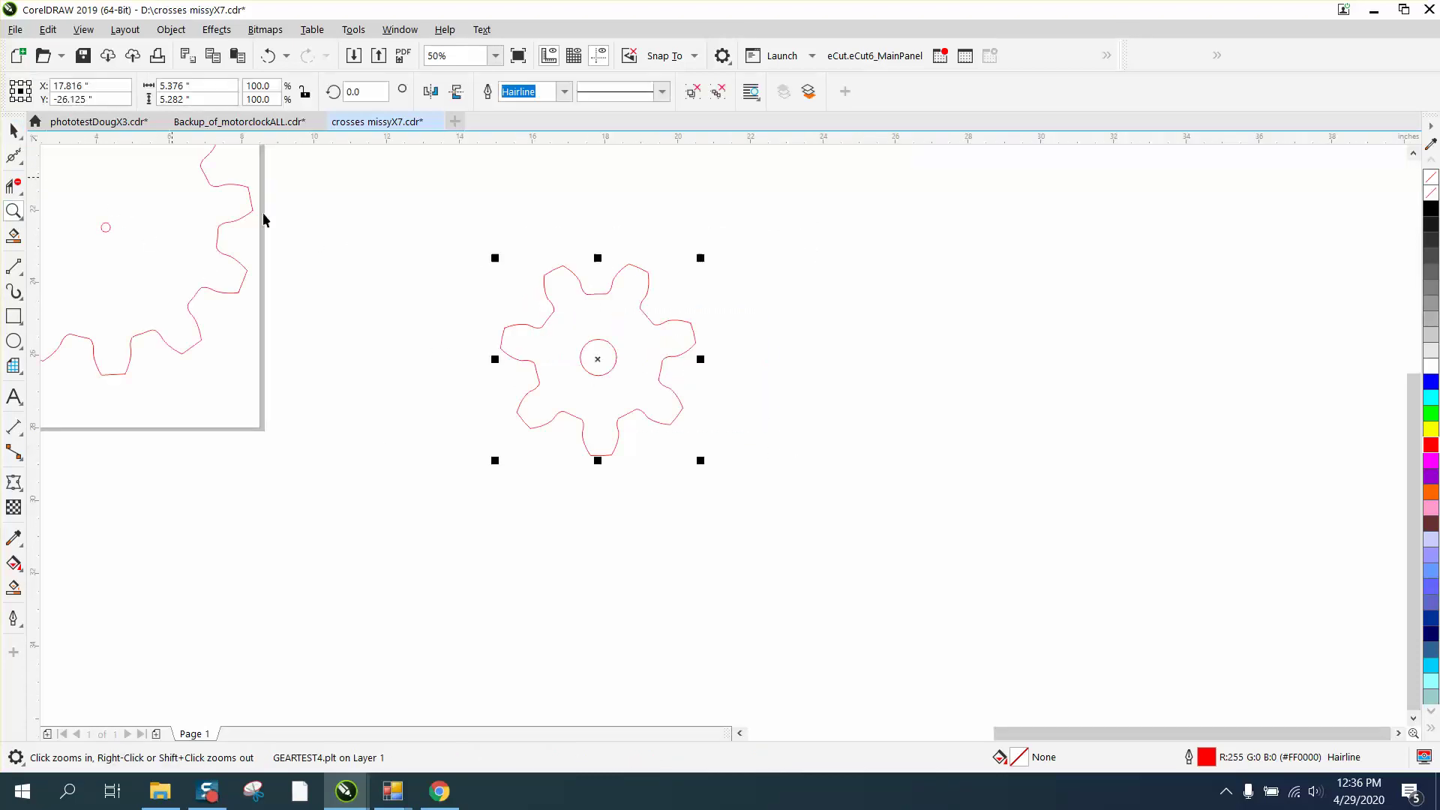
{"action": "left_click", "coordinate": [171, 29]}
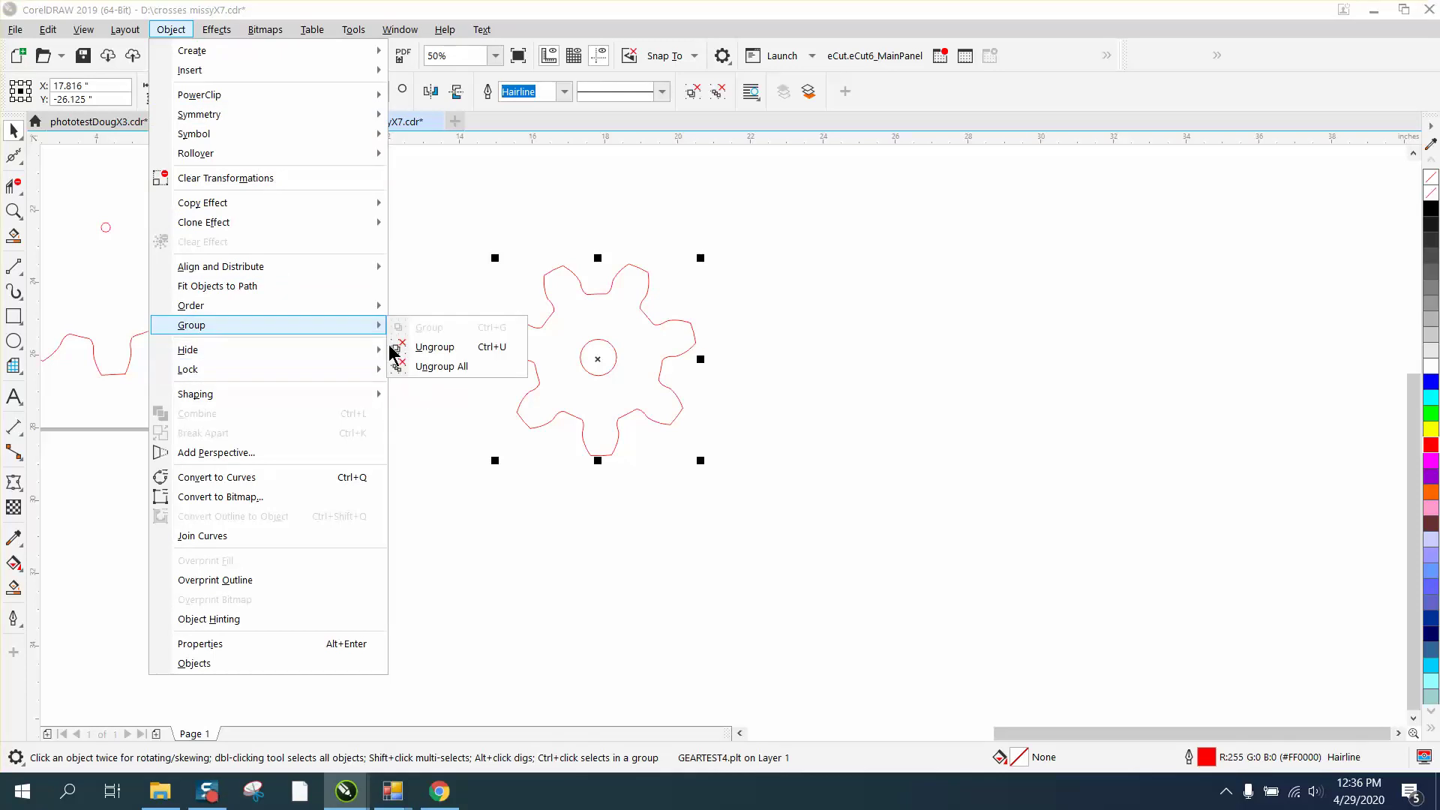
{"action": "left_click", "coordinate": [422, 346]}
{"action": "left_click", "coordinate": [551, 356]}
{"action": "left_click", "coordinate": [596, 348]}
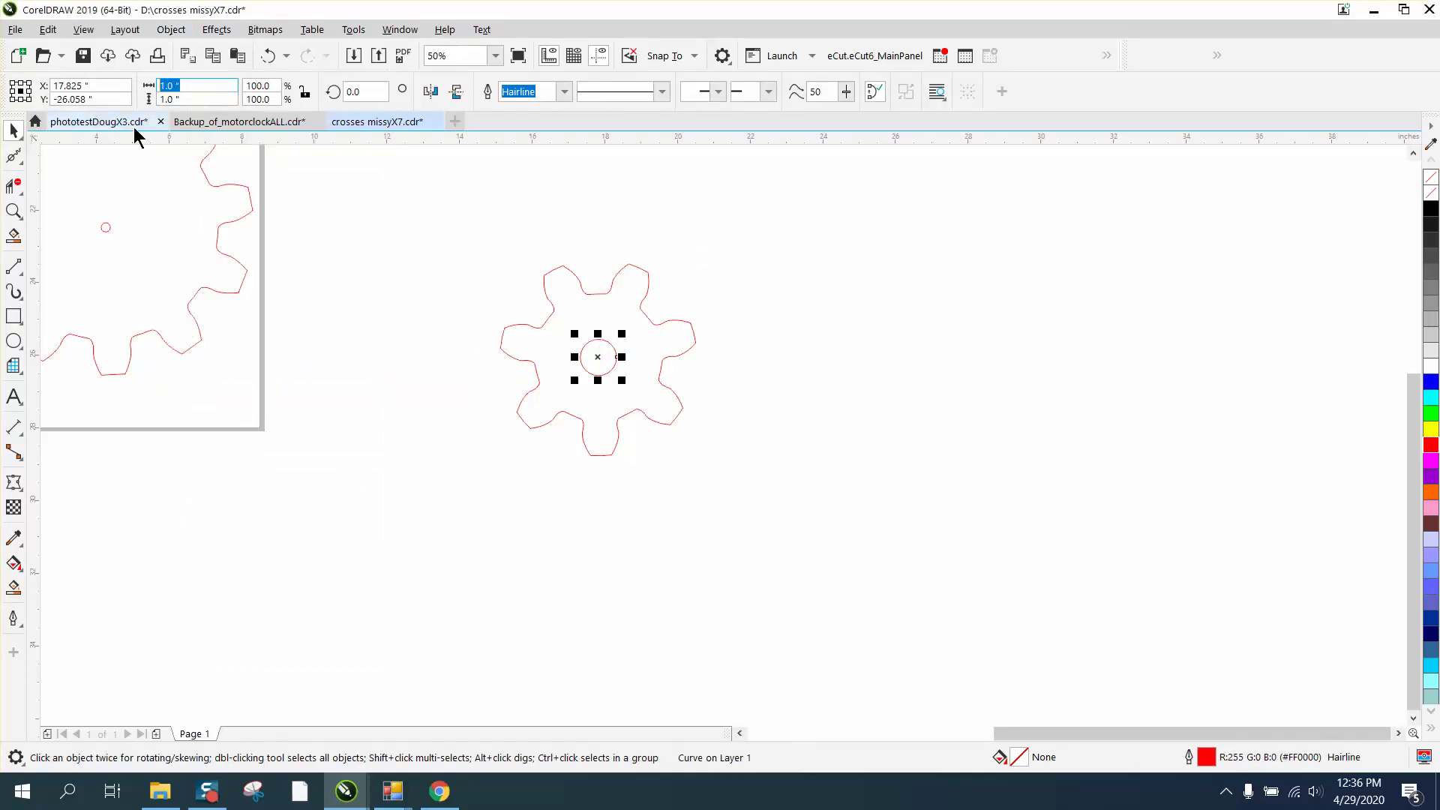
{"action": "type", "text": ".5"}
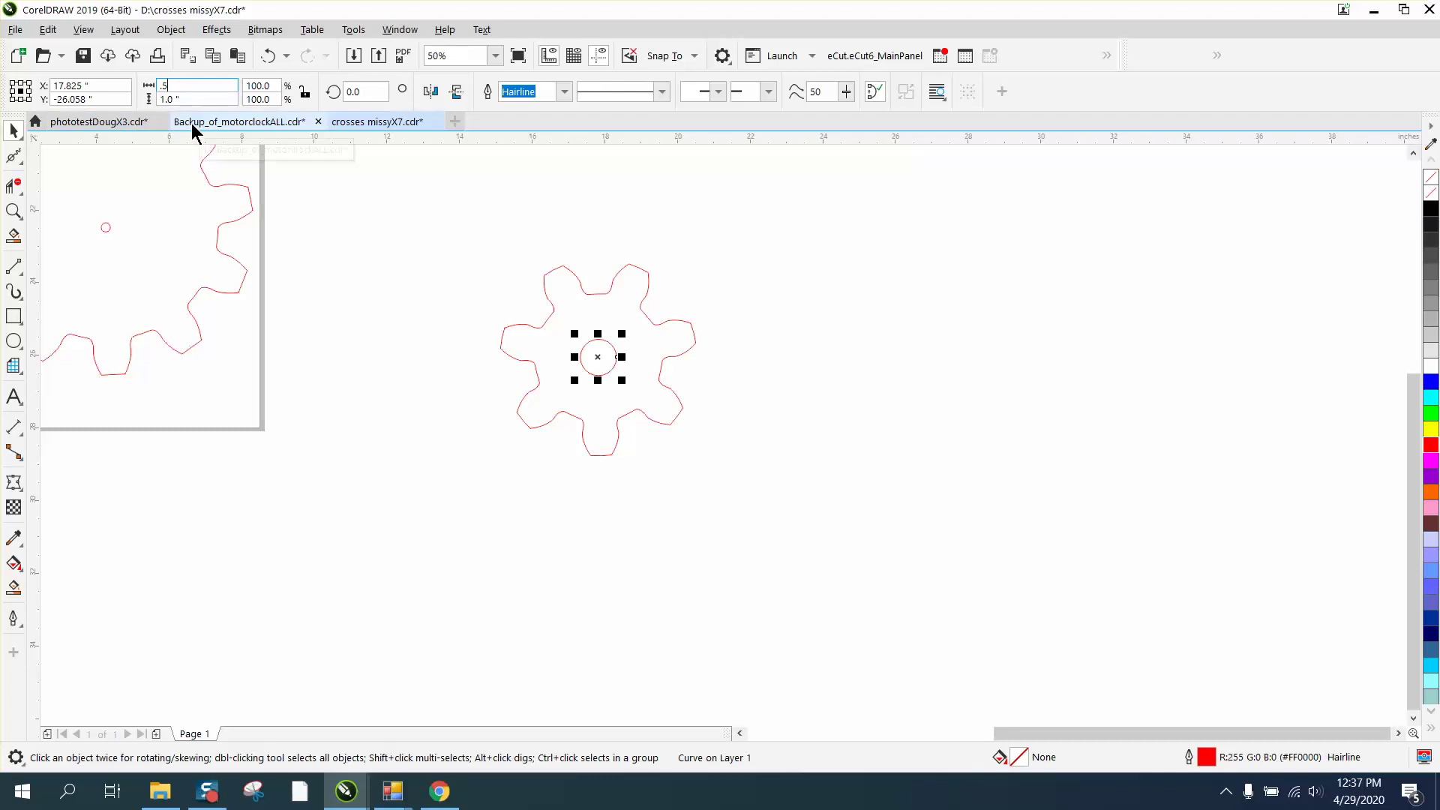
{"action": "key", "text": "BackSpace"}
{"action": "left_click", "coordinate": [391, 183]}
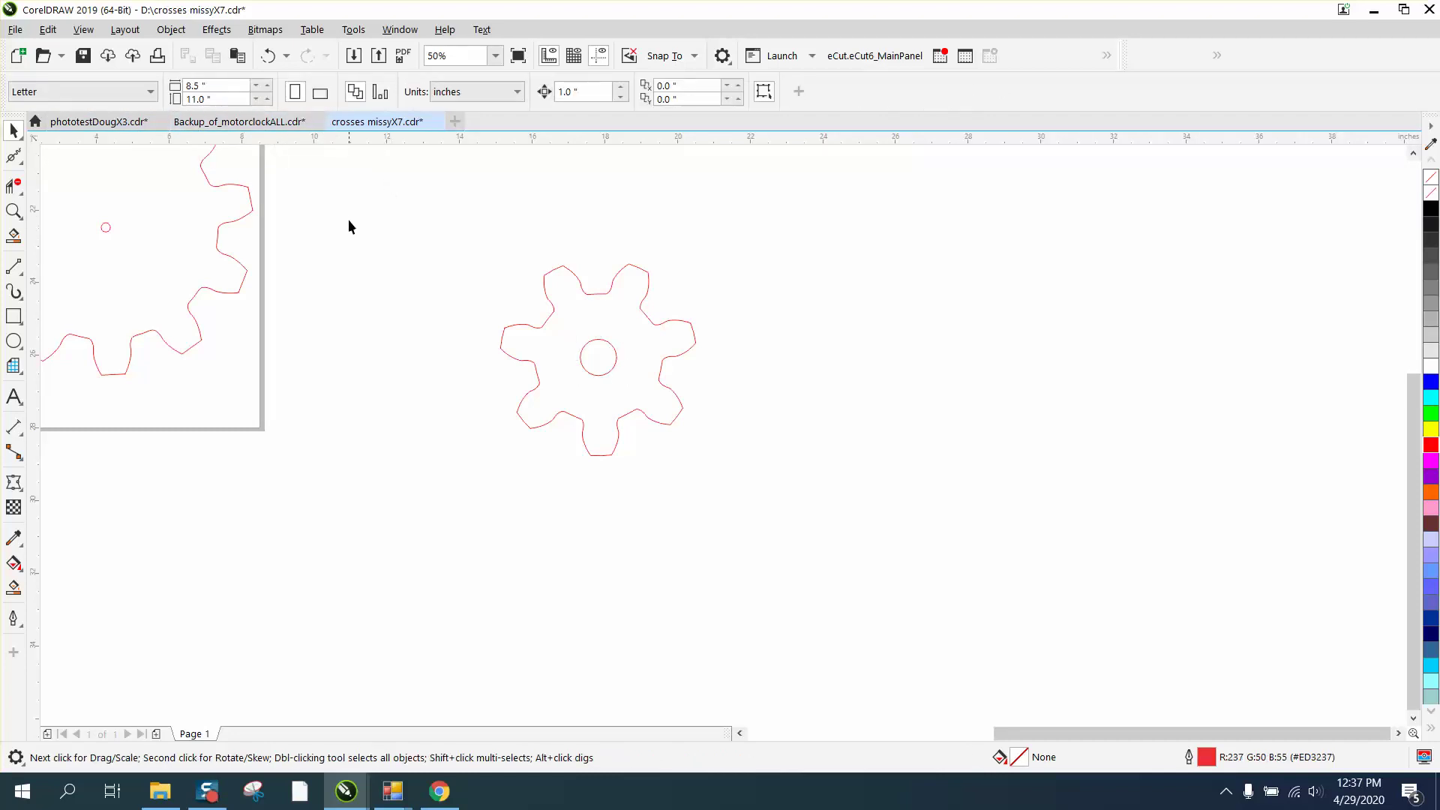
Lock the size ratio and set the small gear's center hole to 0.25 inch, dismissing the text update notice
{"action": "left_click", "coordinate": [585, 344]}
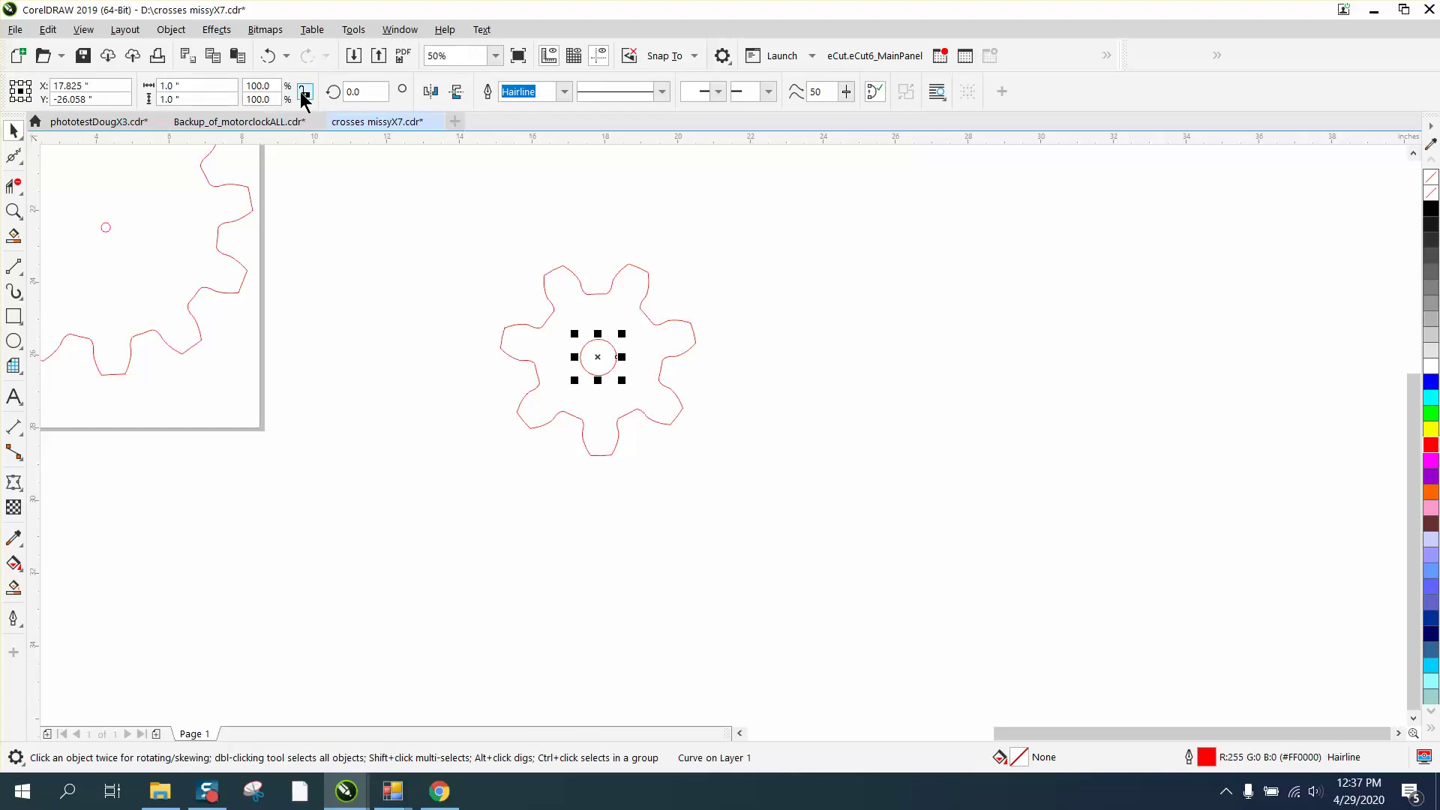
{"action": "left_click", "coordinate": [304, 93]}
{"action": "left_click", "coordinate": [187, 86]}
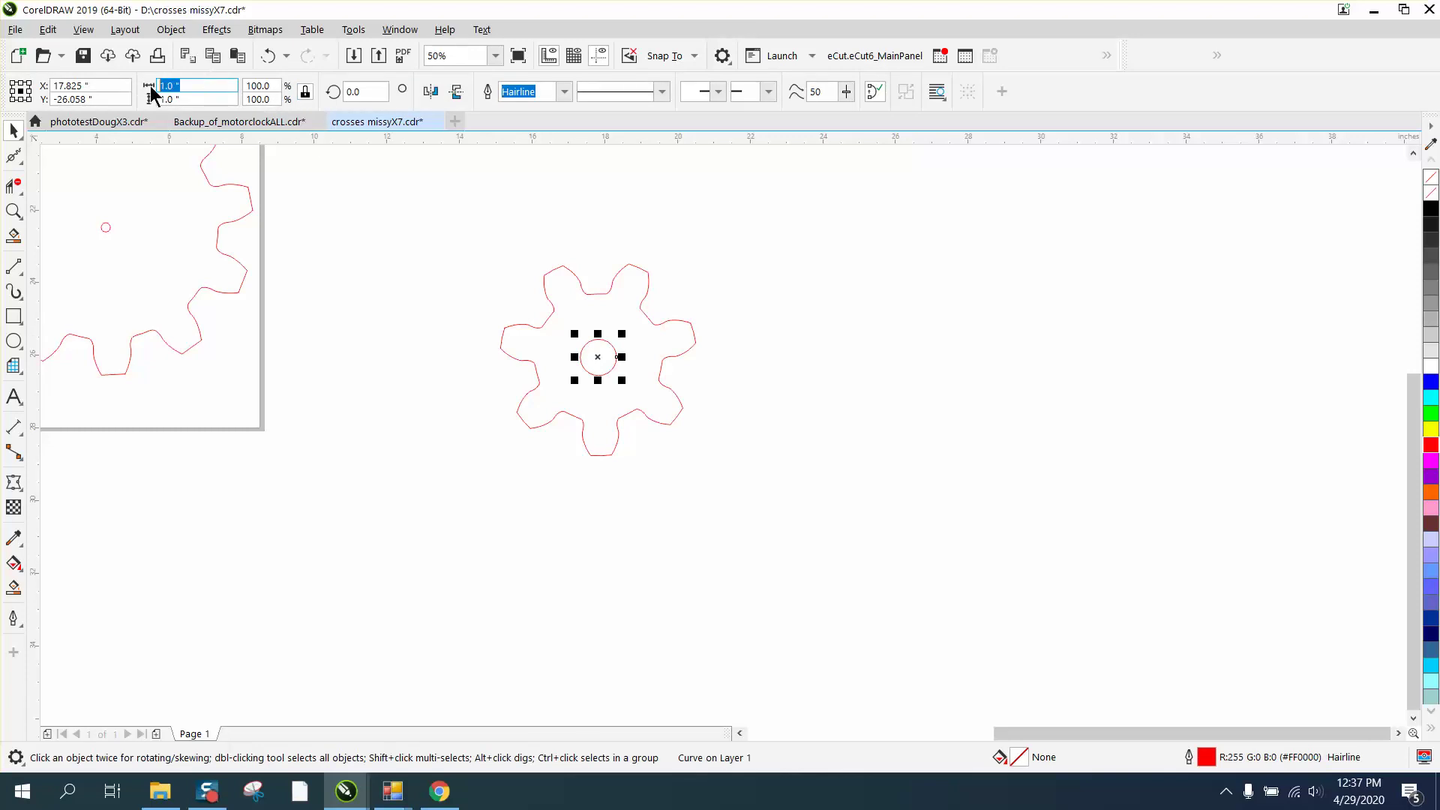
{"action": "type", "text": ".25"}
{"action": "key", "text": "Return"}
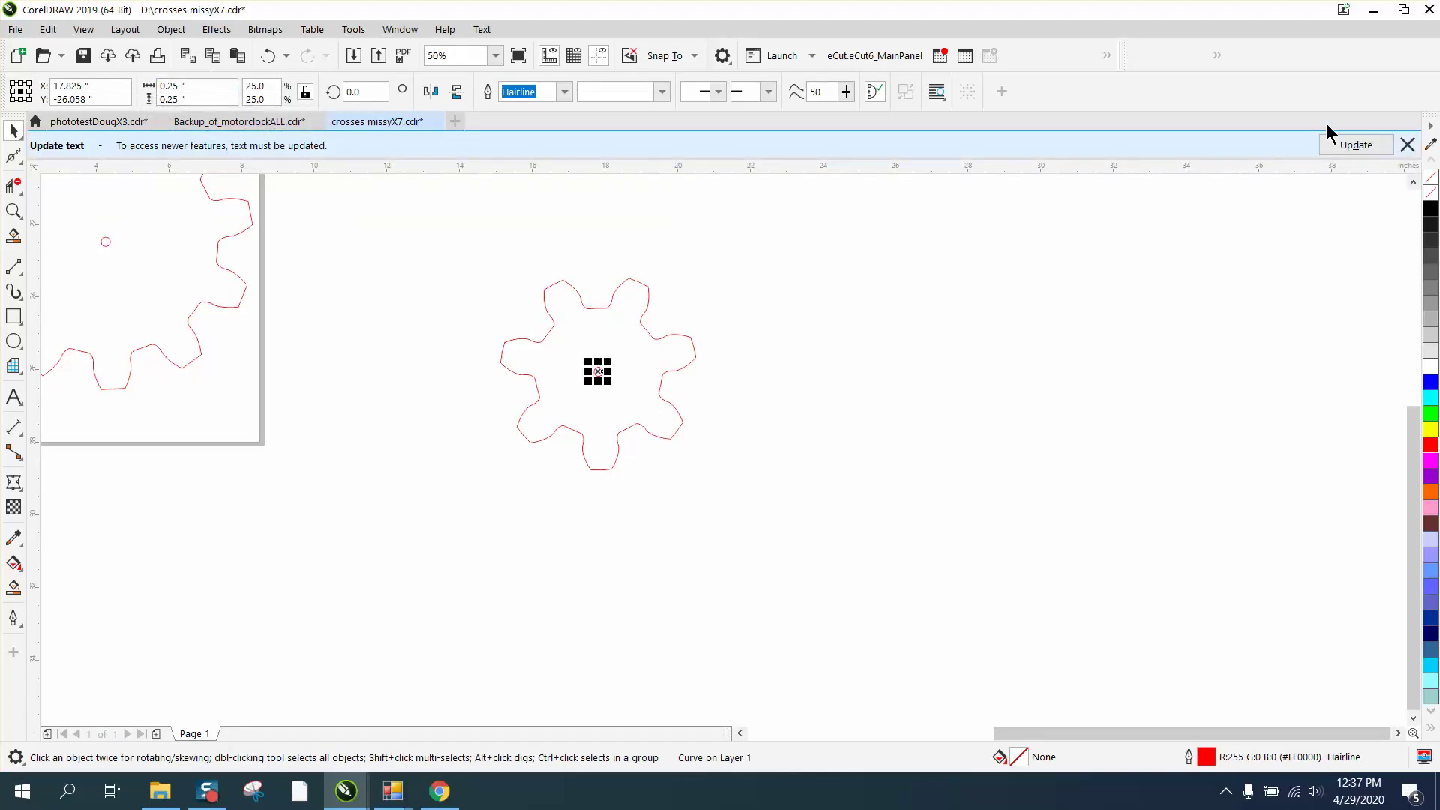
{"action": "left_click", "coordinate": [1408, 145]}
Group the small gear with its center hole, and group the large gear with its hole
{"action": "left_click_drag", "start_coordinate": [480, 222], "coordinate": [833, 524]}
{"action": "key", "text": "ctrl+g"}
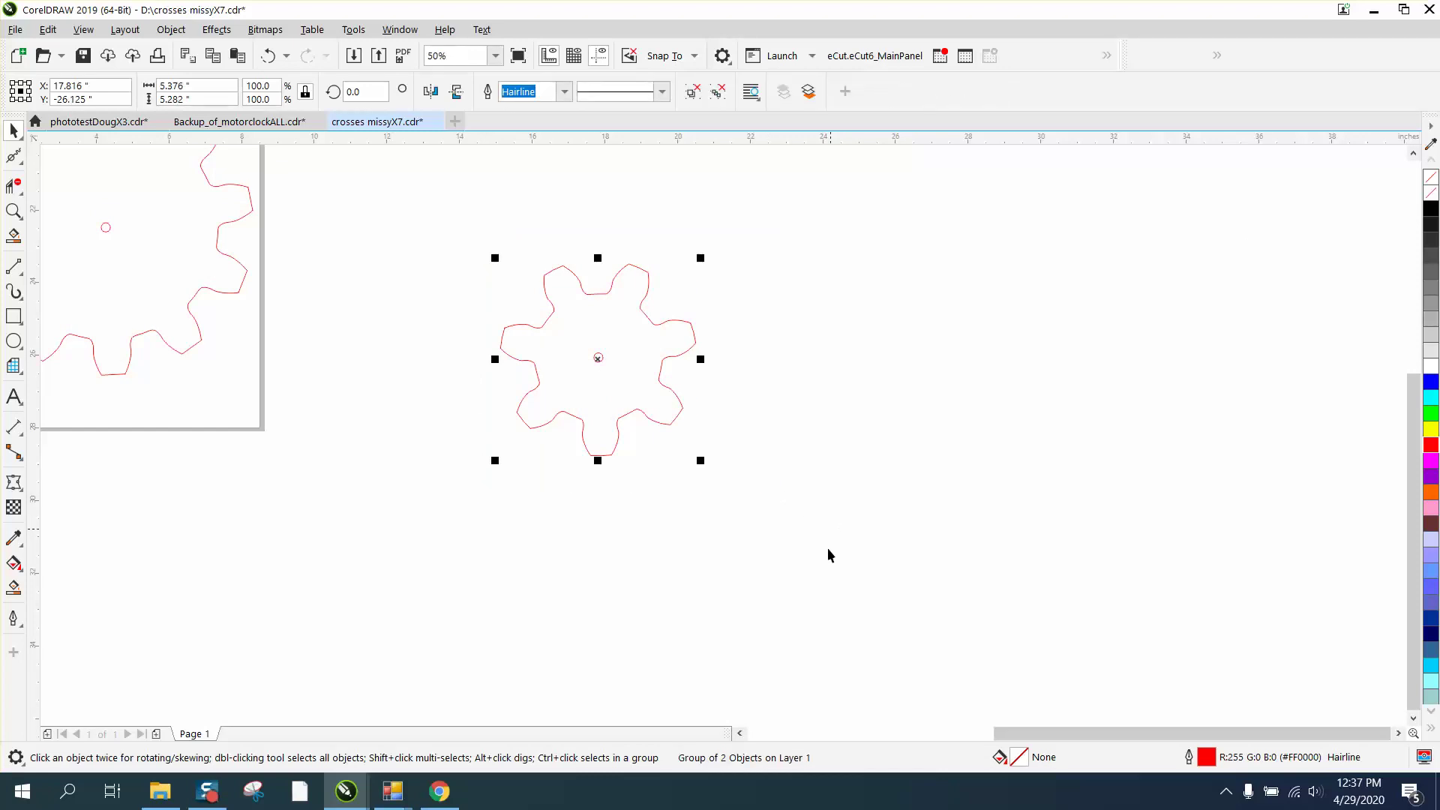
{"action": "scroll", "coordinate": [826, 551], "scroll_direction": "down", "scroll_amount": 2}
{"action": "left_click_drag", "start_coordinate": [383, 302], "coordinate": [646, 515]}
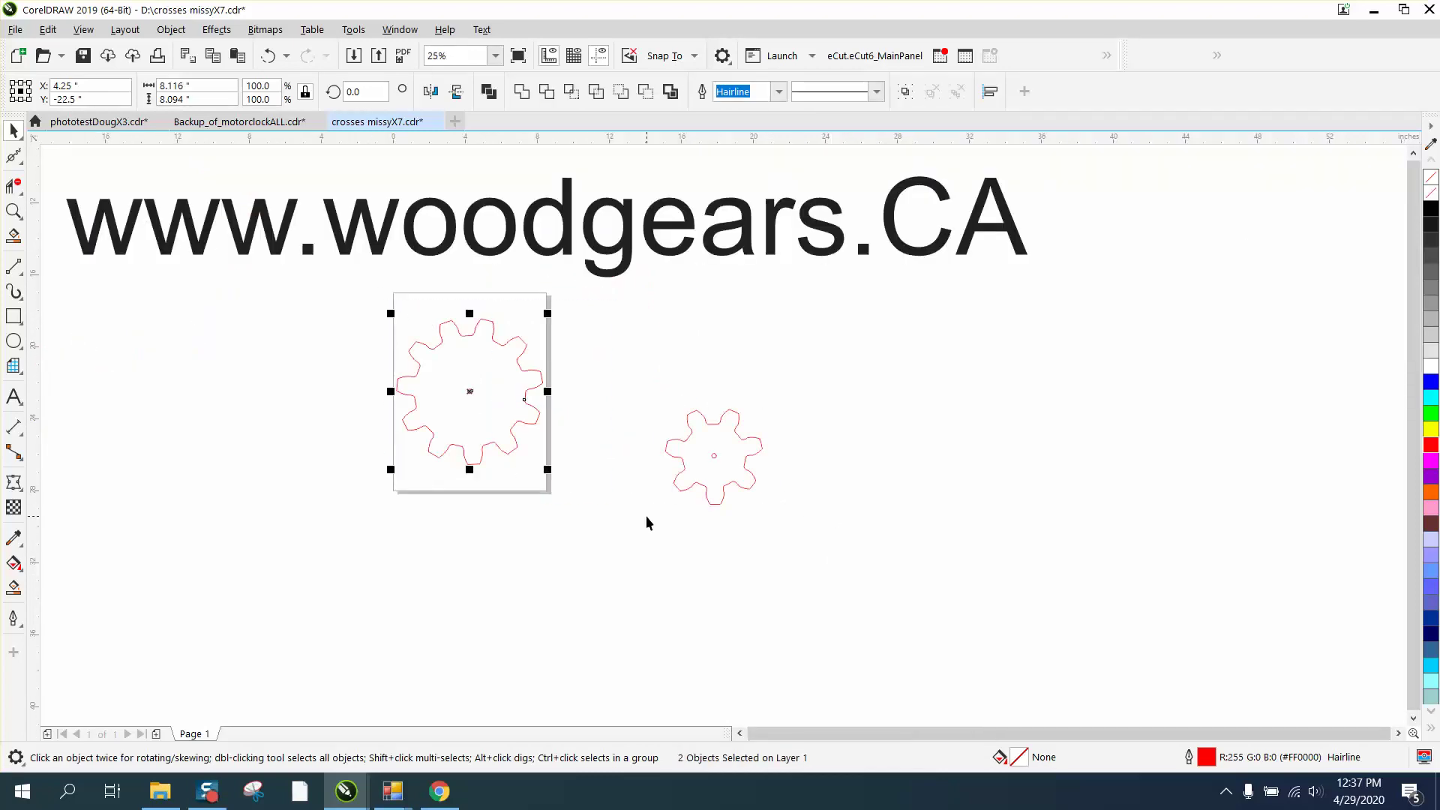
{"action": "key", "text": "ctrl+g"}
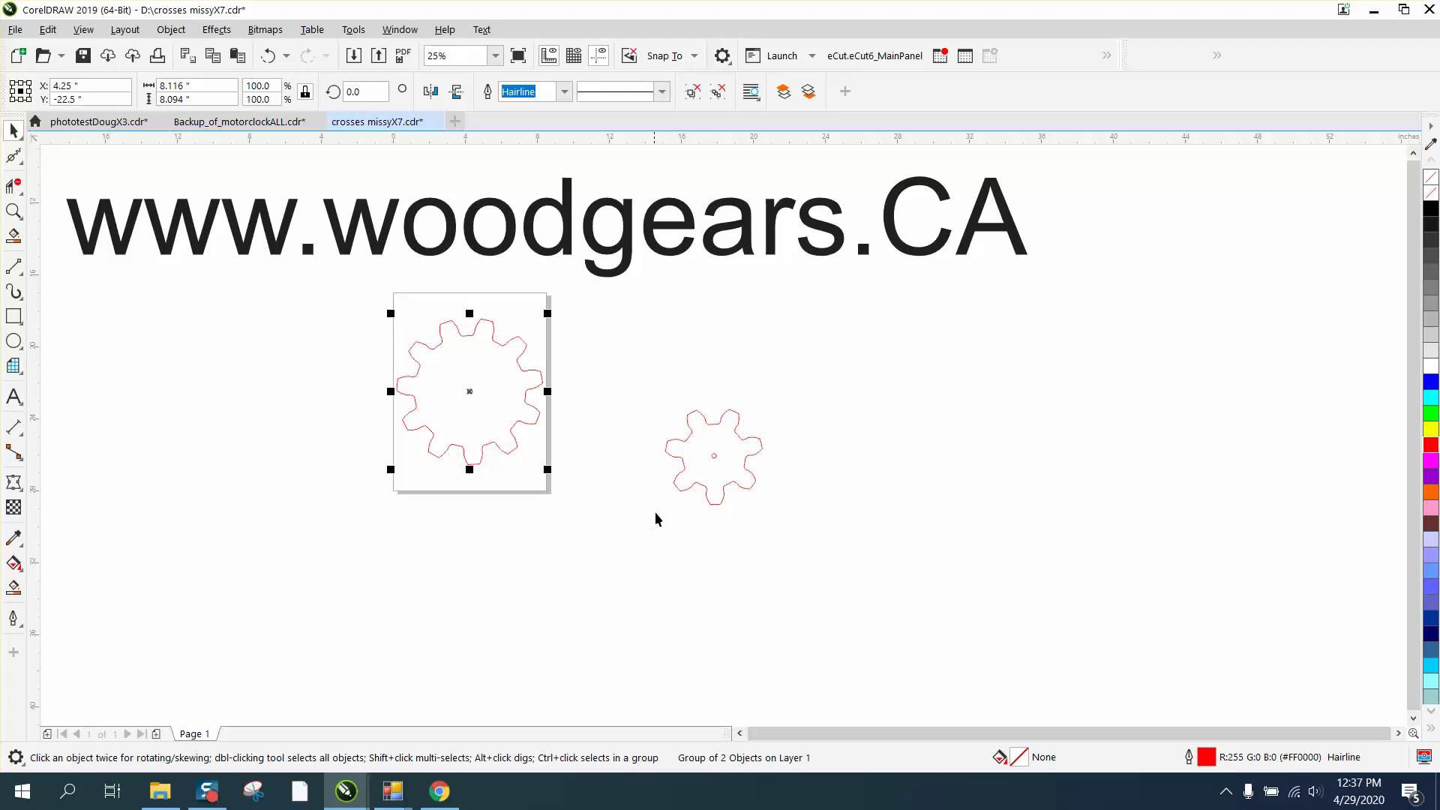
Move the small gear onto the large gear and center it on the page
{"action": "left_click_drag", "start_coordinate": [713, 460], "coordinate": [472, 393]}
{"action": "key", "text": "p"}
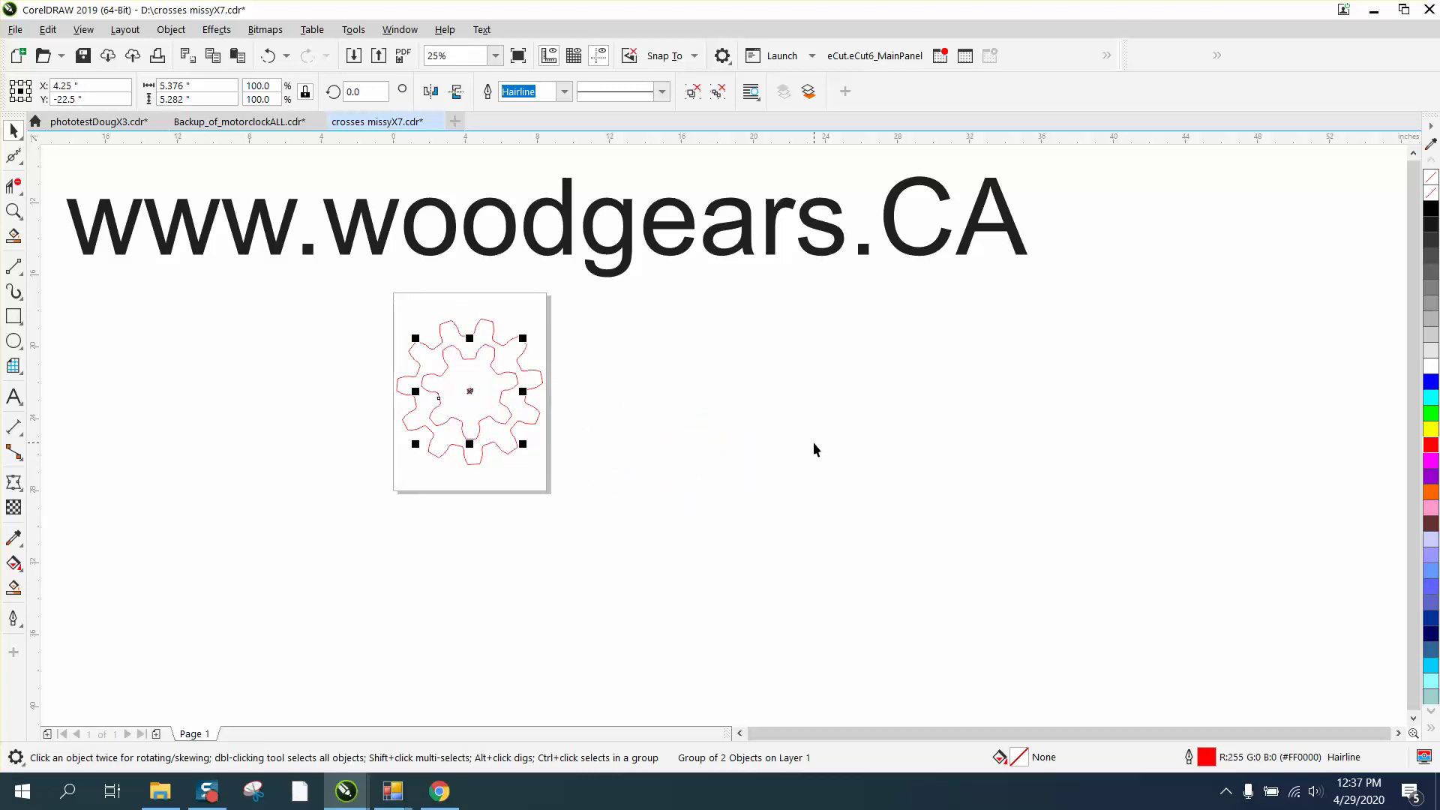
Examine at close range how the center holes of the two stacked gears line up
{"action": "left_click", "coordinate": [13, 210]}
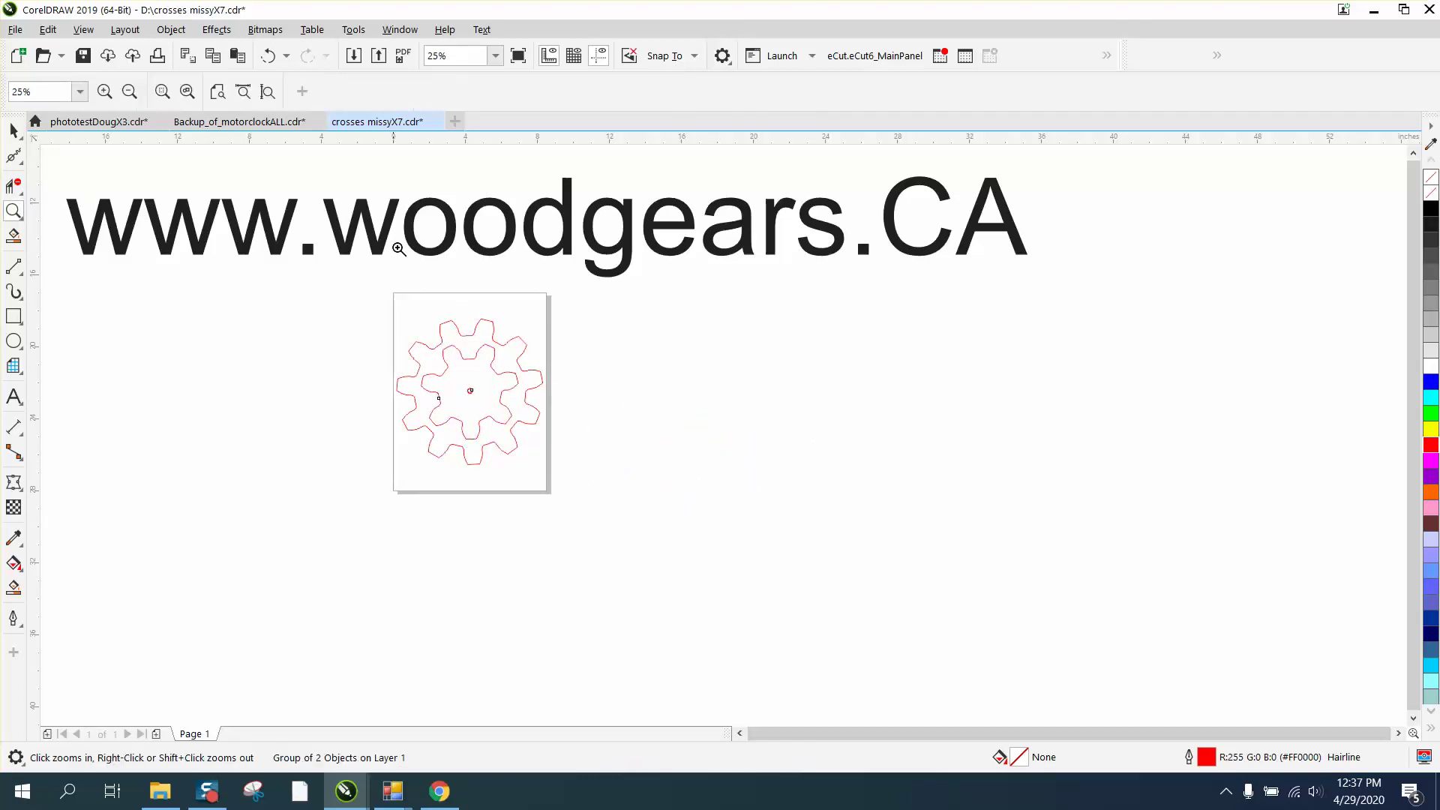
{"action": "left_click", "coordinate": [383, 252]}
{"action": "scroll", "coordinate": [450, 382], "scroll_direction": "down", "scroll_amount": 3}
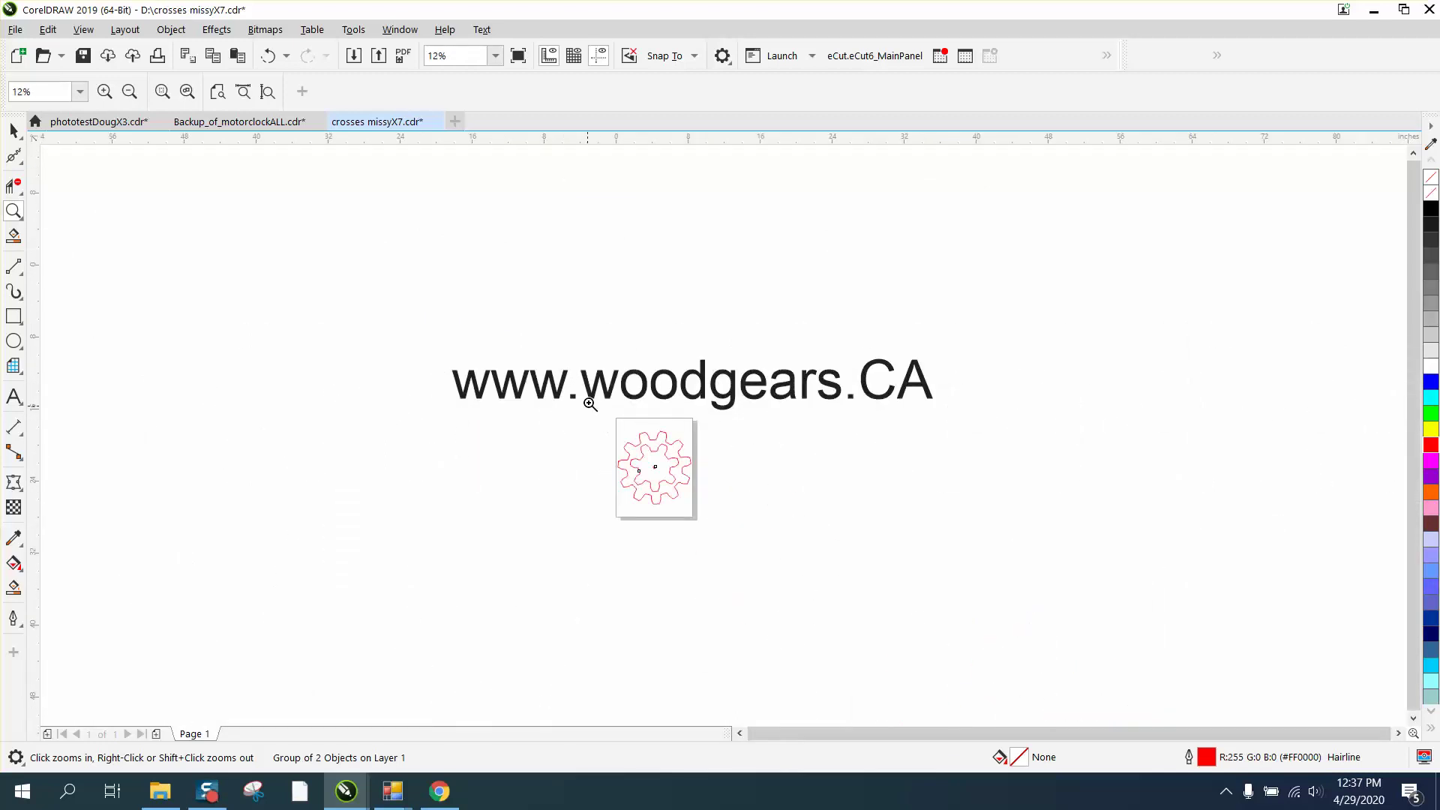
{"action": "left_click_drag", "start_coordinate": [593, 397], "coordinate": [801, 568]}
{"action": "left_click_drag", "start_coordinate": [482, 326], "coordinate": [657, 439]}
{"action": "scroll", "coordinate": [634, 434], "scroll_direction": "down", "scroll_amount": 2}
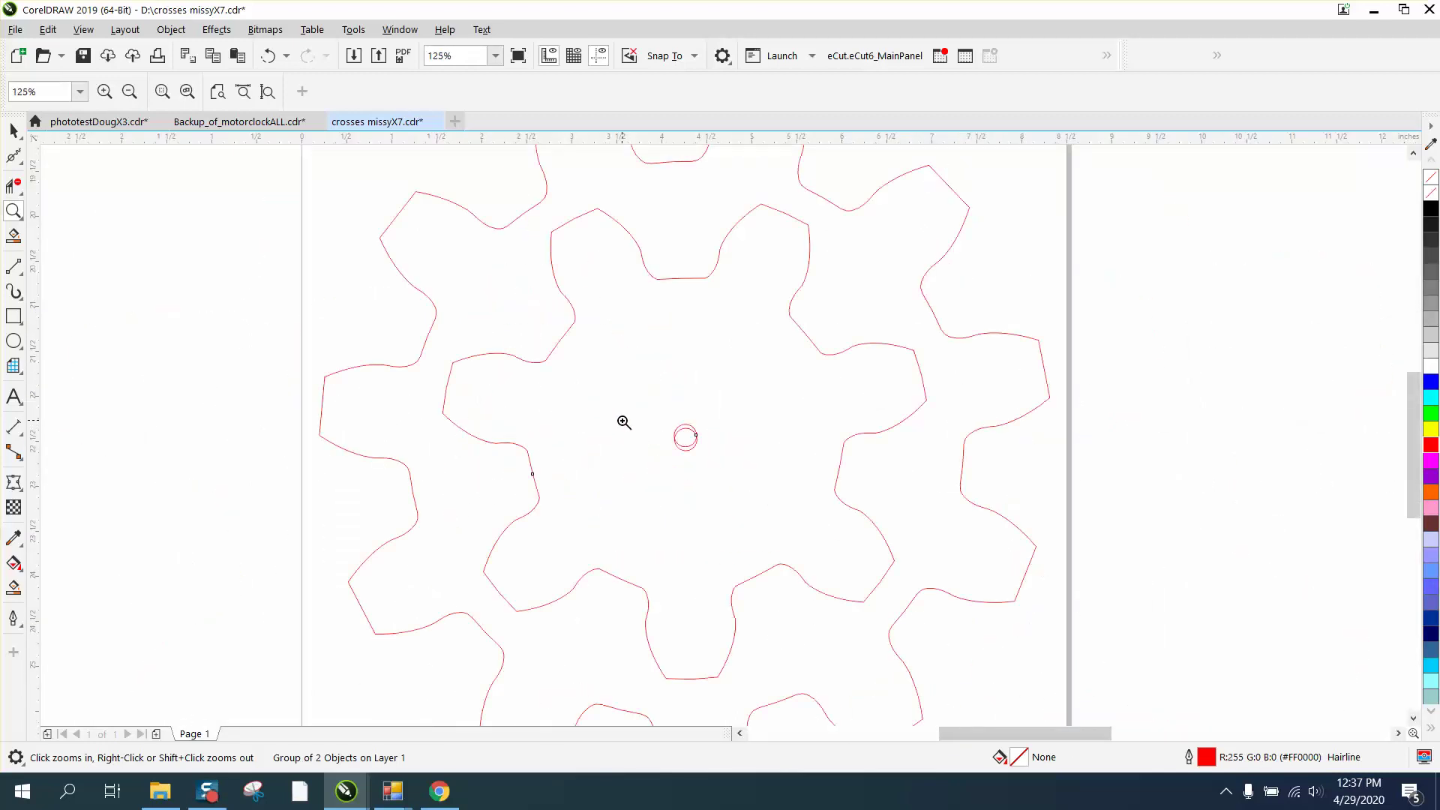
{"action": "left_click", "coordinate": [13, 131]}
{"action": "left_click", "coordinate": [705, 337]}
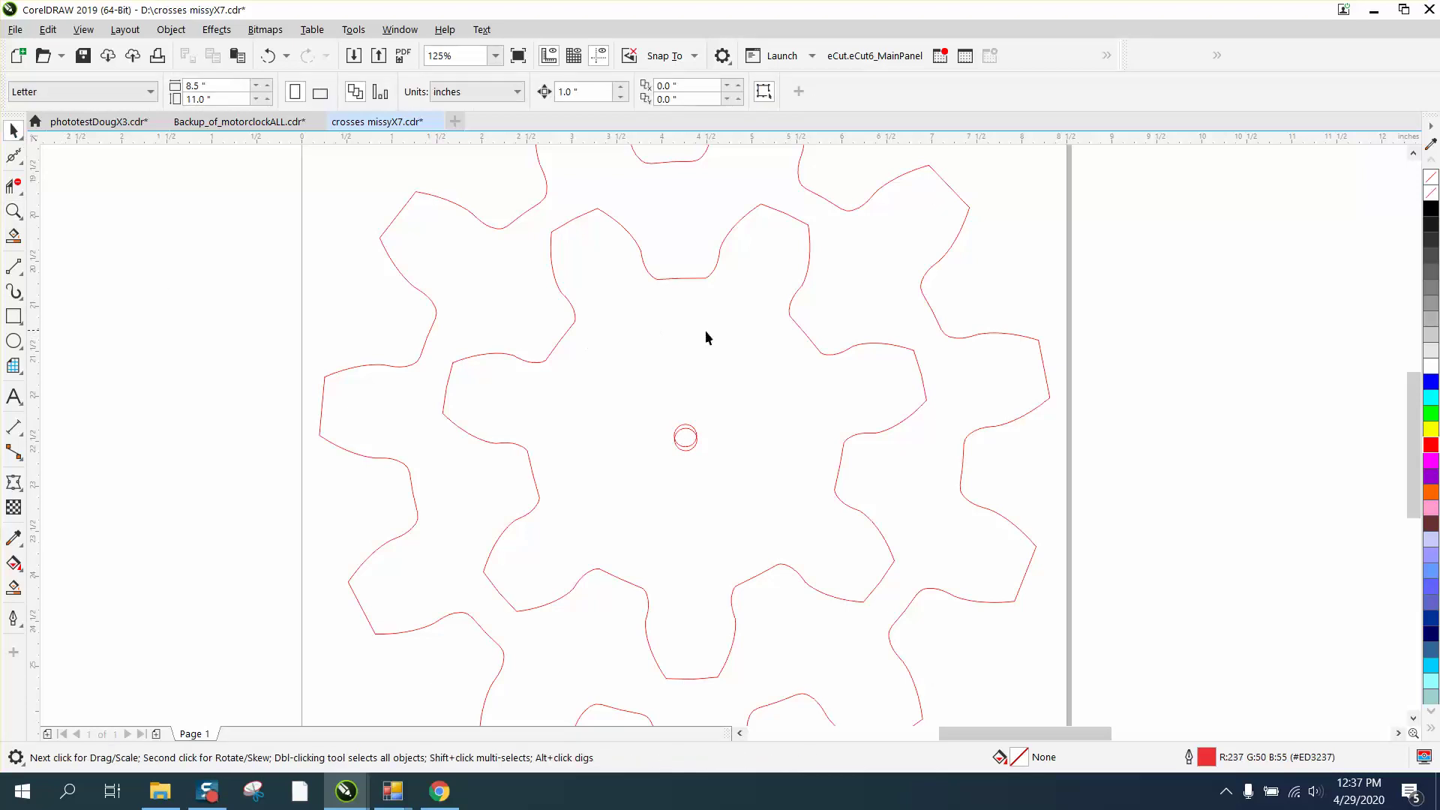
{"action": "left_click", "coordinate": [803, 334]}
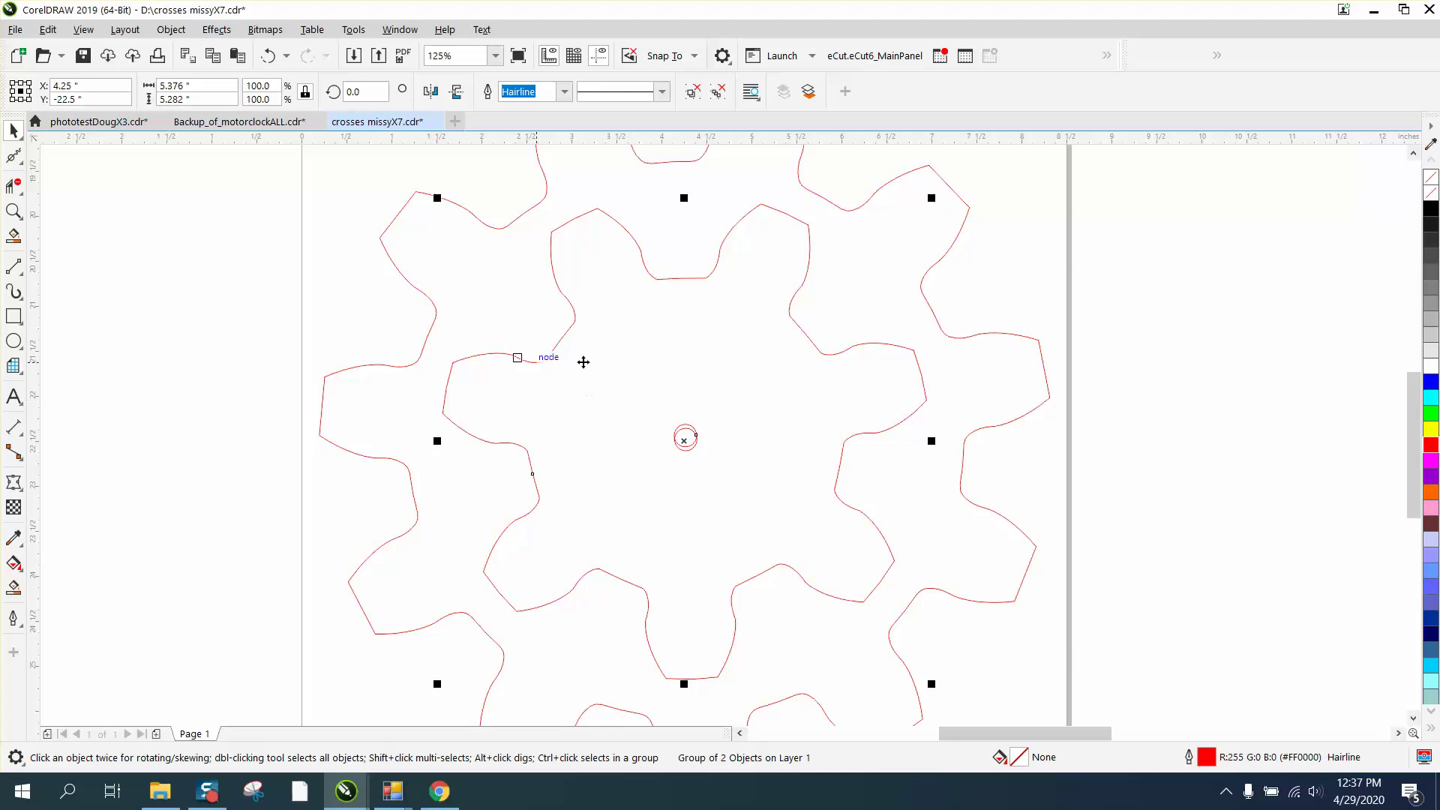
{"action": "left_click", "coordinate": [14, 212]}
{"action": "left_click_drag", "start_coordinate": [494, 361], "coordinate": [1093, 639]}
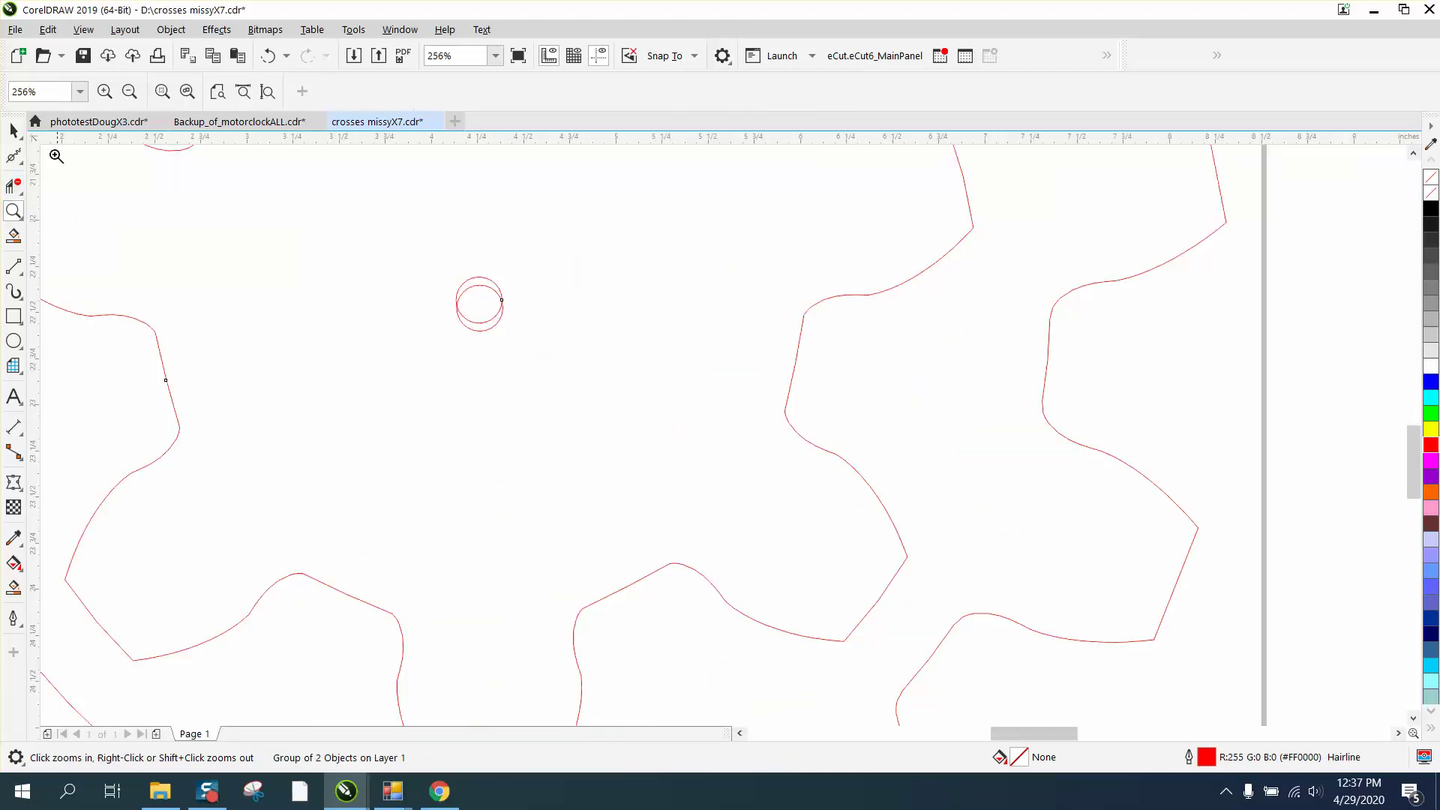
{"action": "left_click", "coordinate": [16, 132]}
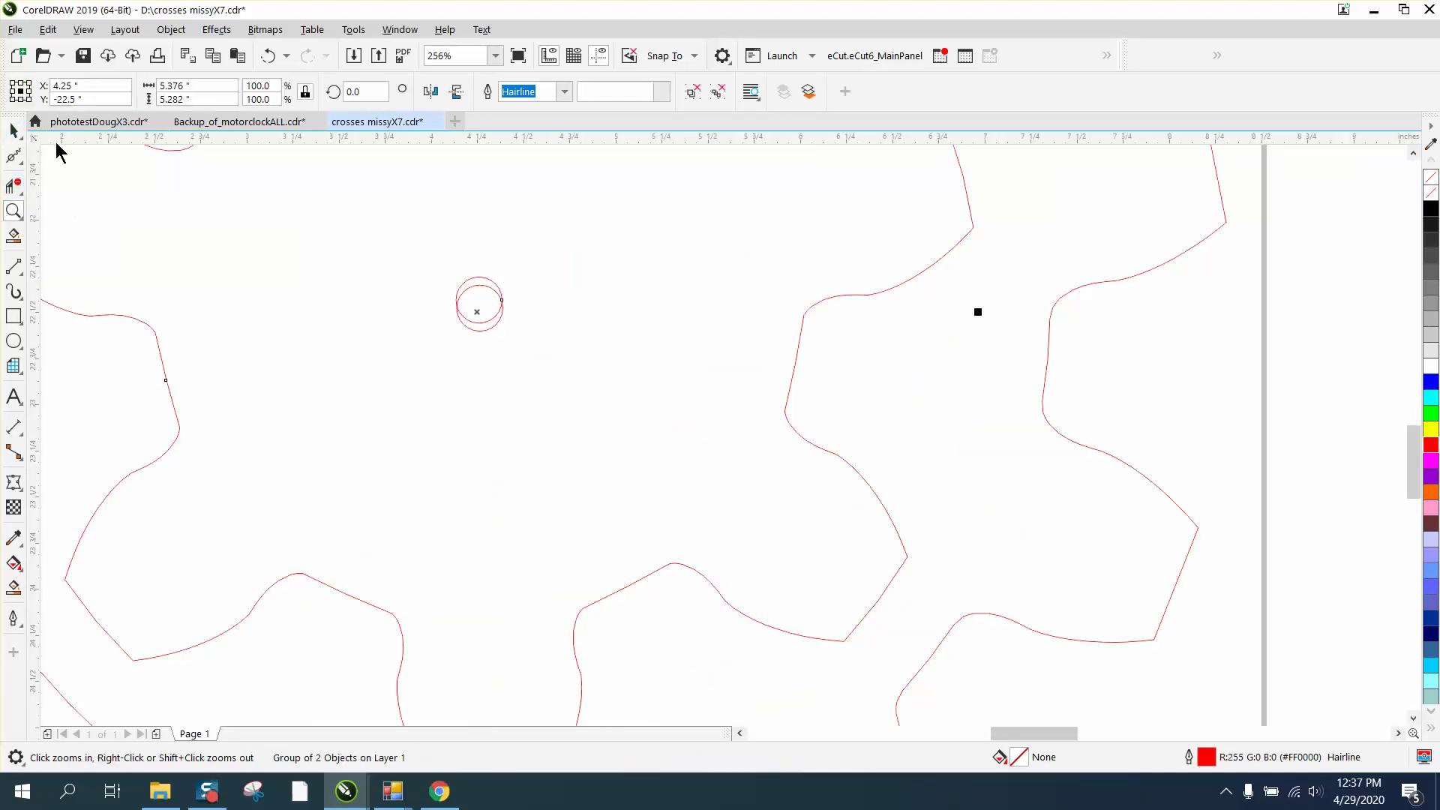
With nothing selected, set the nudge distance to 0.001 inch
{"action": "left_click", "coordinate": [1273, 317]}
{"action": "type", "text": "."}
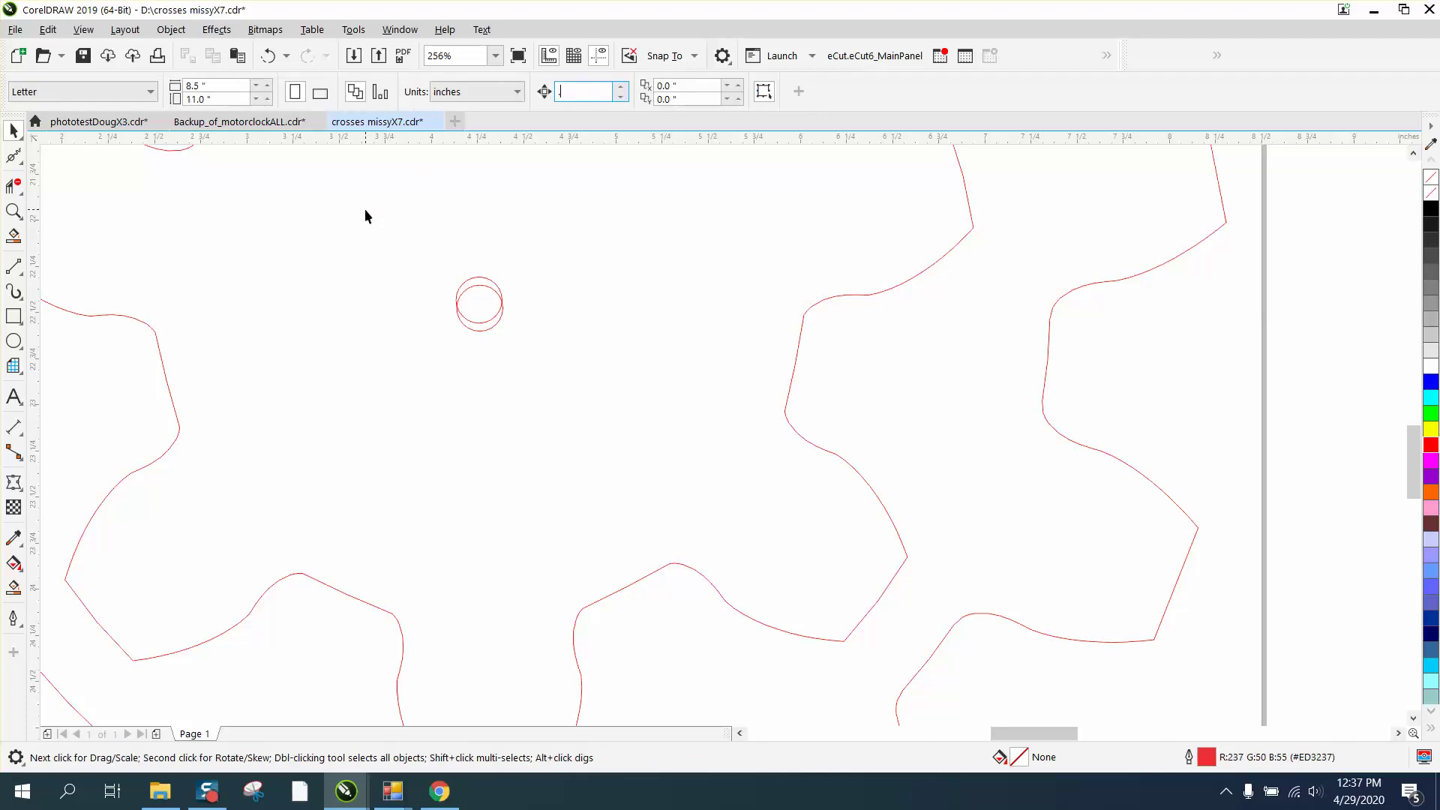
{"action": "type", "text": "001"}
Nudge the small gear down about 0.039 inch and slightly right until its center hole coincides with the large gear's hole
{"action": "left_click", "coordinate": [503, 291]}
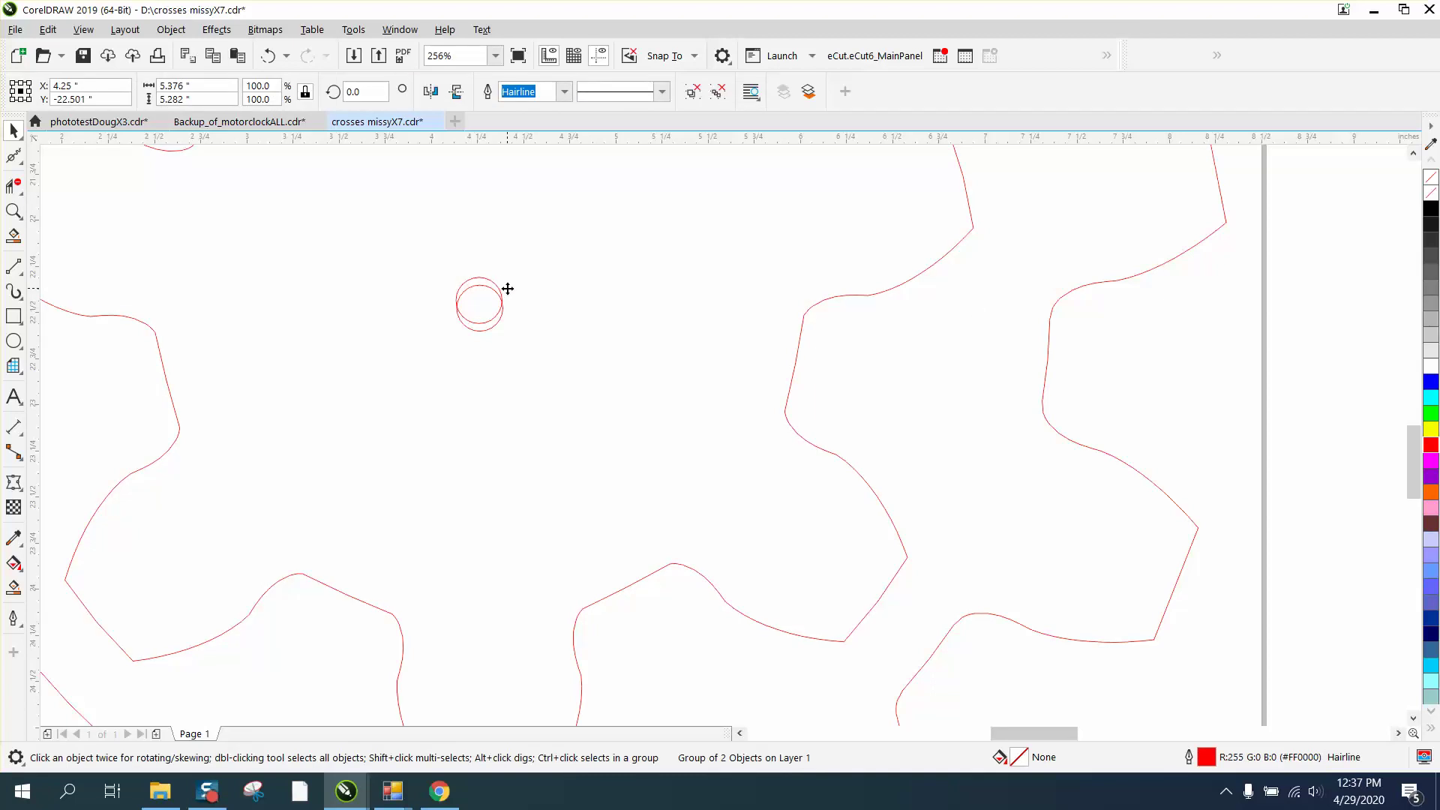
{"action": "key", "text": "Down"}
{"action": "key", "text": "Down"}
{"action": "key", "text": "Down"}
{"action": "key", "text": "Down"}
{"action": "key", "text": "Down"}
{"action": "key", "text": "Down"}
{"action": "key", "text": "Down"}
{"action": "key", "text": "Down"}
{"action": "key", "text": "Down"}
{"action": "key", "text": "Down"}
{"action": "key", "text": "Down"}
{"action": "key", "text": "Down"}
{"action": "key", "text": "Down"}
{"action": "key", "text": "Down"}
{"action": "key", "text": "Down"}
{"action": "key", "text": "Down"}
{"action": "key", "text": "Down"}
{"action": "key", "text": "Down"}
{"action": "key", "text": "Down"}
{"action": "key", "text": "Down"}
{"action": "key", "text": "Down"}
{"action": "key", "text": "Down"}
{"action": "key", "text": "Down"}
{"action": "key", "text": "Down"}
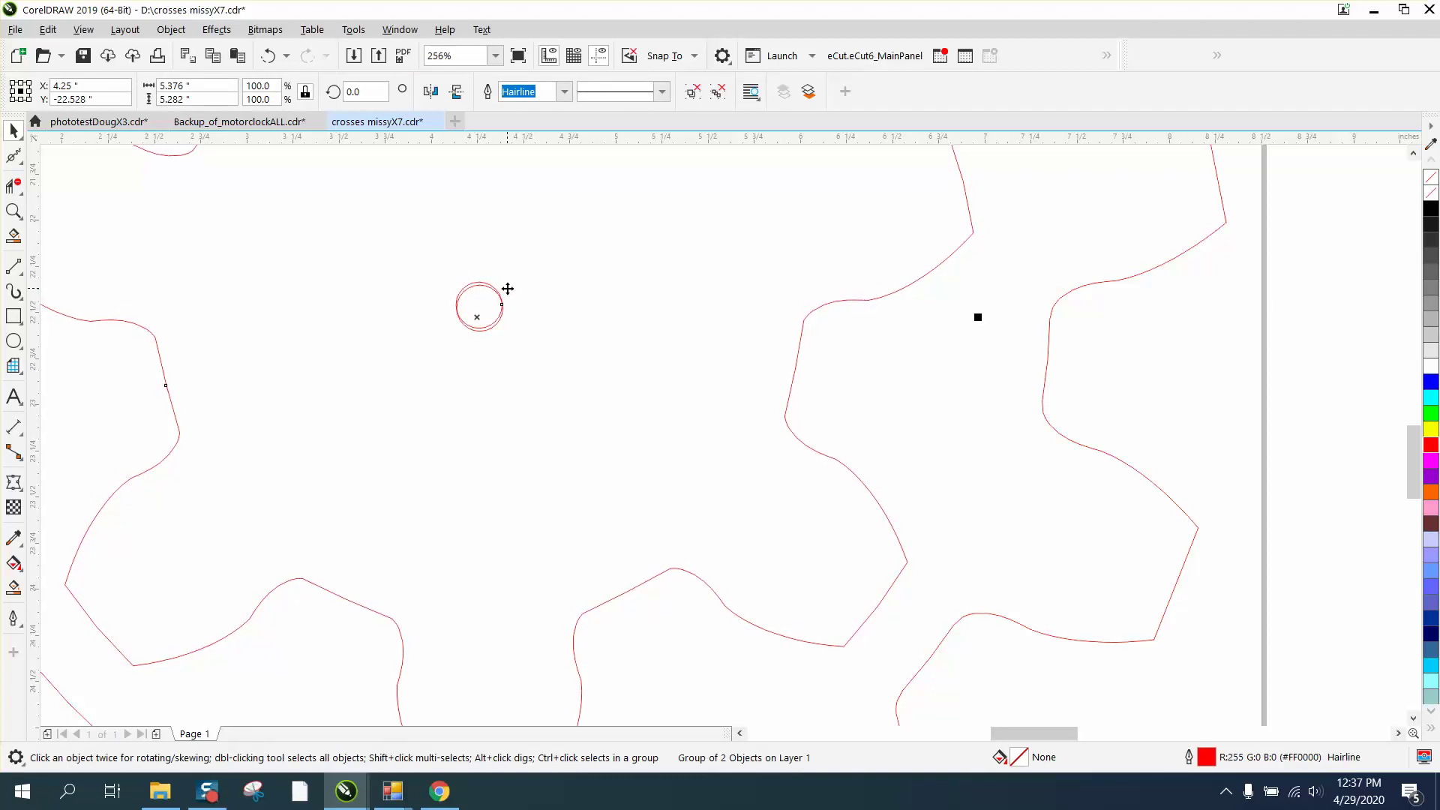
{"action": "key", "text": "Down"}
{"action": "key", "text": "Down"}
{"action": "key", "text": "Down"}
{"action": "key", "text": "Down"}
{"action": "key", "text": "Down"}
{"action": "key", "text": "Down"}
{"action": "key", "text": "Down"}
{"action": "key", "text": "Down"}
{"action": "key", "text": "Down"}
{"action": "key", "text": "Down"}
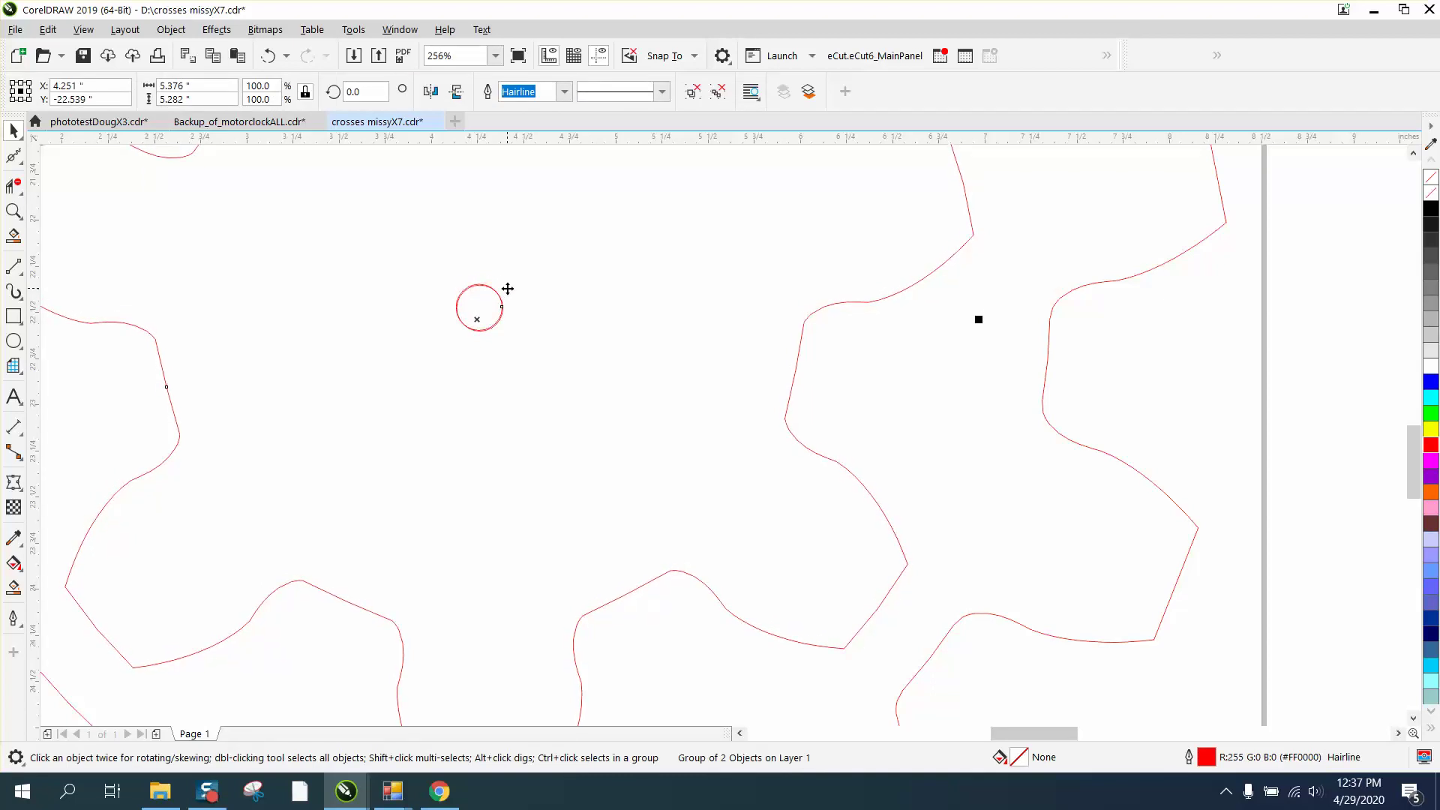
{"action": "left_click", "coordinate": [1282, 470]}
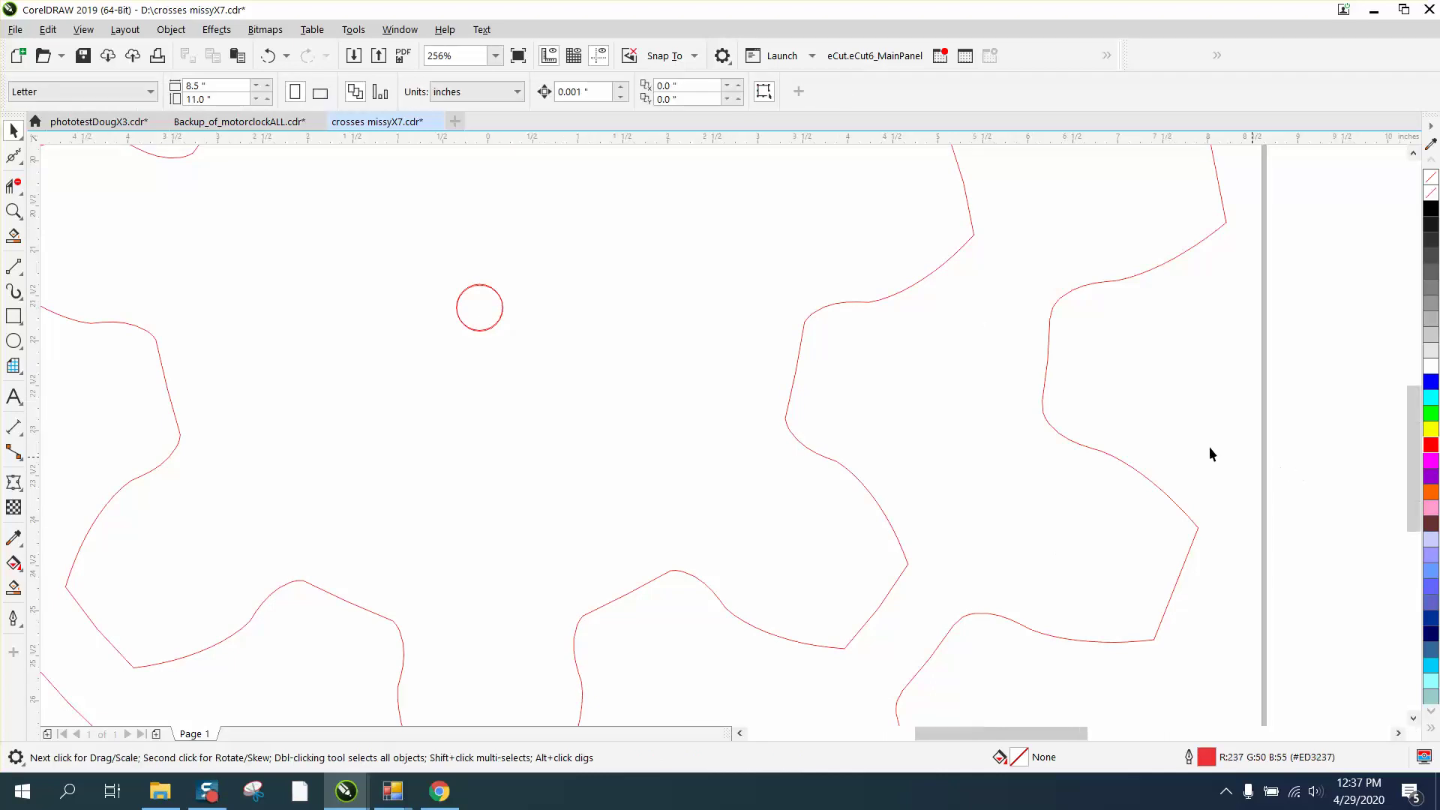
Set the nudge distance to 6.048 inches and nudge the small gear once to the right of the large gear
{"action": "scroll", "coordinate": [1209, 447], "scroll_direction": "down", "scroll_amount": 4}
{"action": "double_click", "coordinate": [581, 91]}
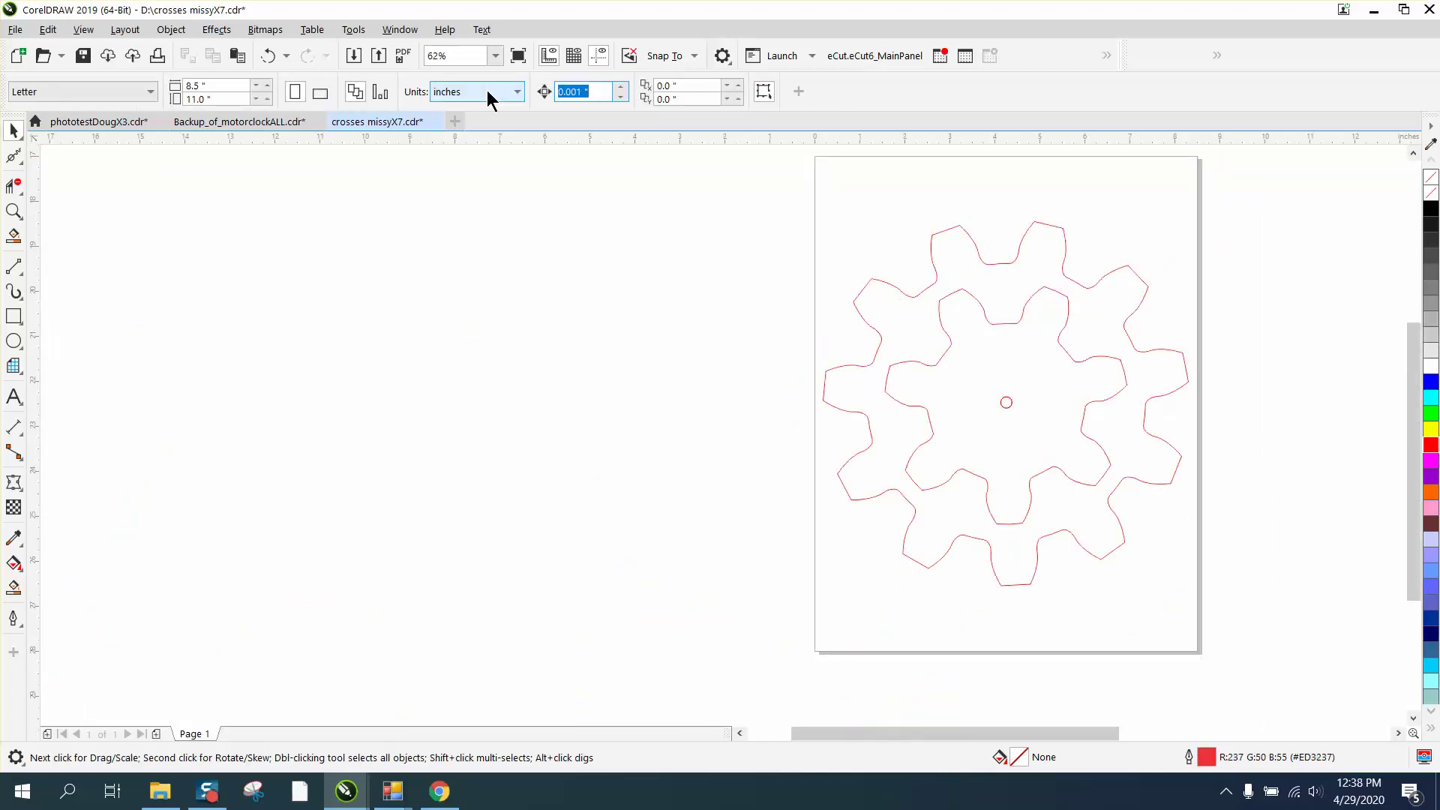
{"action": "type", "text": "6.048"}
{"action": "left_click", "coordinate": [1041, 352]}
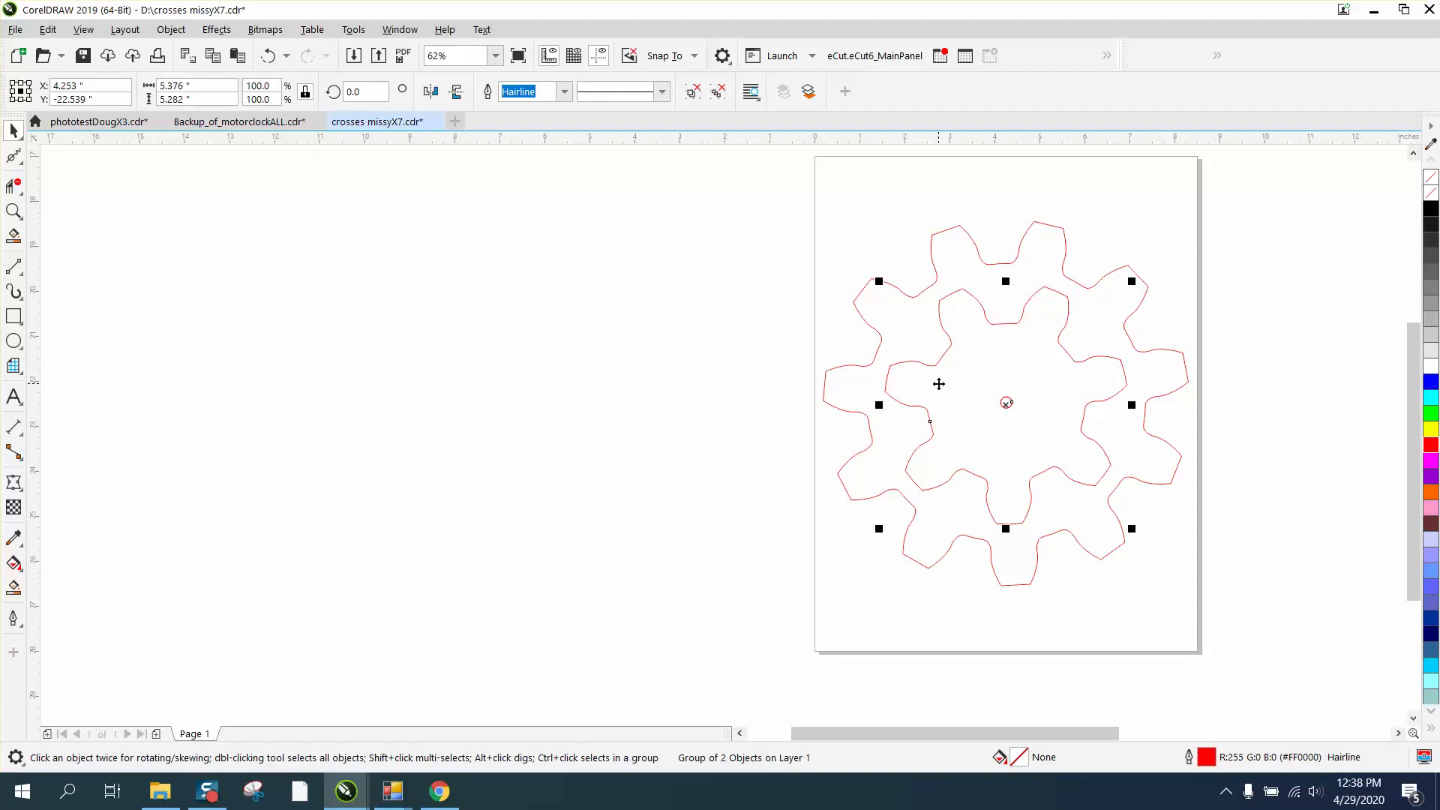
{"action": "key", "text": "Right"}
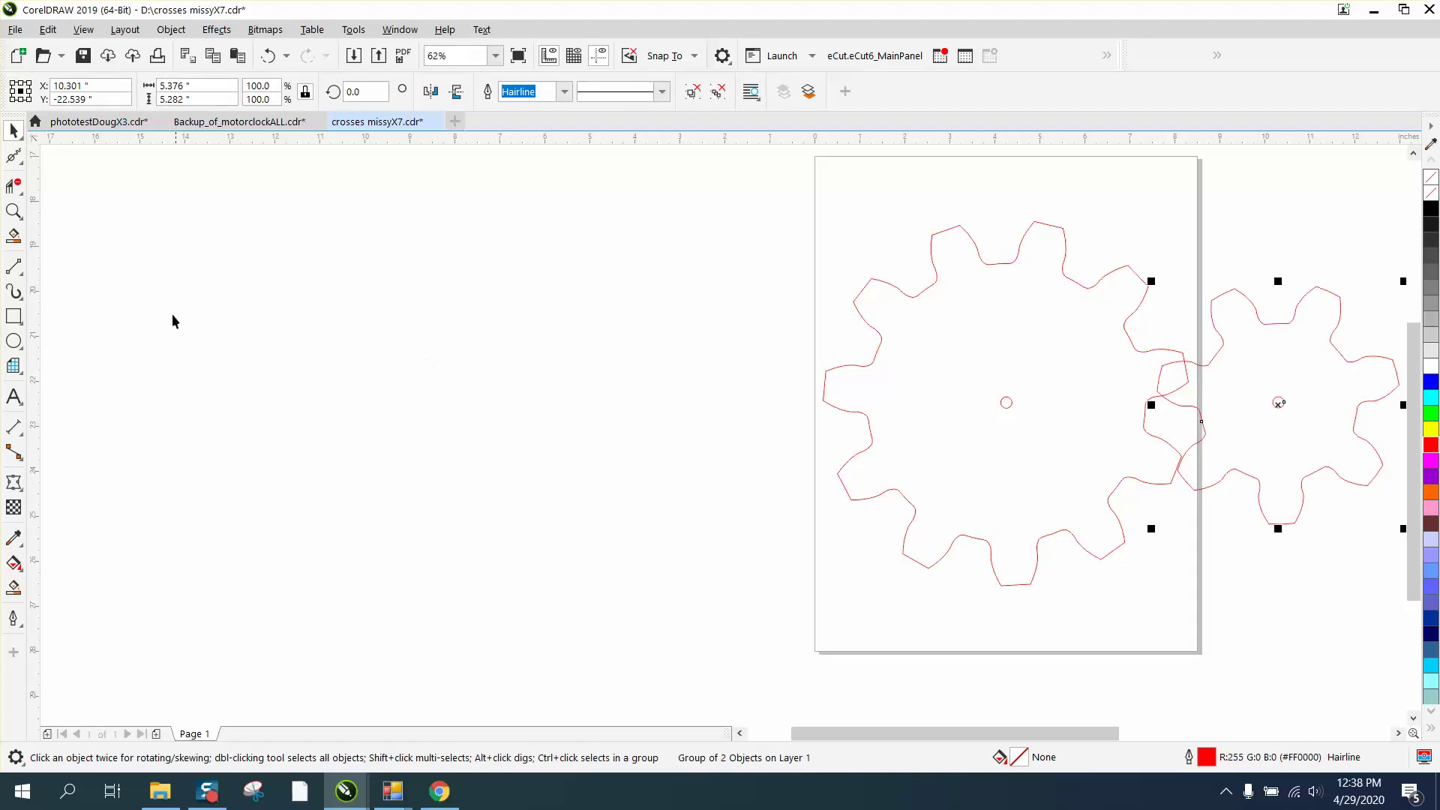
{"action": "left_click", "coordinate": [13, 211]}
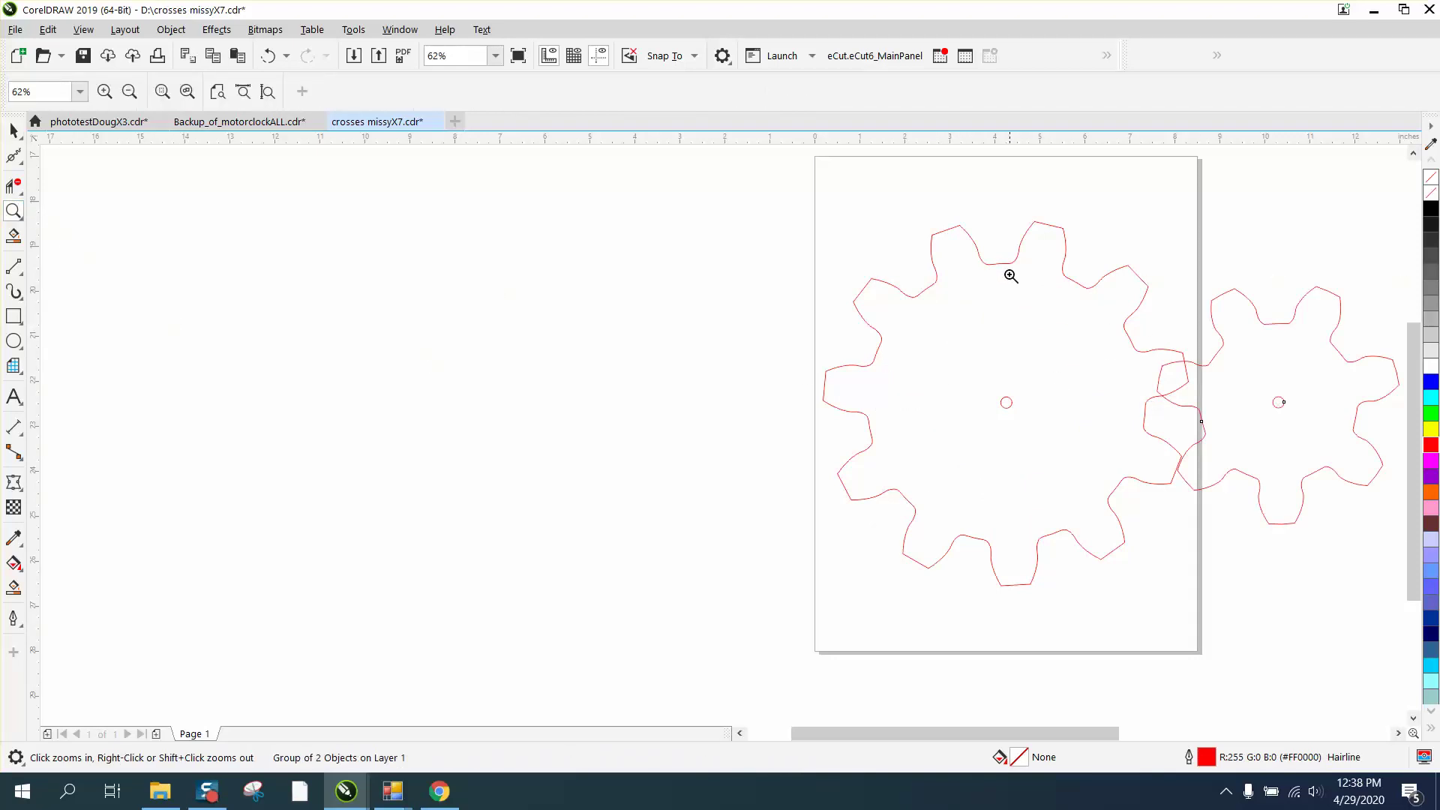
{"action": "left_click_drag", "start_coordinate": [1029, 222], "coordinate": [1205, 617]}
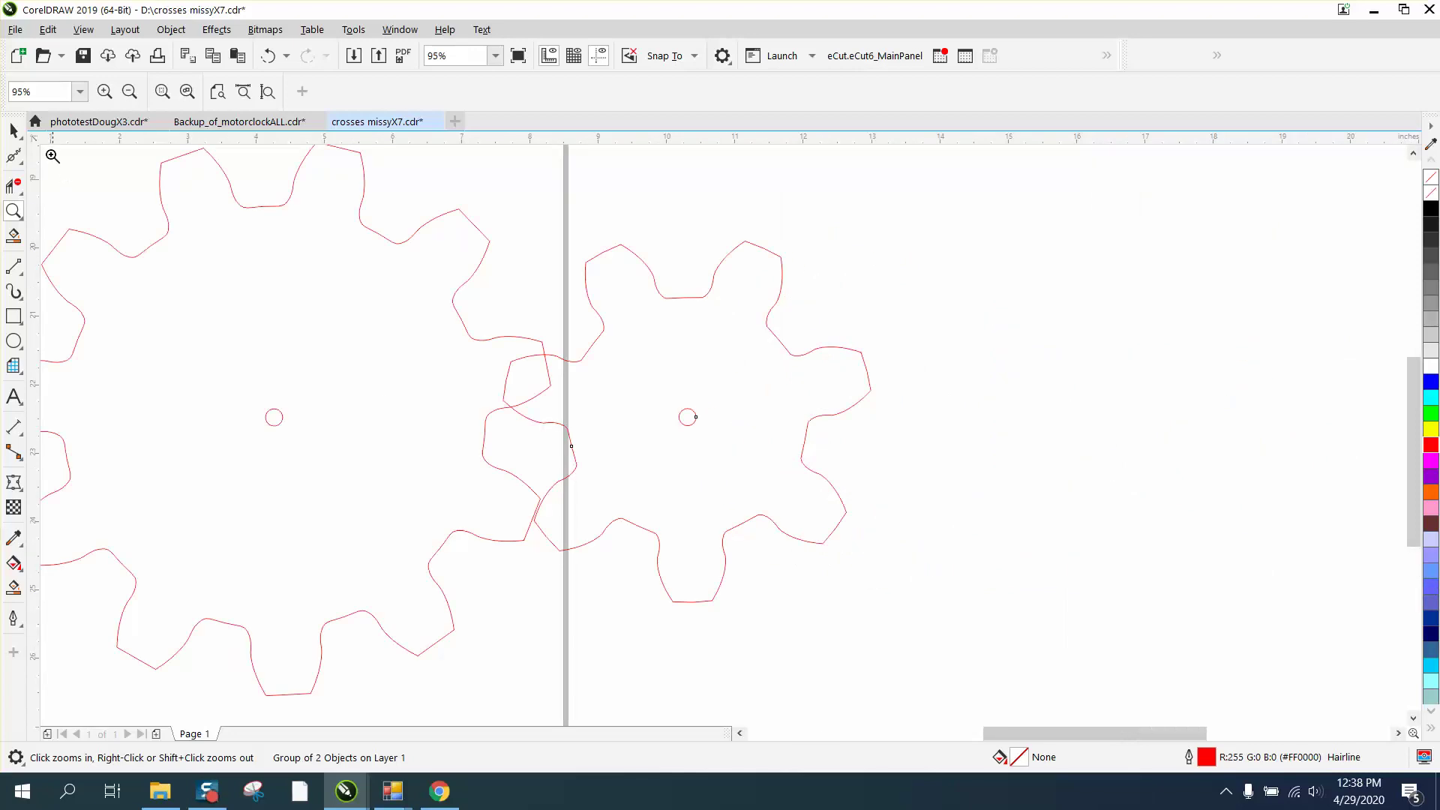
Rotate the small gear about 12° and the large gear about 4.8° counterclockwise so that their teeth mesh
{"action": "left_click", "coordinate": [14, 131]}
{"action": "left_click", "coordinate": [687, 417]}
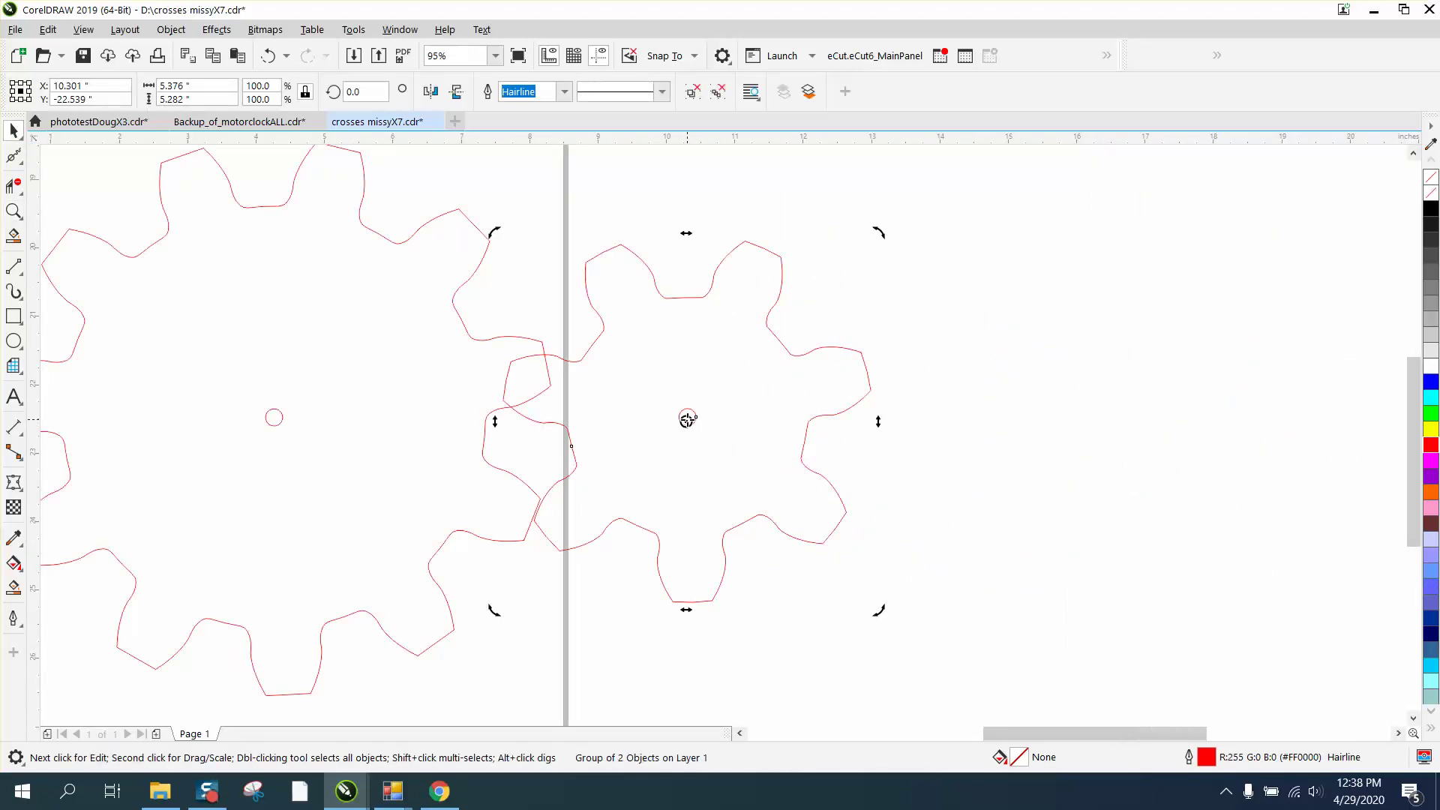
{"action": "mouse_move", "coordinate": [879, 228]}
{"action": "left_mouse_down"}
{"action": "mouse_move", "coordinate": [807, 200]}
{"action": "mouse_move", "coordinate": [890, 248]}
{"action": "left_mouse_up"}
{"action": "left_click", "coordinate": [423, 304]}
{"action": "left_click", "coordinate": [422, 303]}
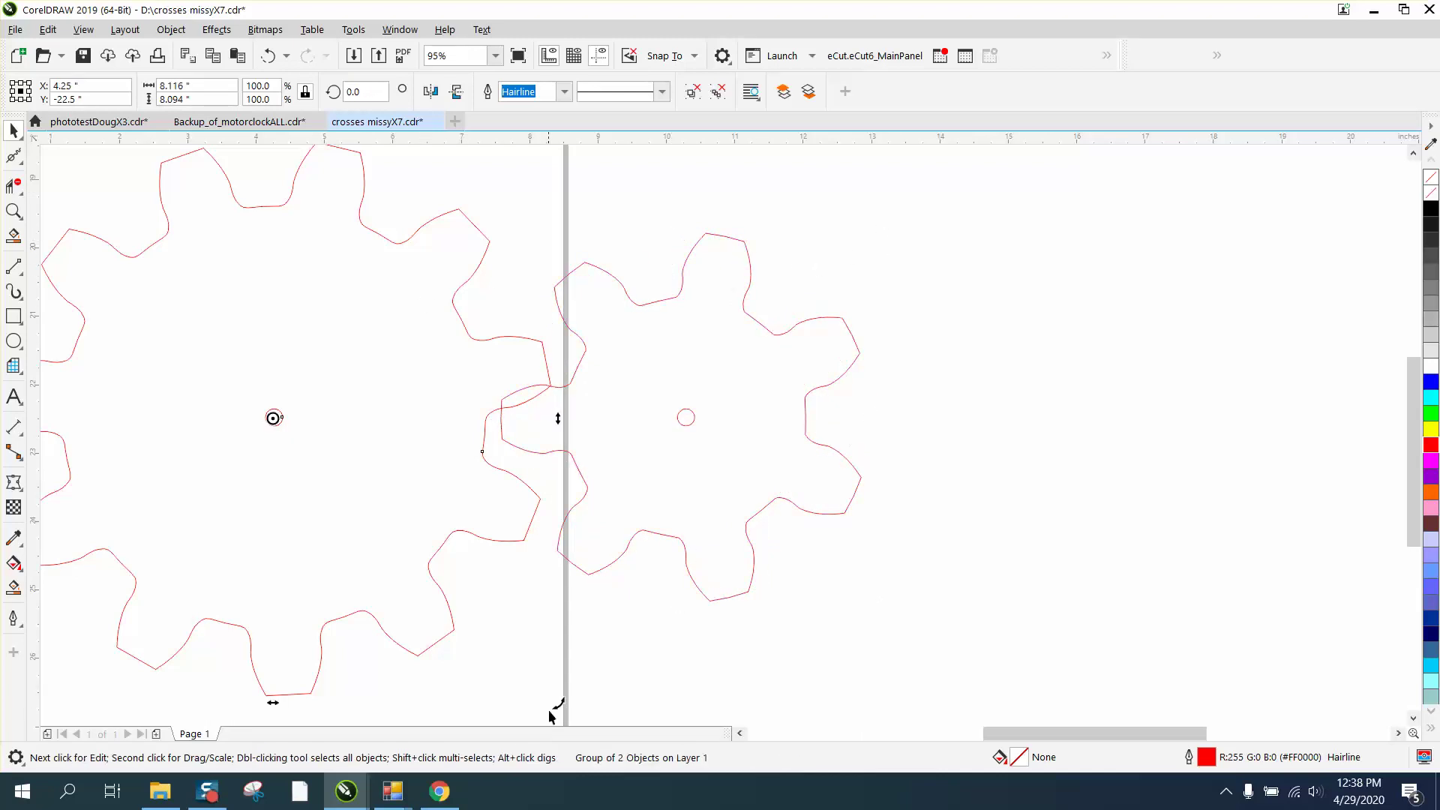
{"action": "left_click_drag", "start_coordinate": [556, 701], "coordinate": [589, 677]}
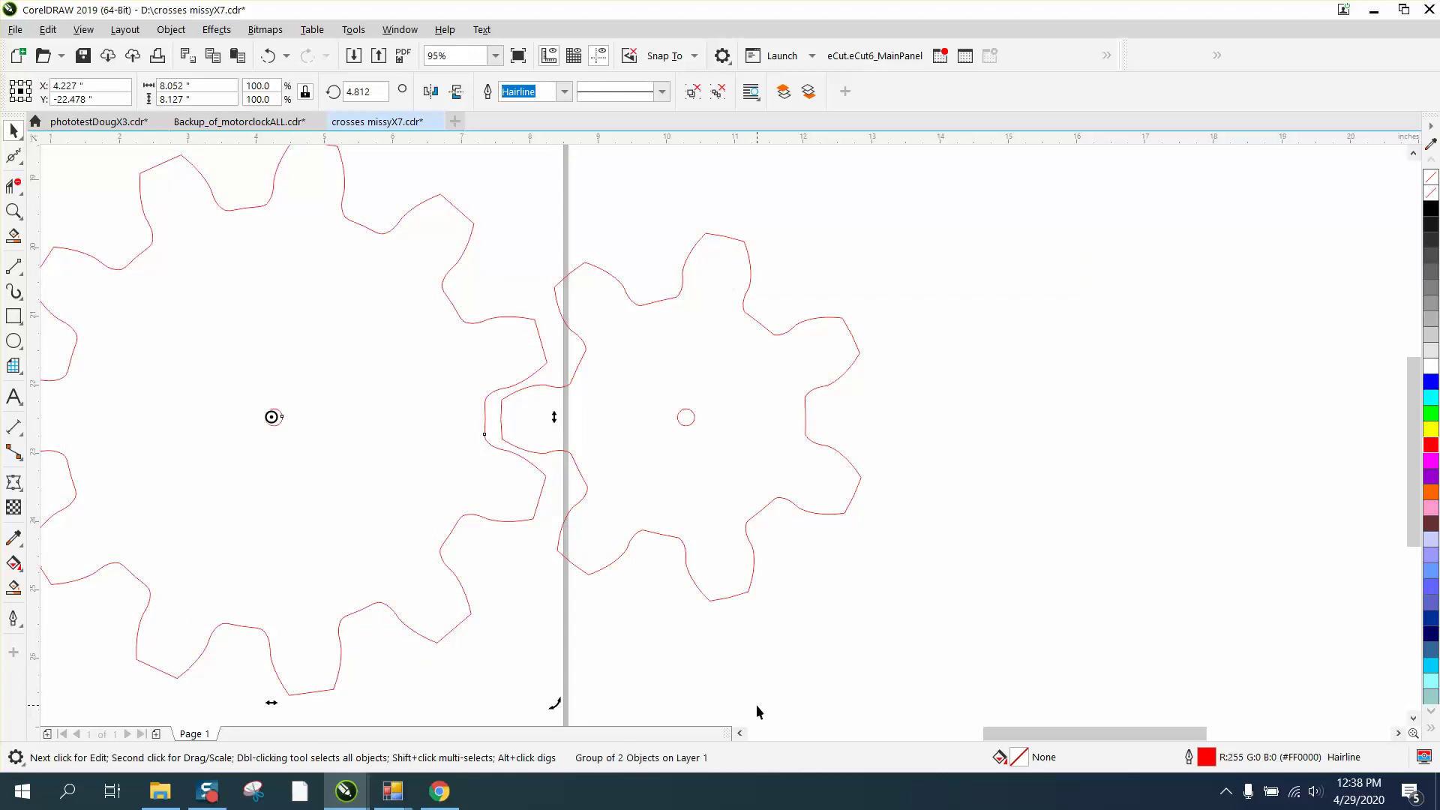
Show Gear 1 beside Gear 2 in Gear Template Generator, compare how their teeth mesh, and return to CorelDRAW
{"action": "left_click", "coordinate": [393, 793]}
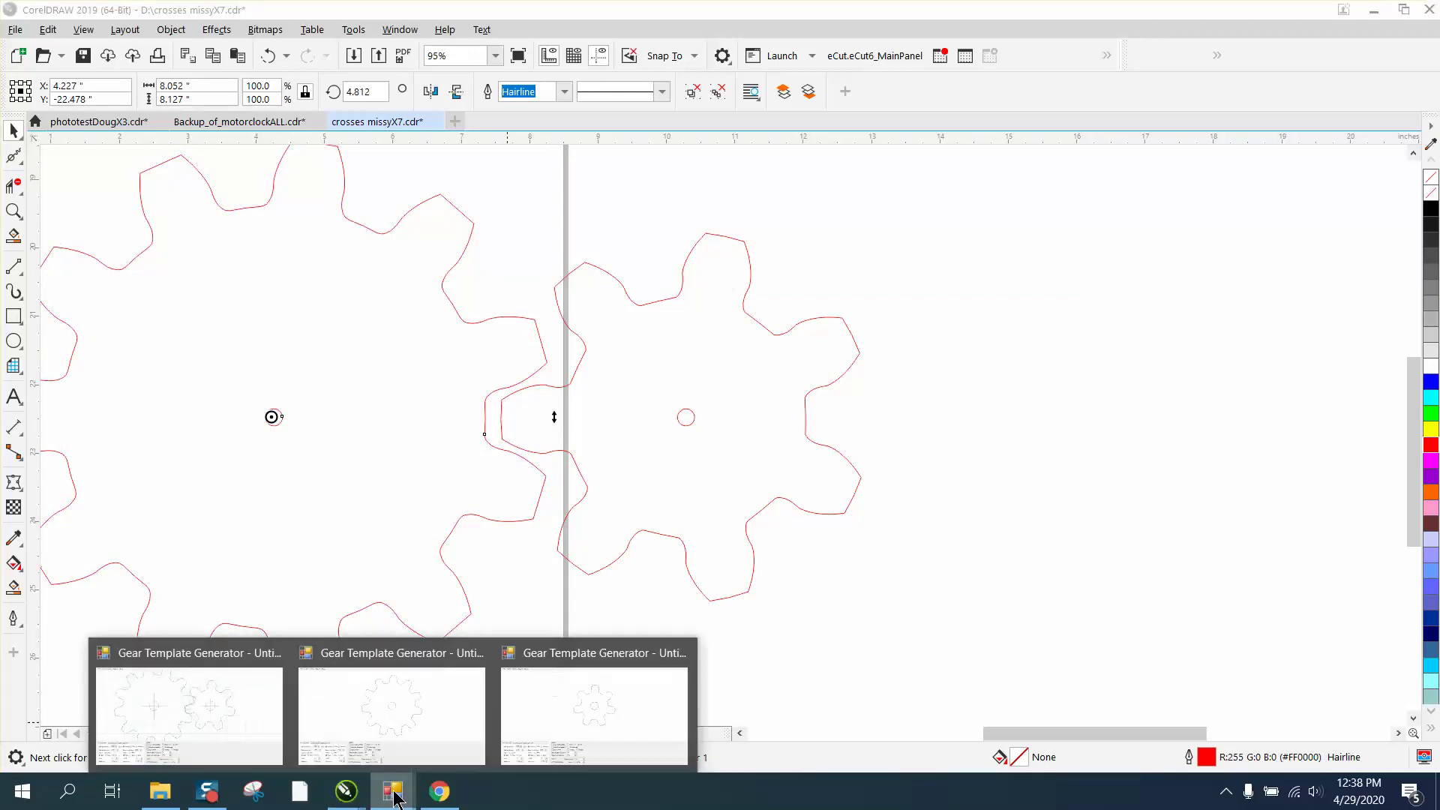
{"action": "left_click", "coordinate": [571, 727]}
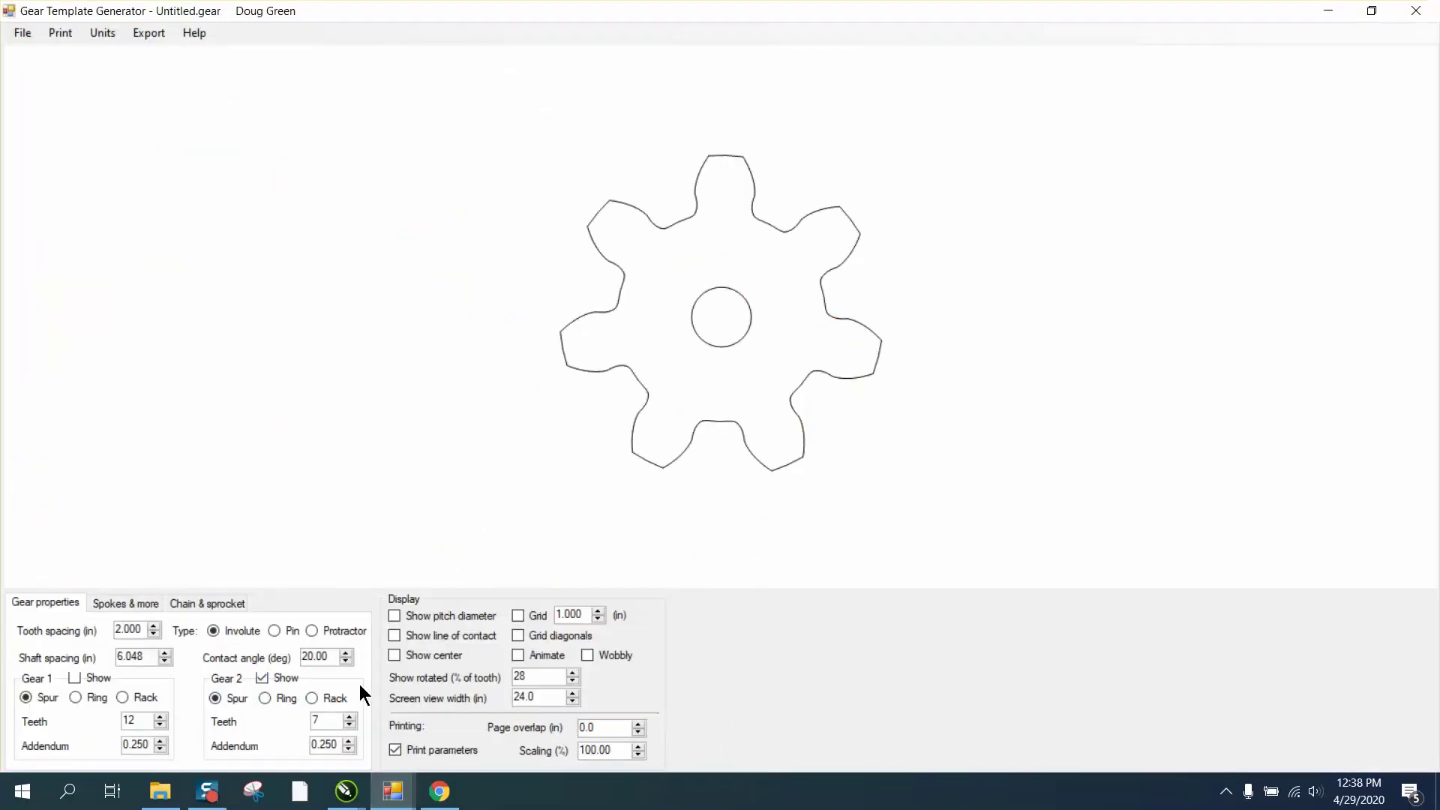
{"action": "left_click", "coordinate": [75, 677]}
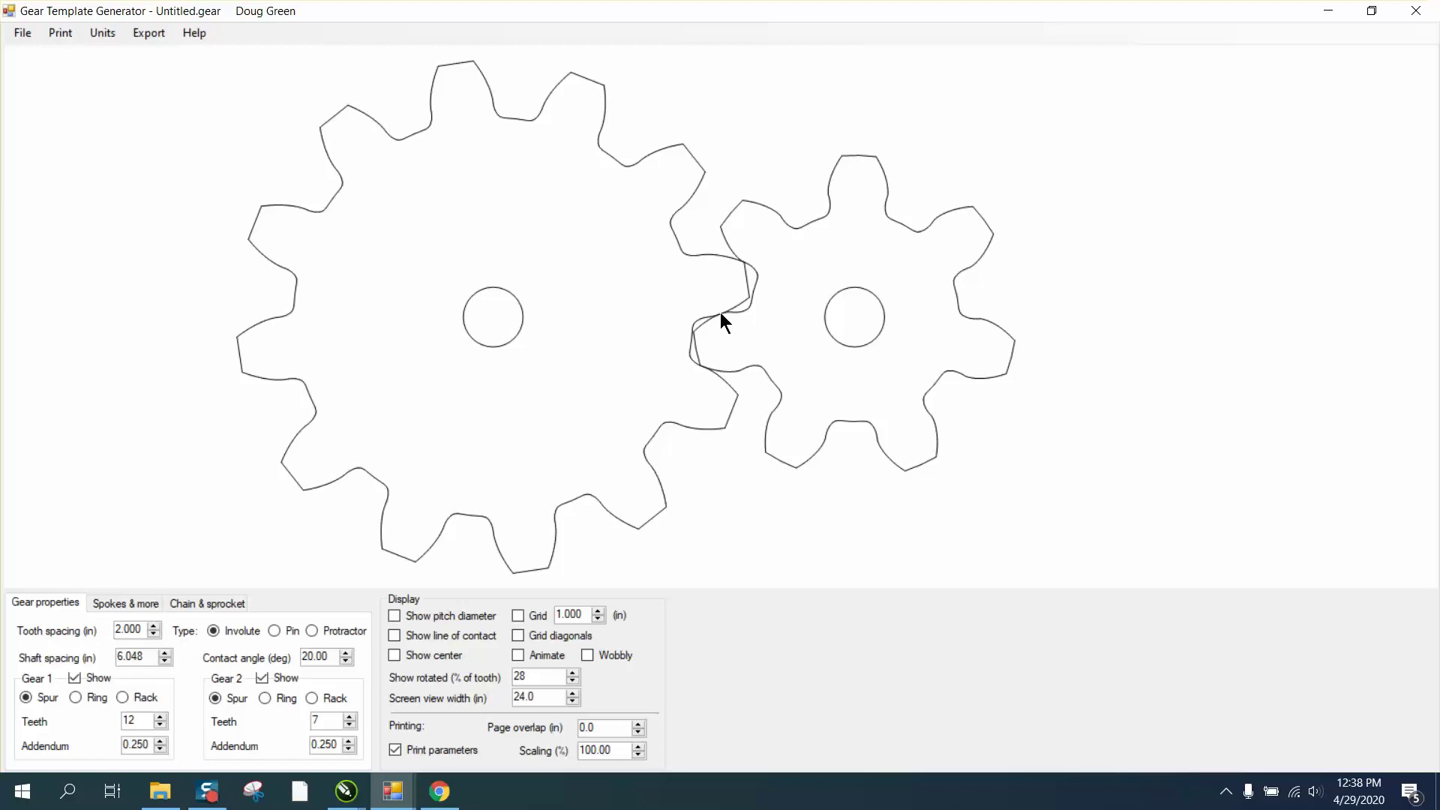
{"action": "mouse_move", "coordinate": [355, 799]}
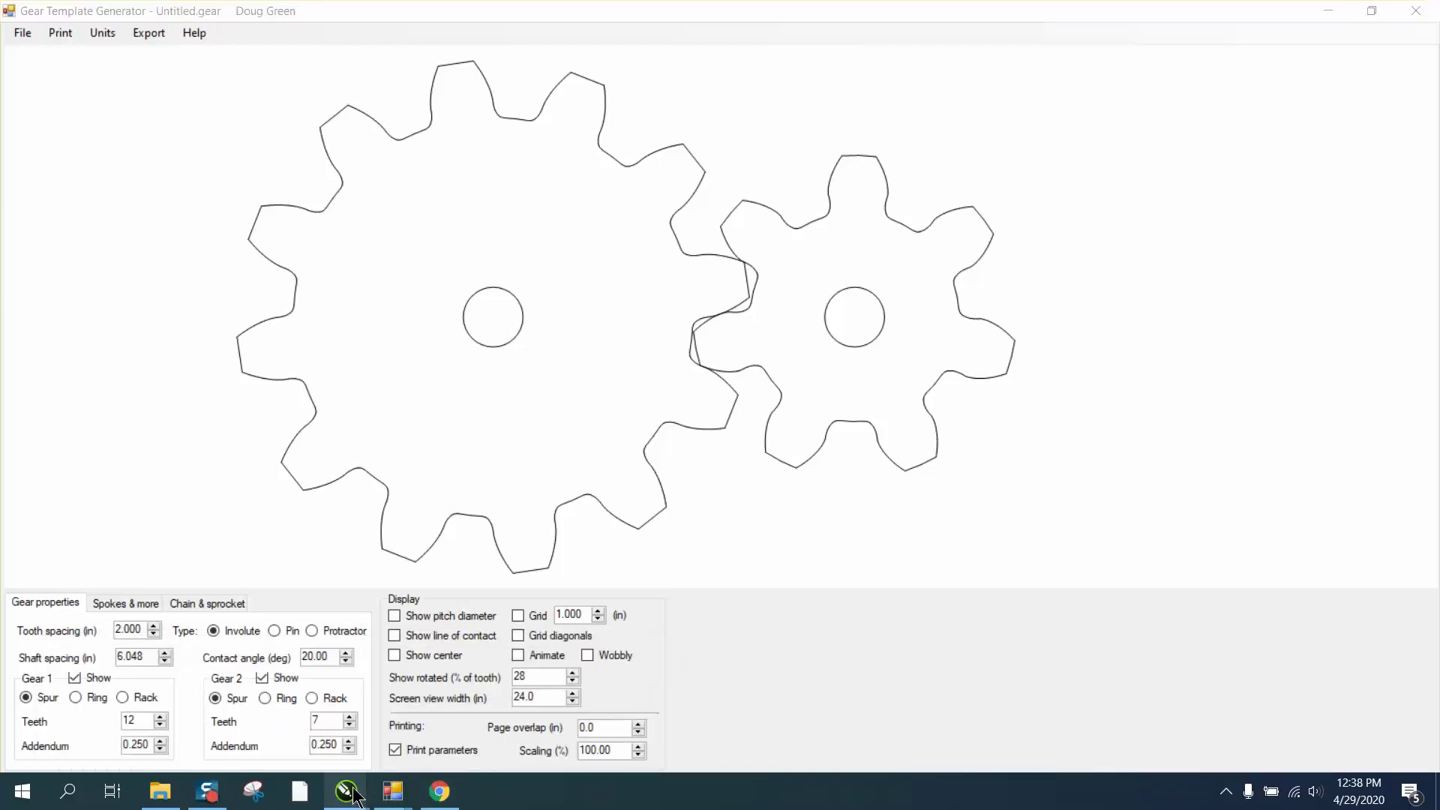
{"action": "left_click", "coordinate": [513, 720]}
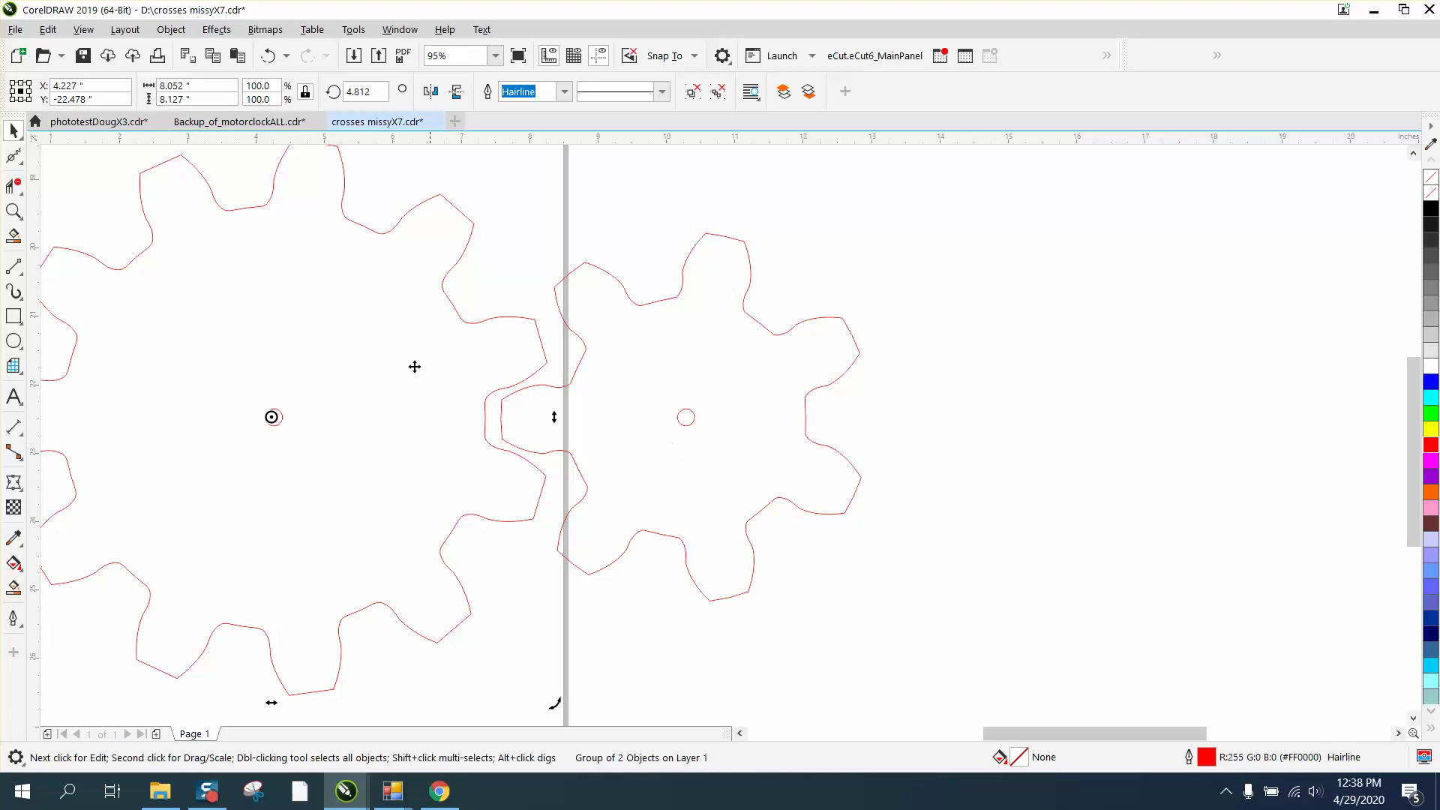
Set the nudge distance to 0.01 inch and nudge the small gear about 0.1 inch left toward the large gear
{"action": "left_click", "coordinate": [928, 264]}
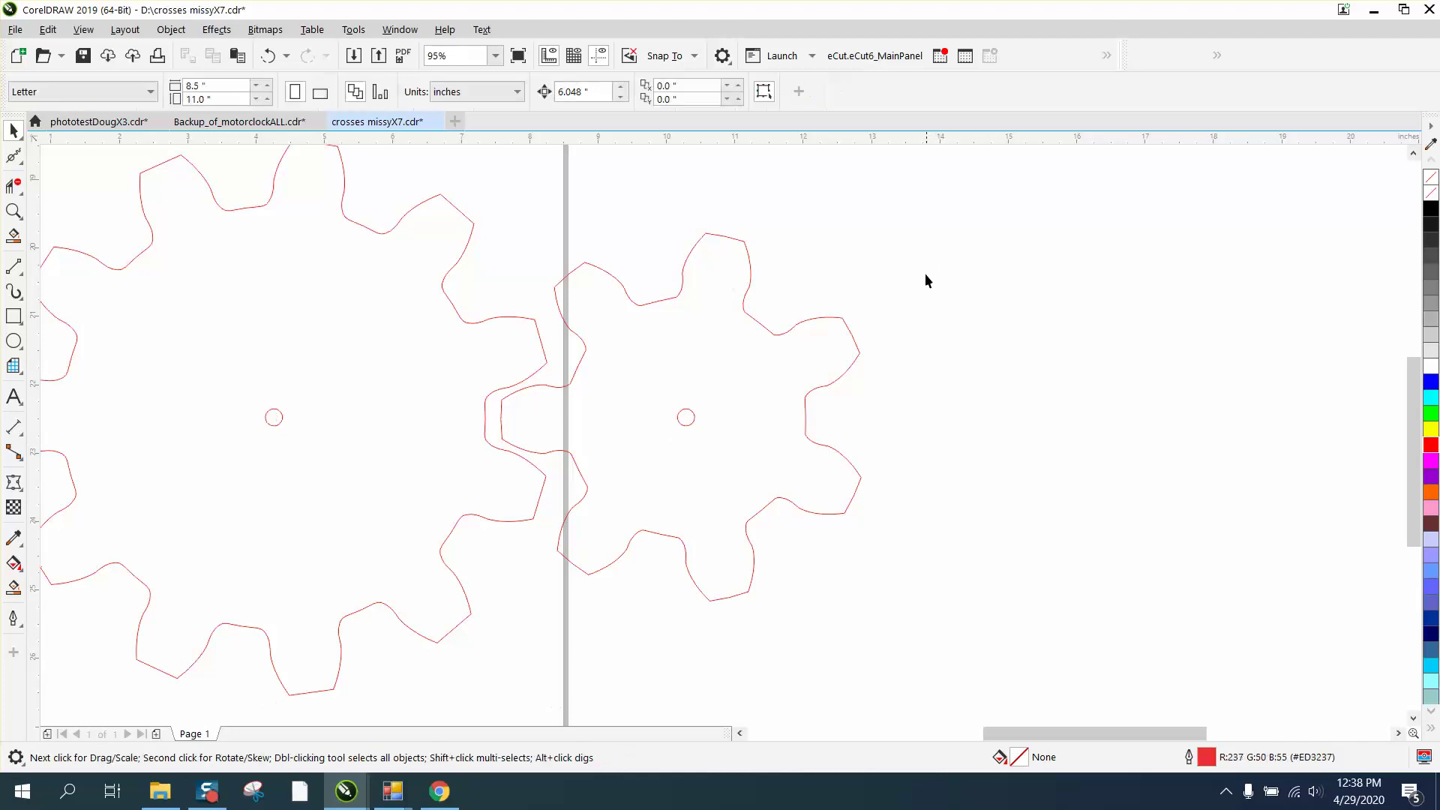
{"action": "left_click", "coordinate": [847, 330]}
{"action": "left_click", "coordinate": [687, 204]}
{"action": "left_click_drag", "start_coordinate": [597, 91], "coordinate": [549, 96]}
{"action": "type", "text": ".01"}
{"action": "left_click", "coordinate": [835, 319]}
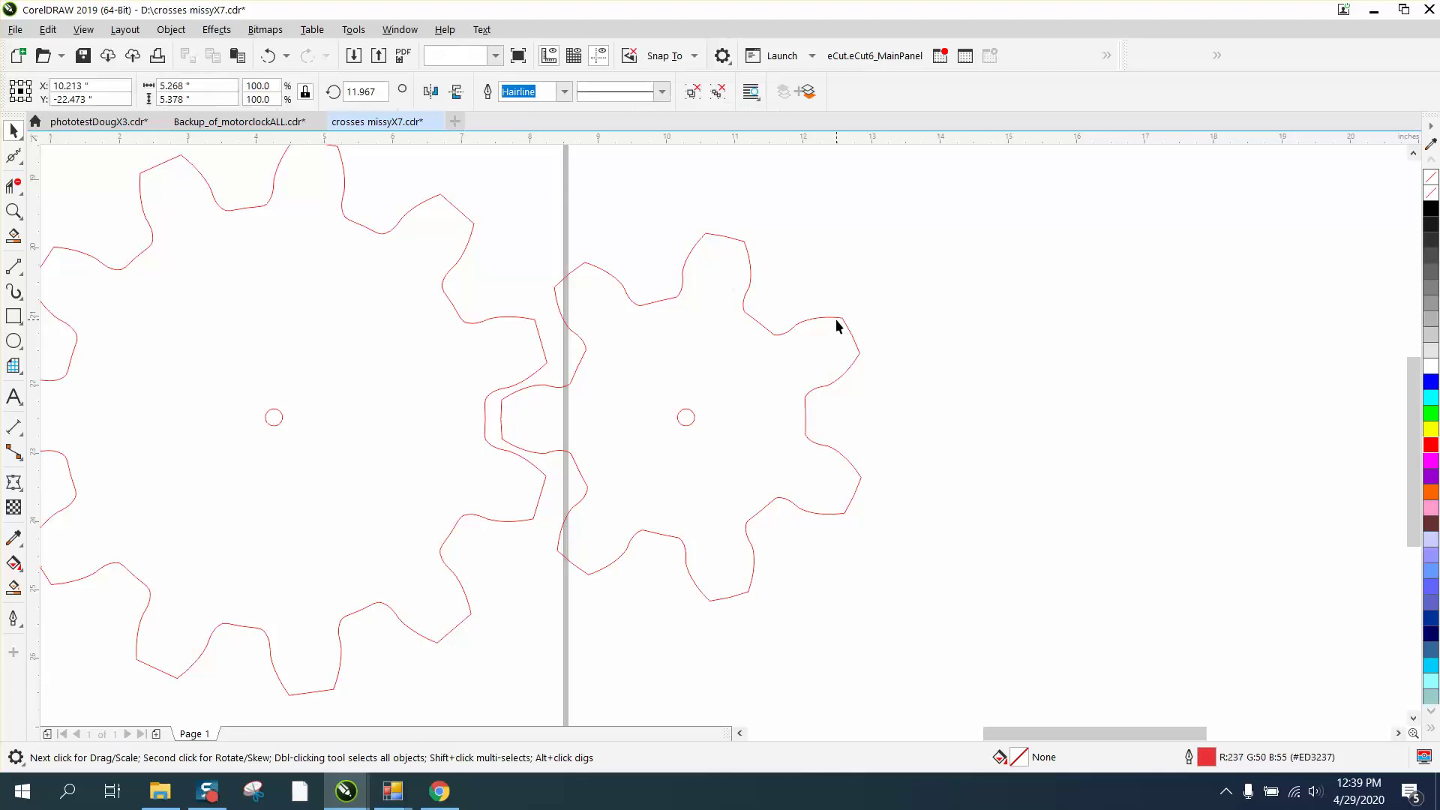
{"action": "left_click_drag", "start_coordinate": [837, 317], "coordinate": [837, 318]}
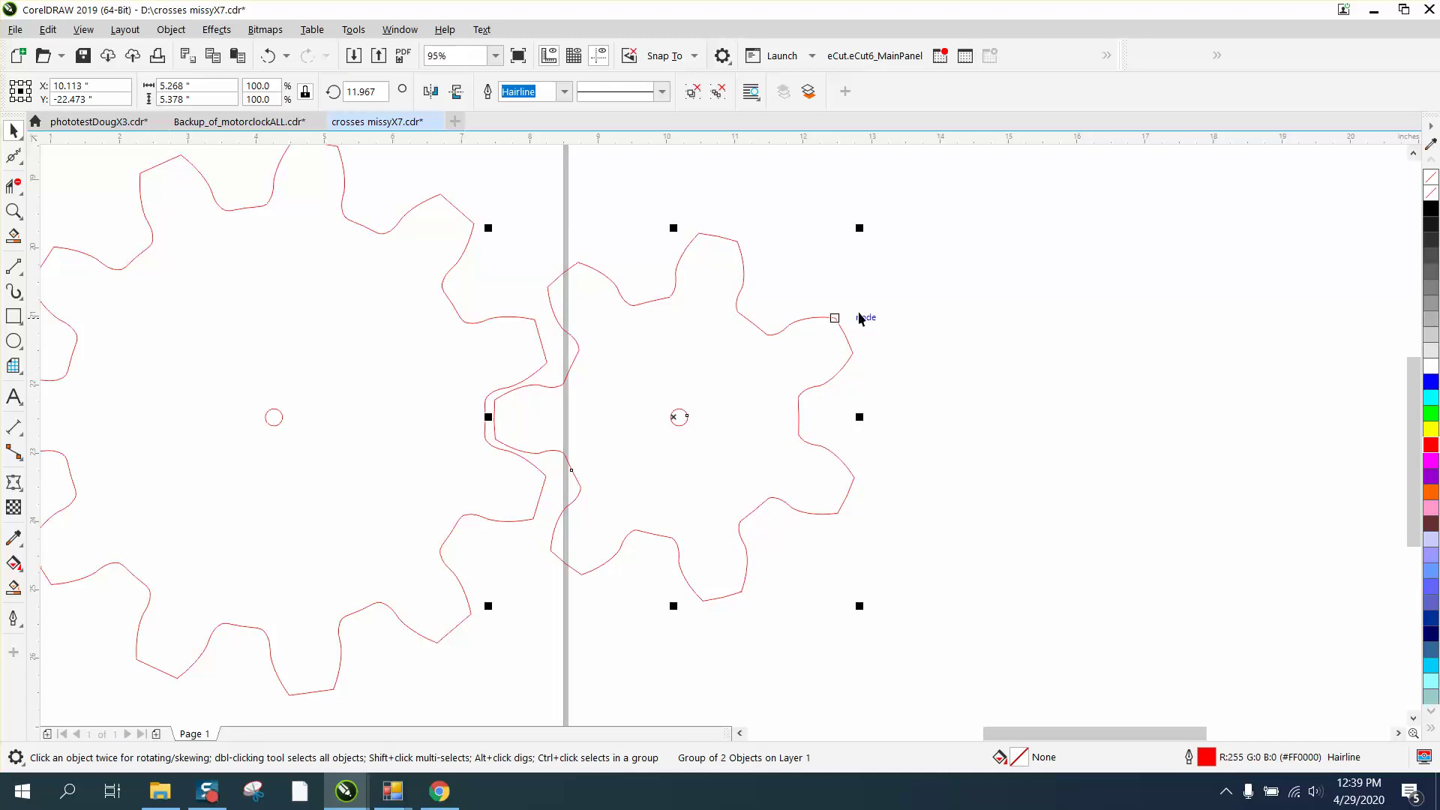
{"action": "left_click", "coordinate": [1046, 388]}
With nothing selected, set the nudge distance to 12 inches
{"action": "scroll", "coordinate": [857, 407], "scroll_direction": "down", "scroll_amount": 3}
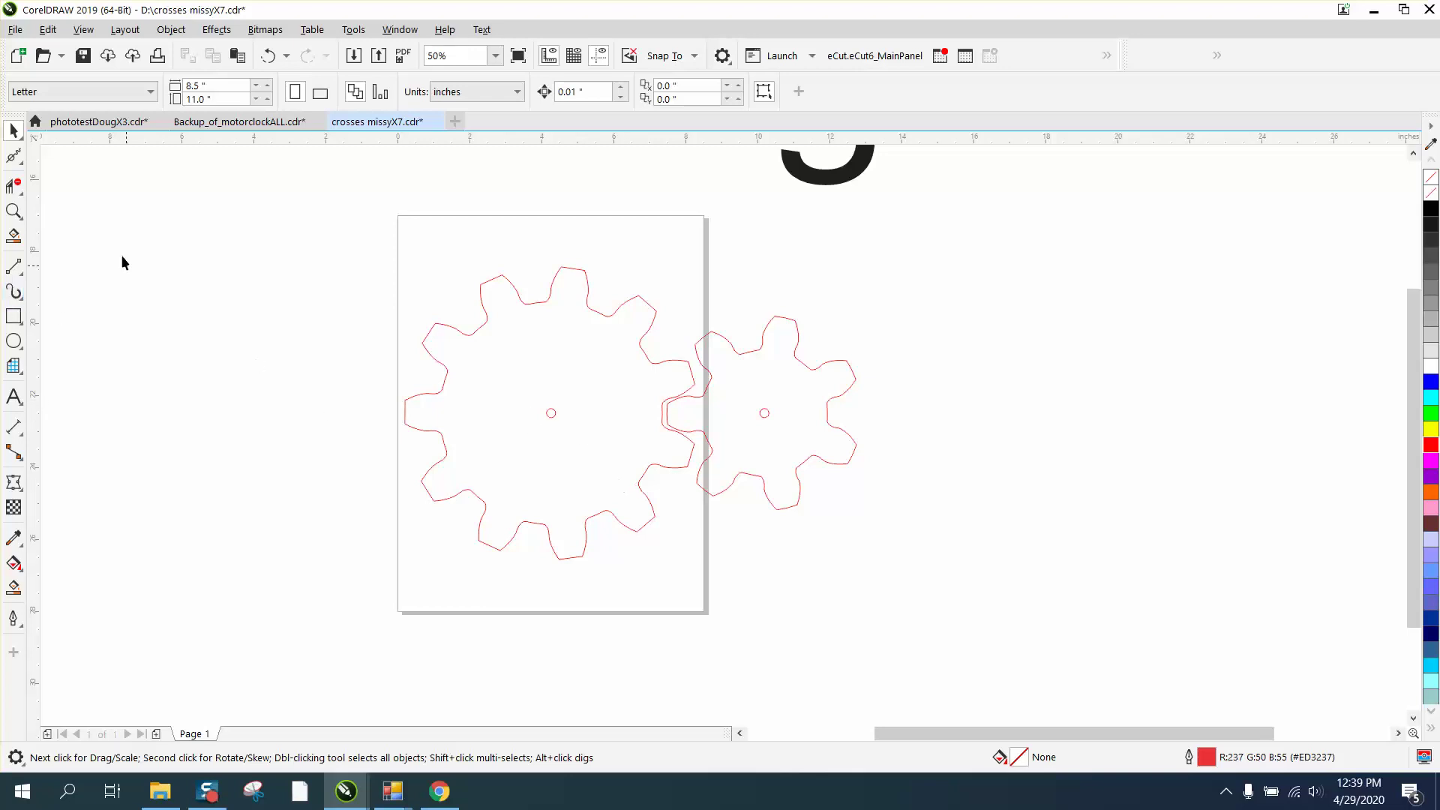
{"action": "left_click_drag", "start_coordinate": [357, 241], "coordinate": [1035, 609]}
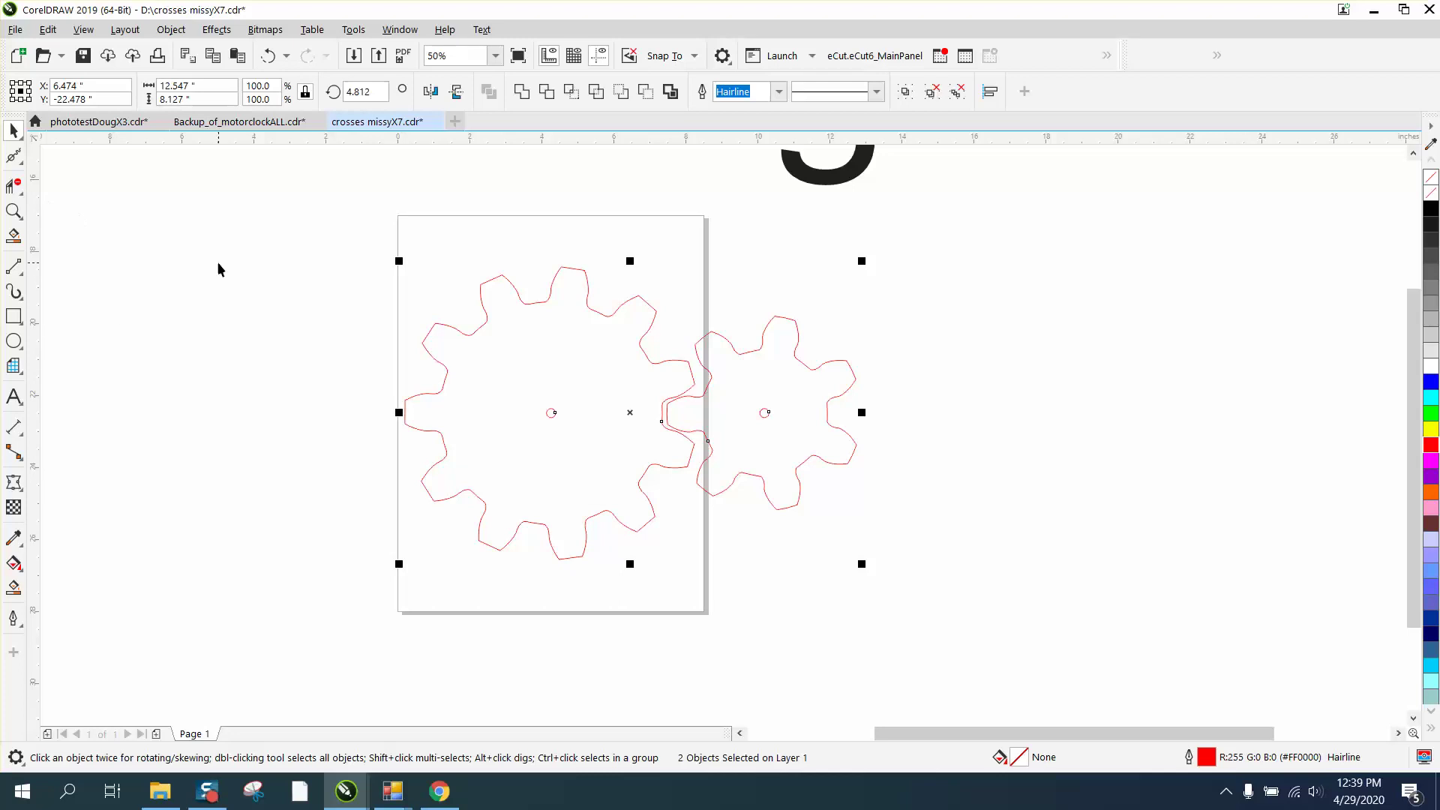
{"action": "left_click", "coordinate": [16, 129]}
{"action": "left_click", "coordinate": [462, 172]}
{"action": "left_click_drag", "start_coordinate": [544, 96], "coordinate": [502, 98]}
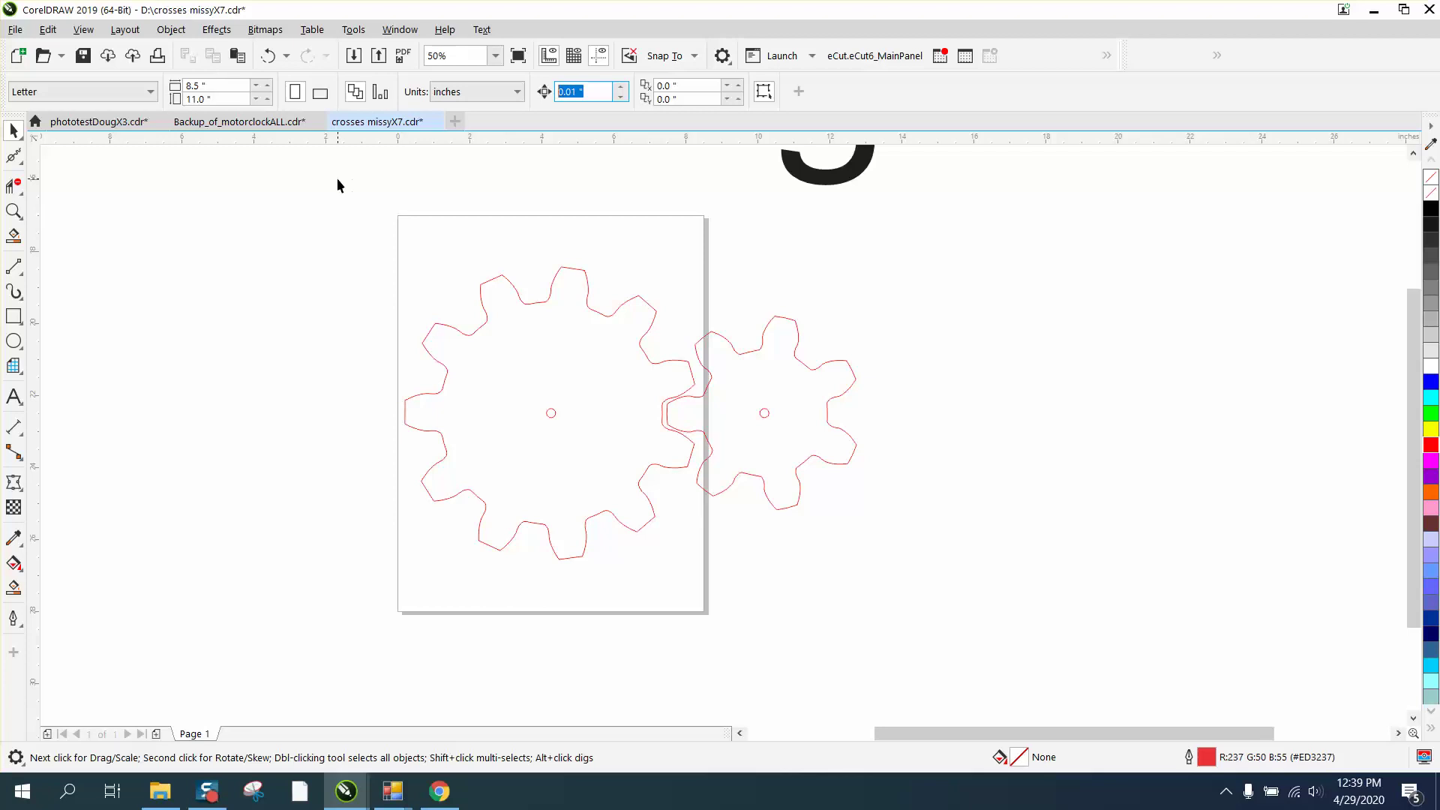
{"action": "type", "text": "12"}
Ungroup both gears so that the tooth outlines and center holes are separate objects
{"action": "left_click_drag", "start_coordinate": [266, 256], "coordinate": [1051, 604]}
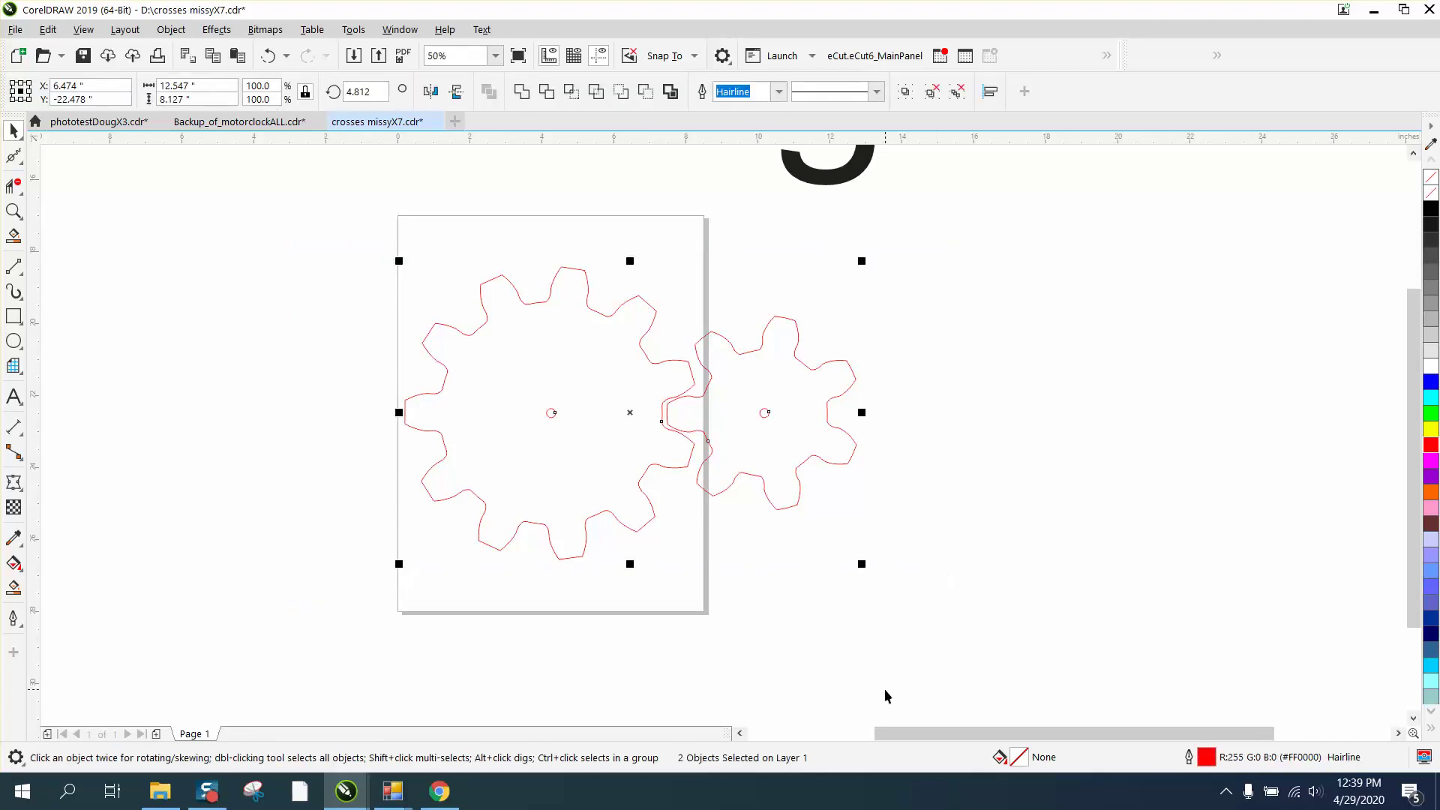
{"action": "left_click", "coordinate": [810, 636]}
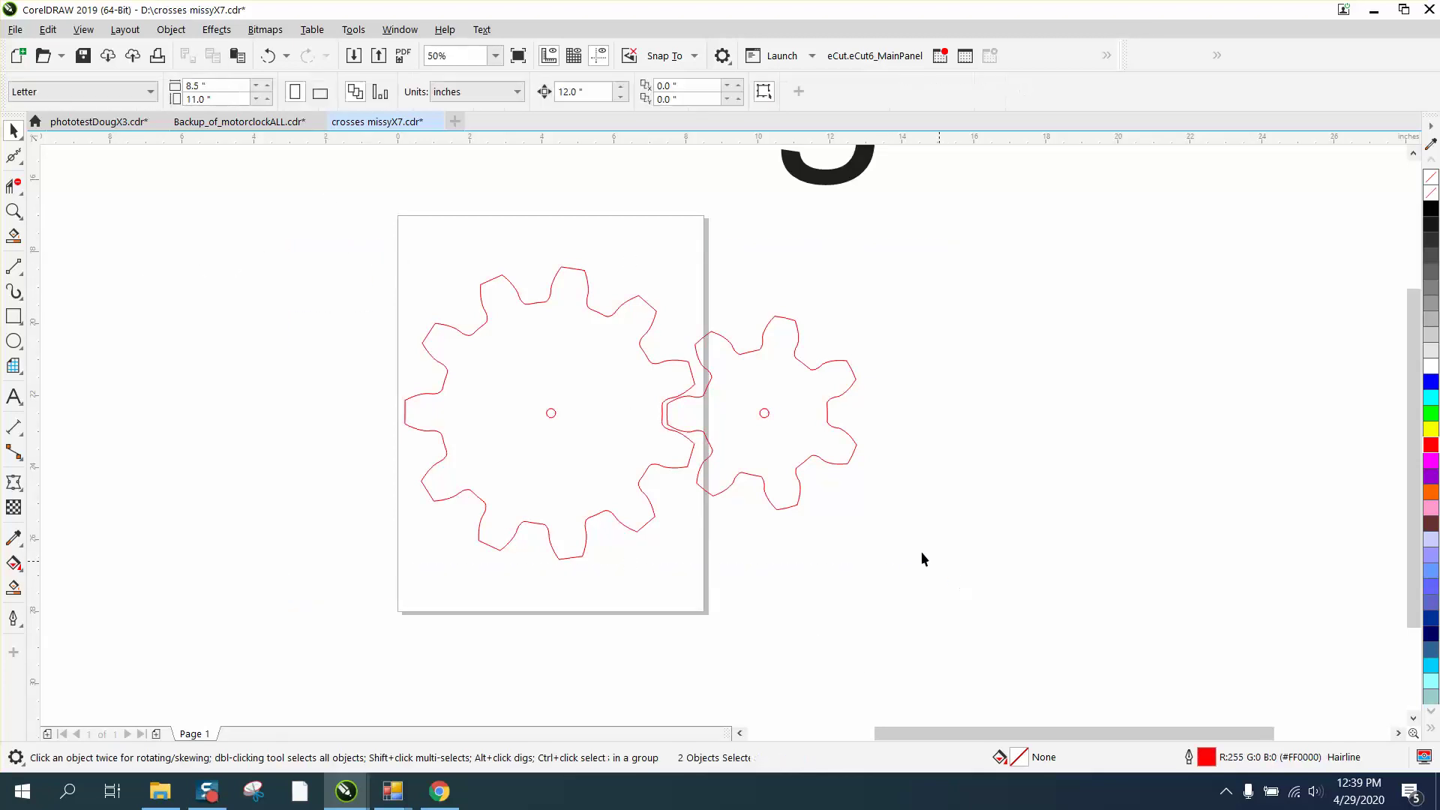
{"action": "left_click", "coordinate": [179, 33]}
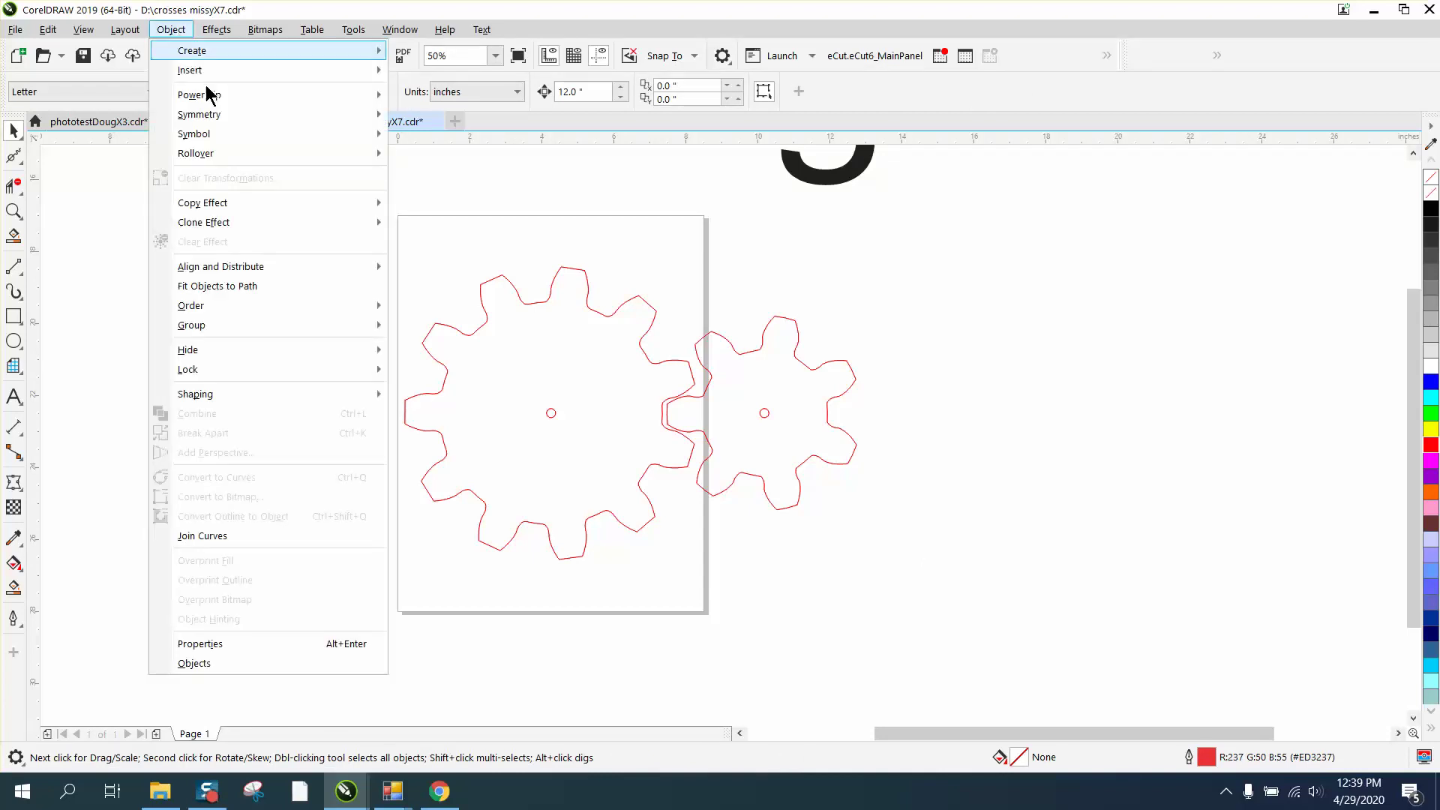
{"action": "left_click", "coordinate": [404, 224]}
{"action": "left_click_drag", "start_coordinate": [501, 463], "coordinate": [983, 600]}
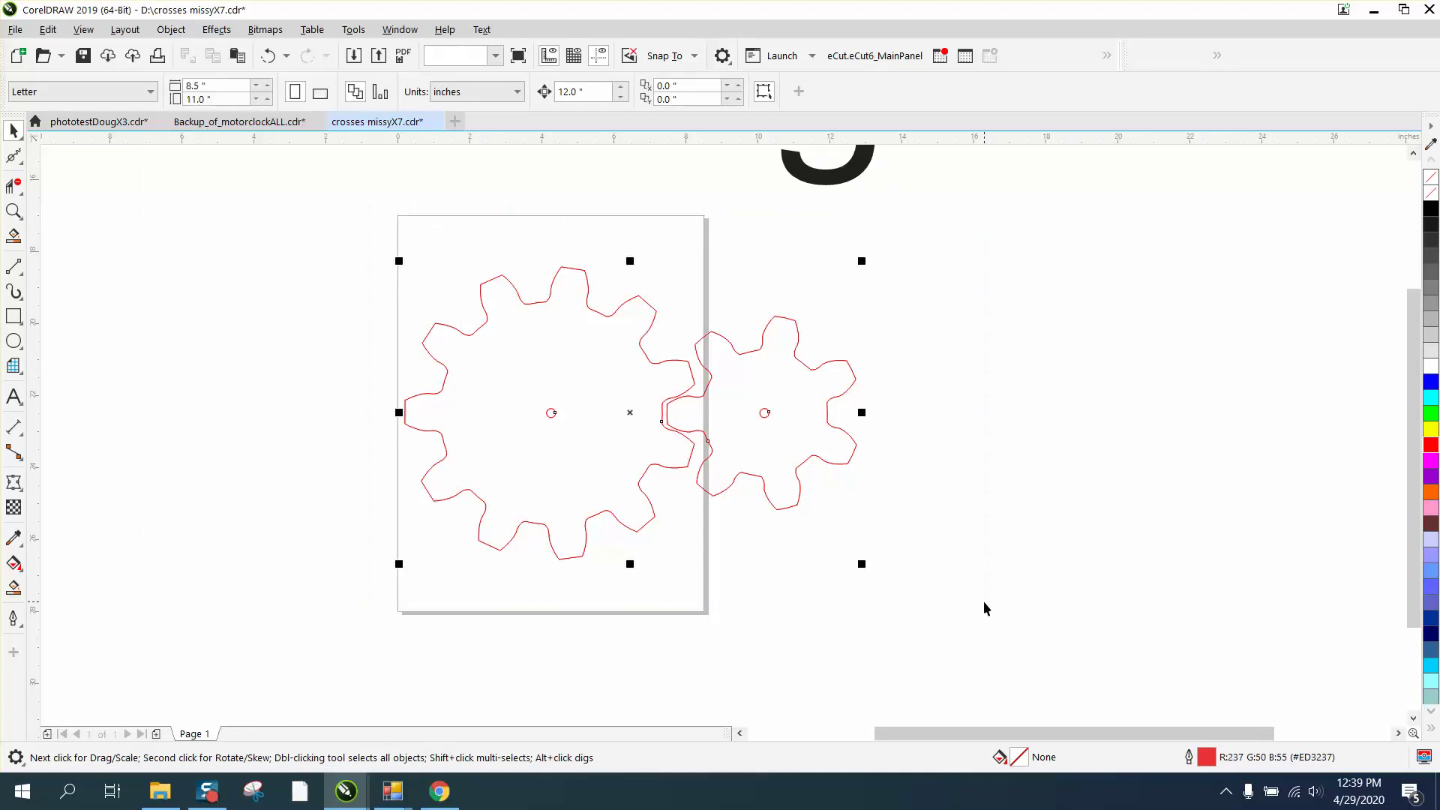
{"action": "left_click", "coordinate": [171, 29]}
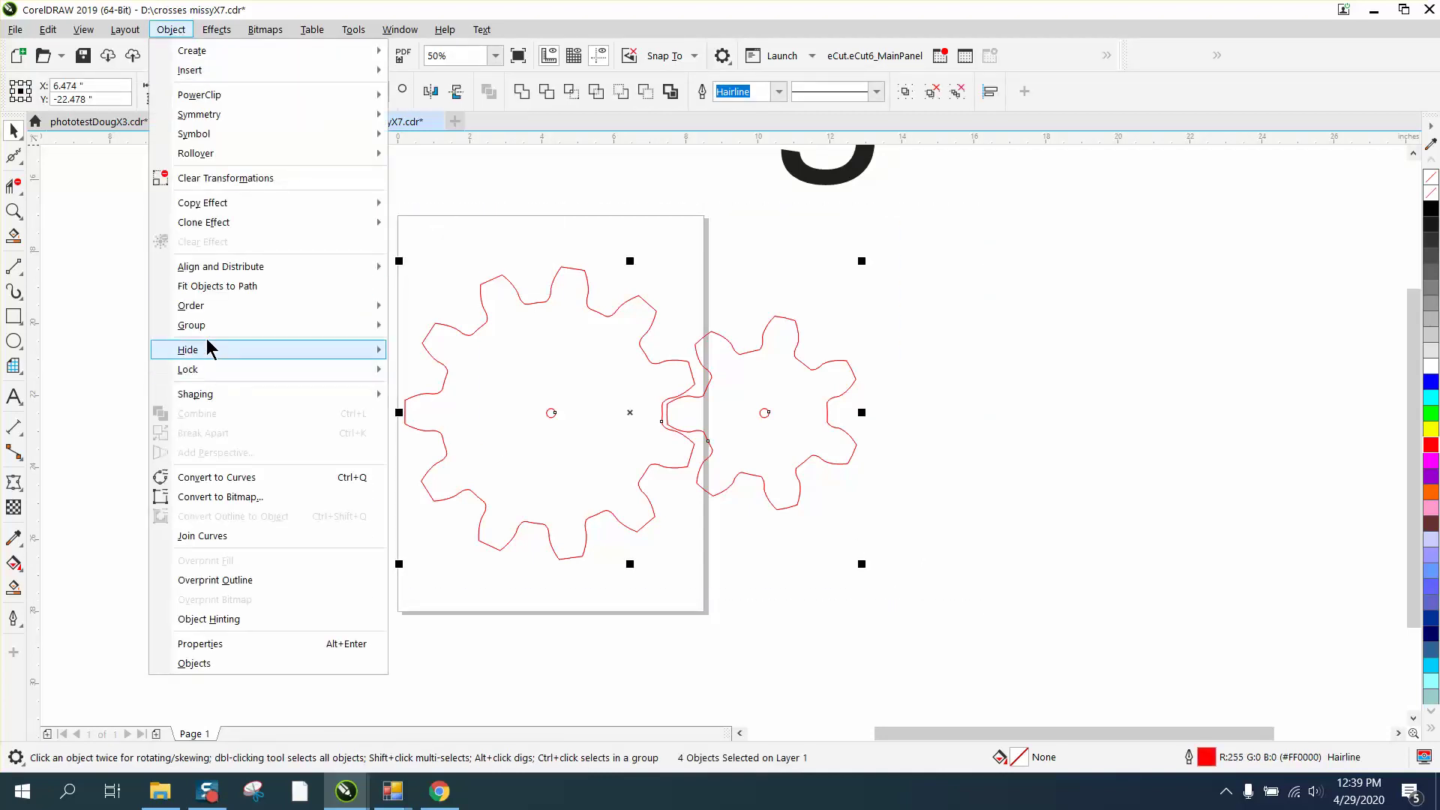
{"action": "mouse_move", "coordinate": [209, 330]}
{"action": "left_click", "coordinate": [416, 366]}
{"action": "left_click", "coordinate": [308, 335]}
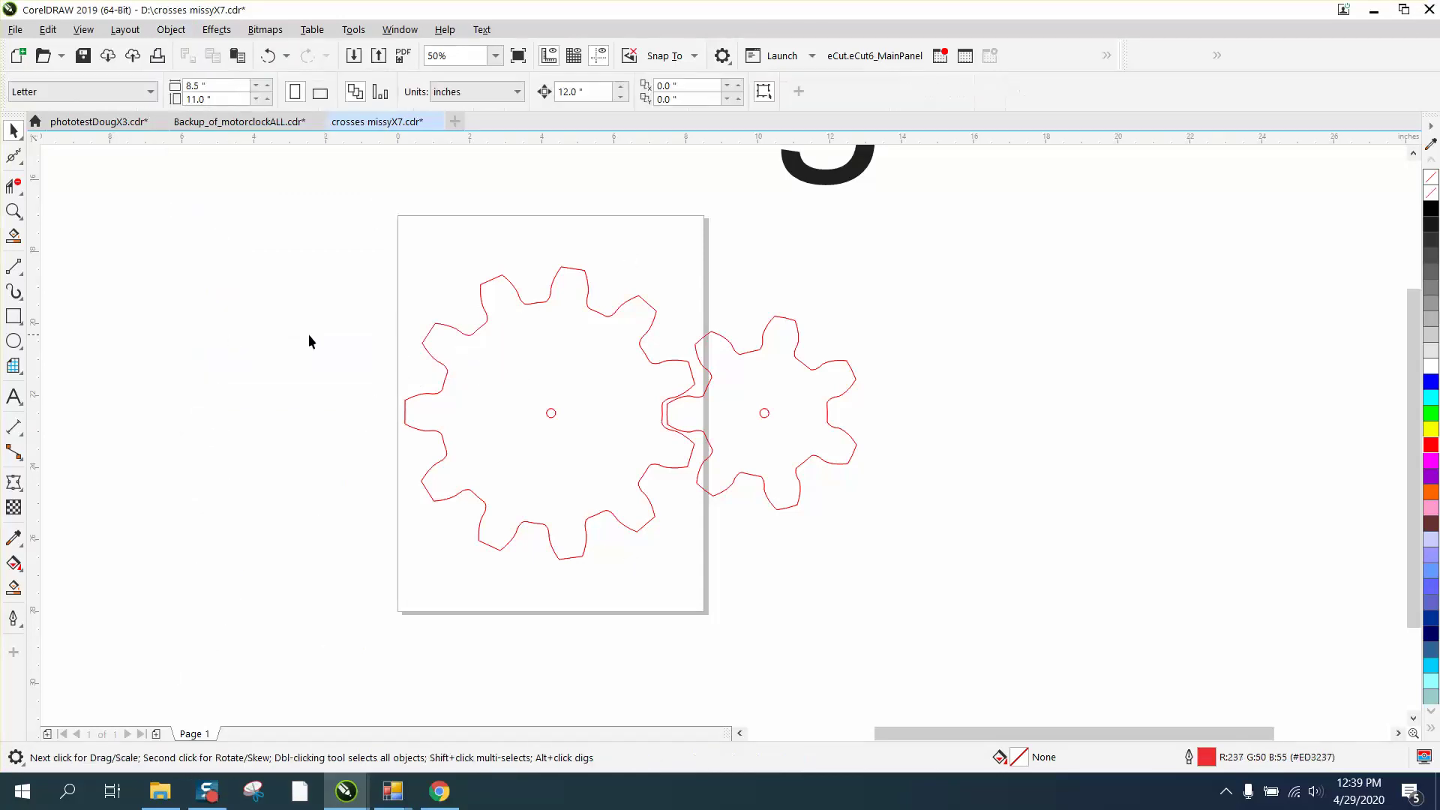
Place a copy of the large gear's outline 12 inches to the left and move the original outline 24 inches right
{"action": "left_click", "coordinate": [606, 317]}
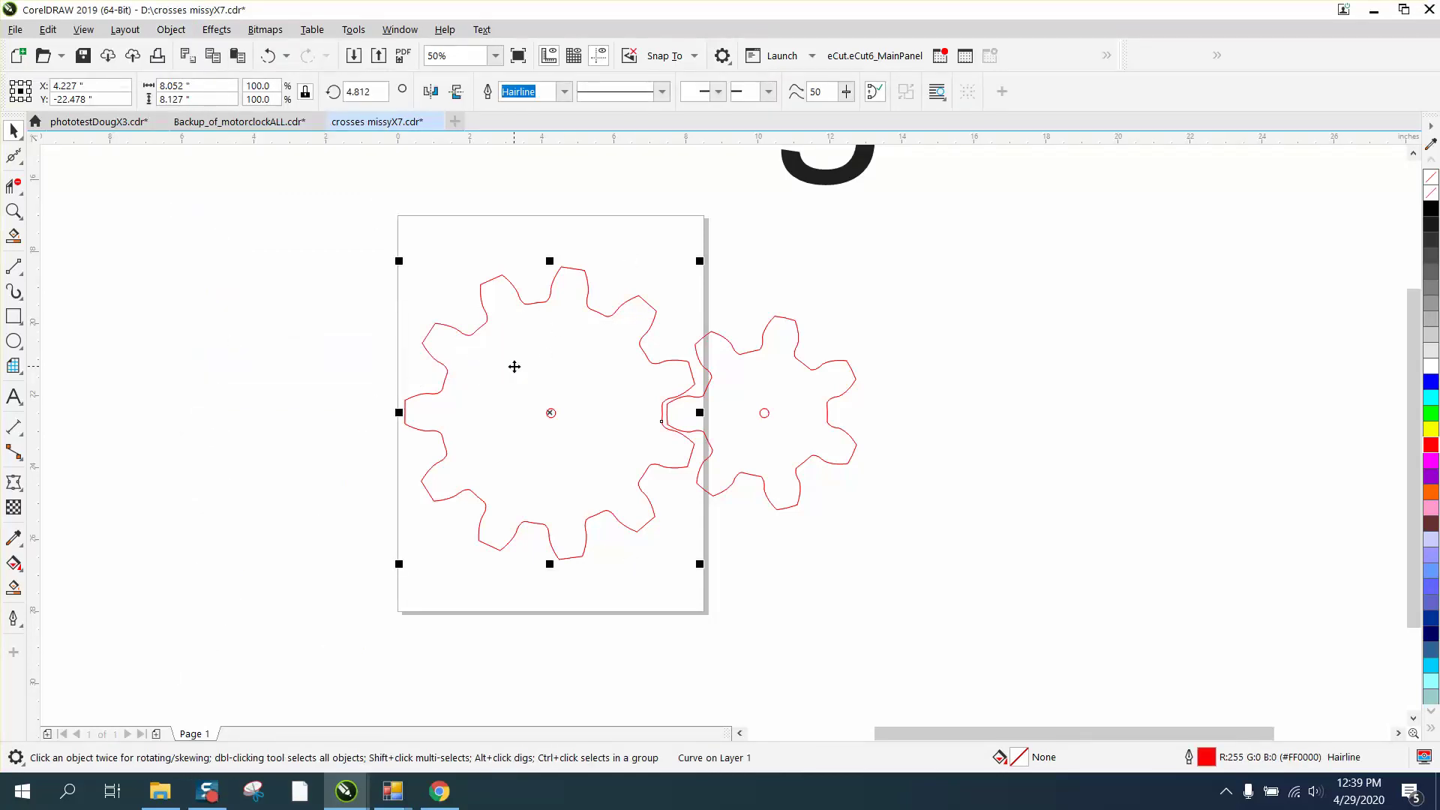
{"action": "key", "text": "ctrl+d"}
{"action": "key", "text": "Left"}
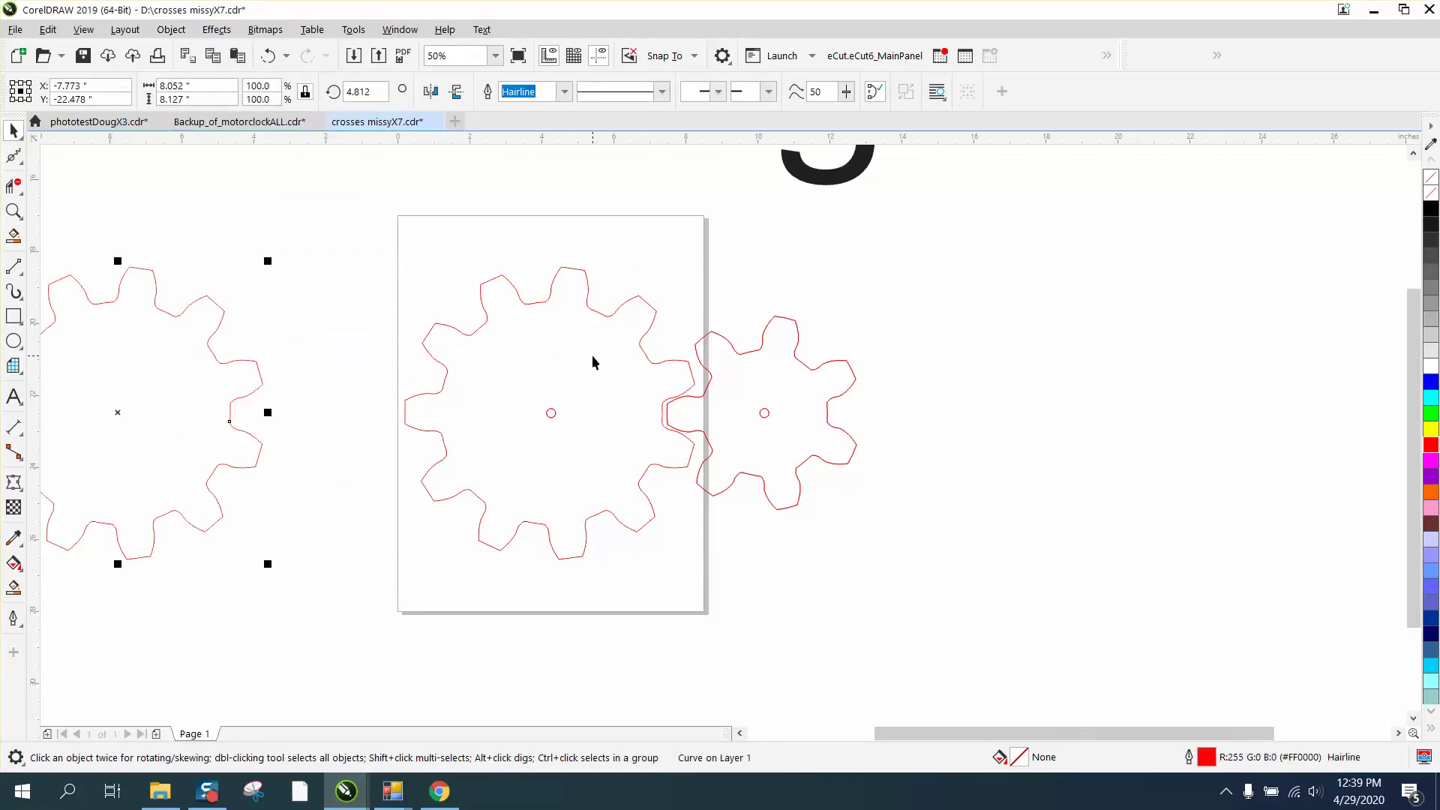
{"action": "left_click", "coordinate": [607, 318]}
{"action": "key", "text": "Right"}
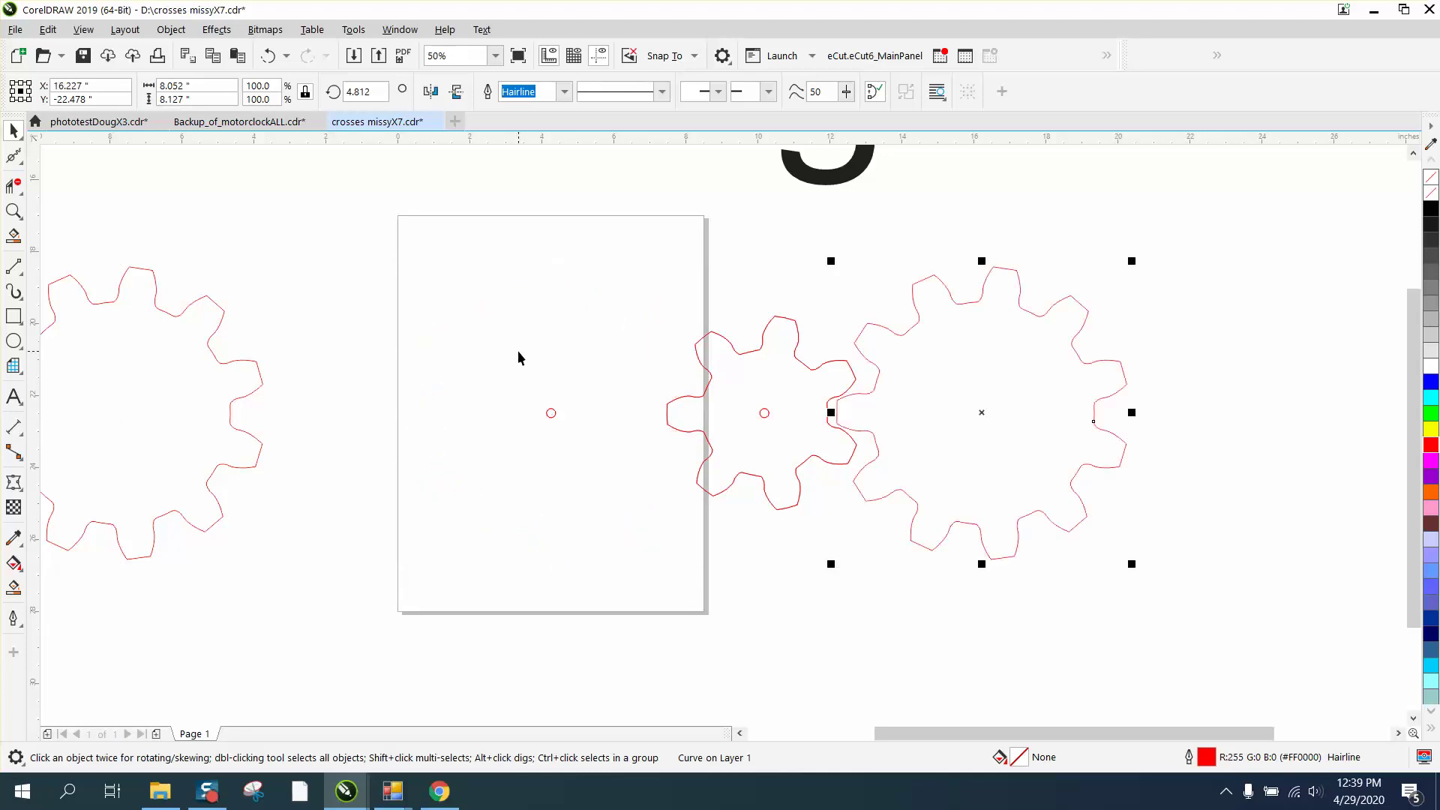
{"action": "key", "text": "Right"}
Place a copy of the small gear's outline 12 inches to the left and move the original outline 12 inches right
{"action": "left_click", "coordinate": [806, 368]}
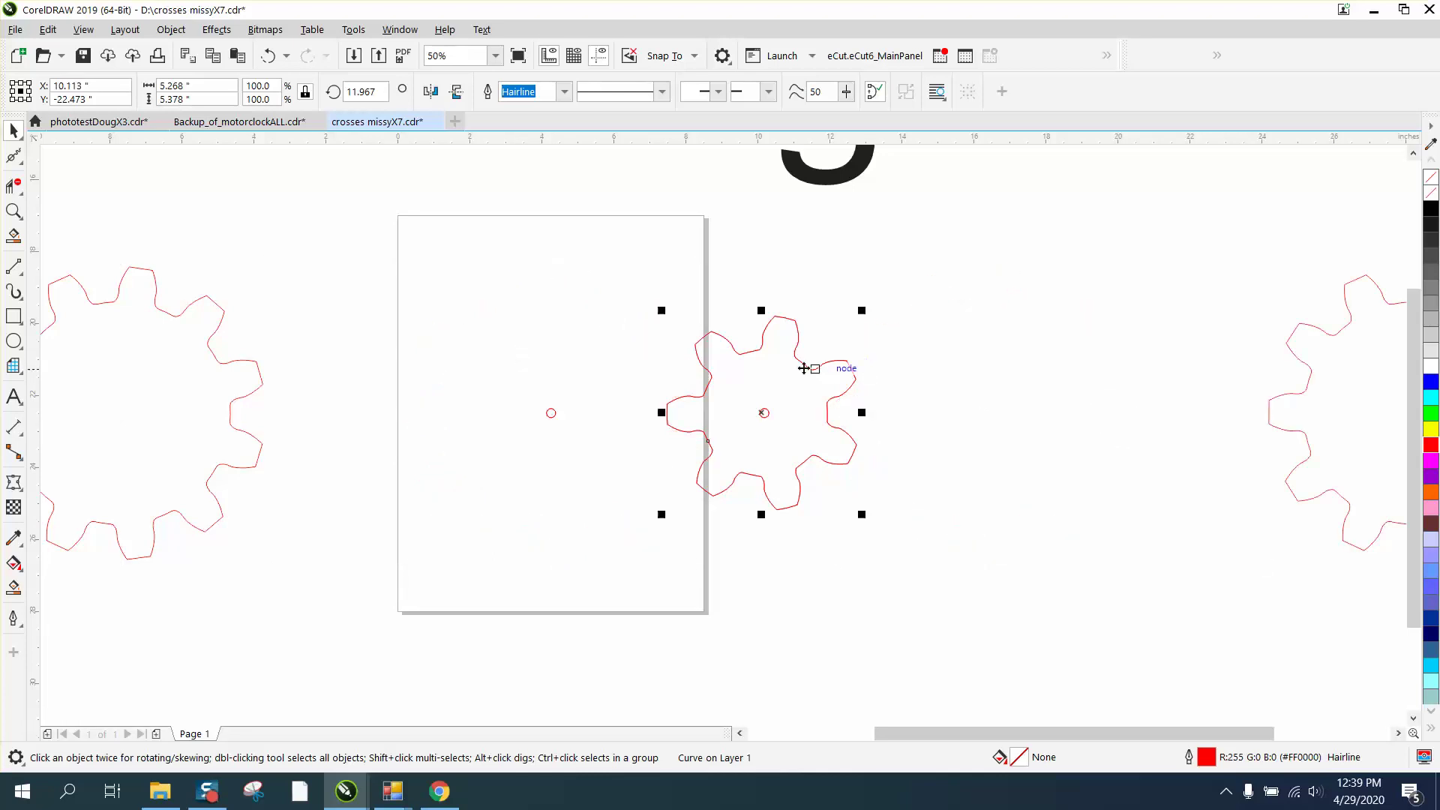
{"action": "key", "text": "KP_Add"}
{"action": "key", "text": "Left"}
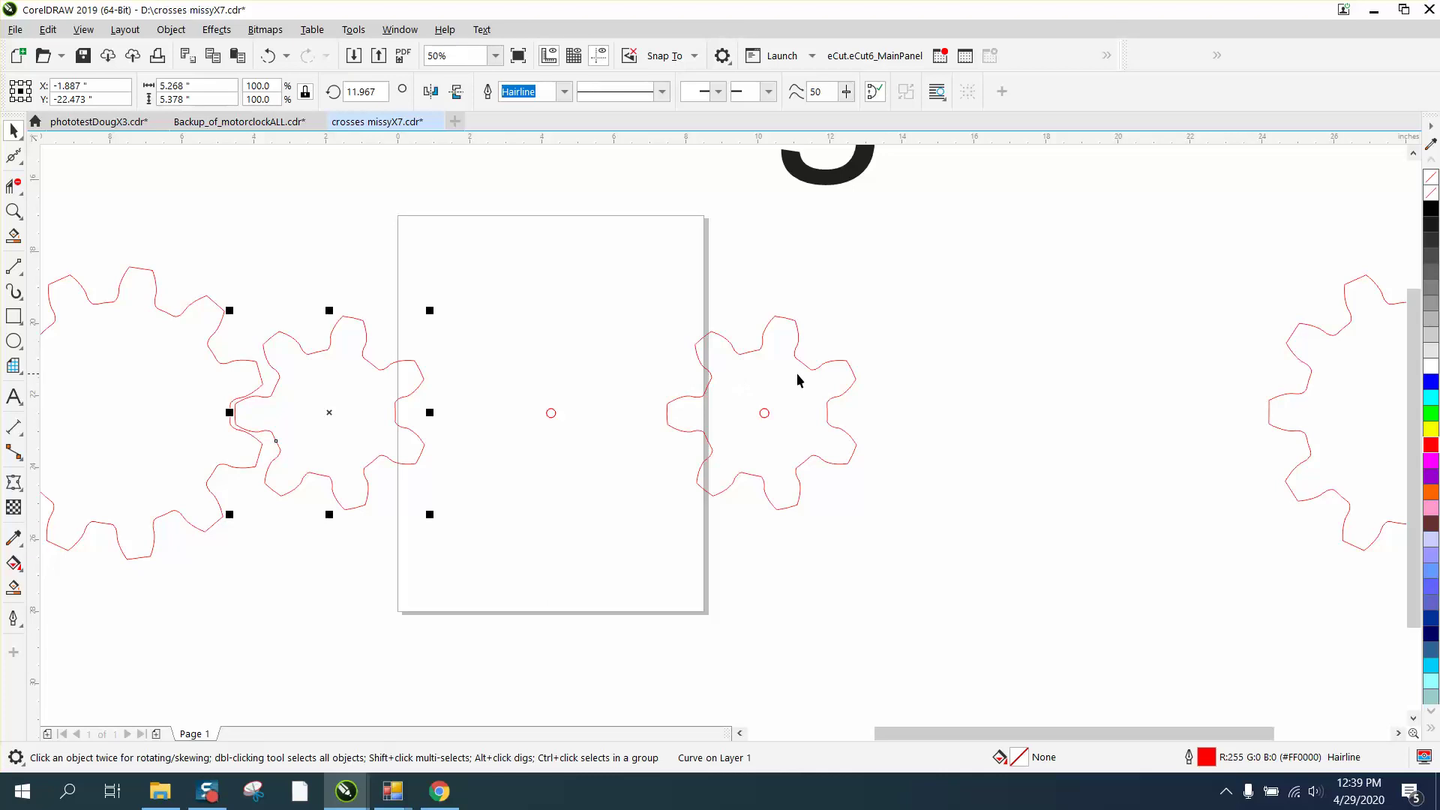
{"action": "left_click", "coordinate": [820, 376]}
{"action": "left_click", "coordinate": [847, 366]}
{"action": "key", "text": "Right"}
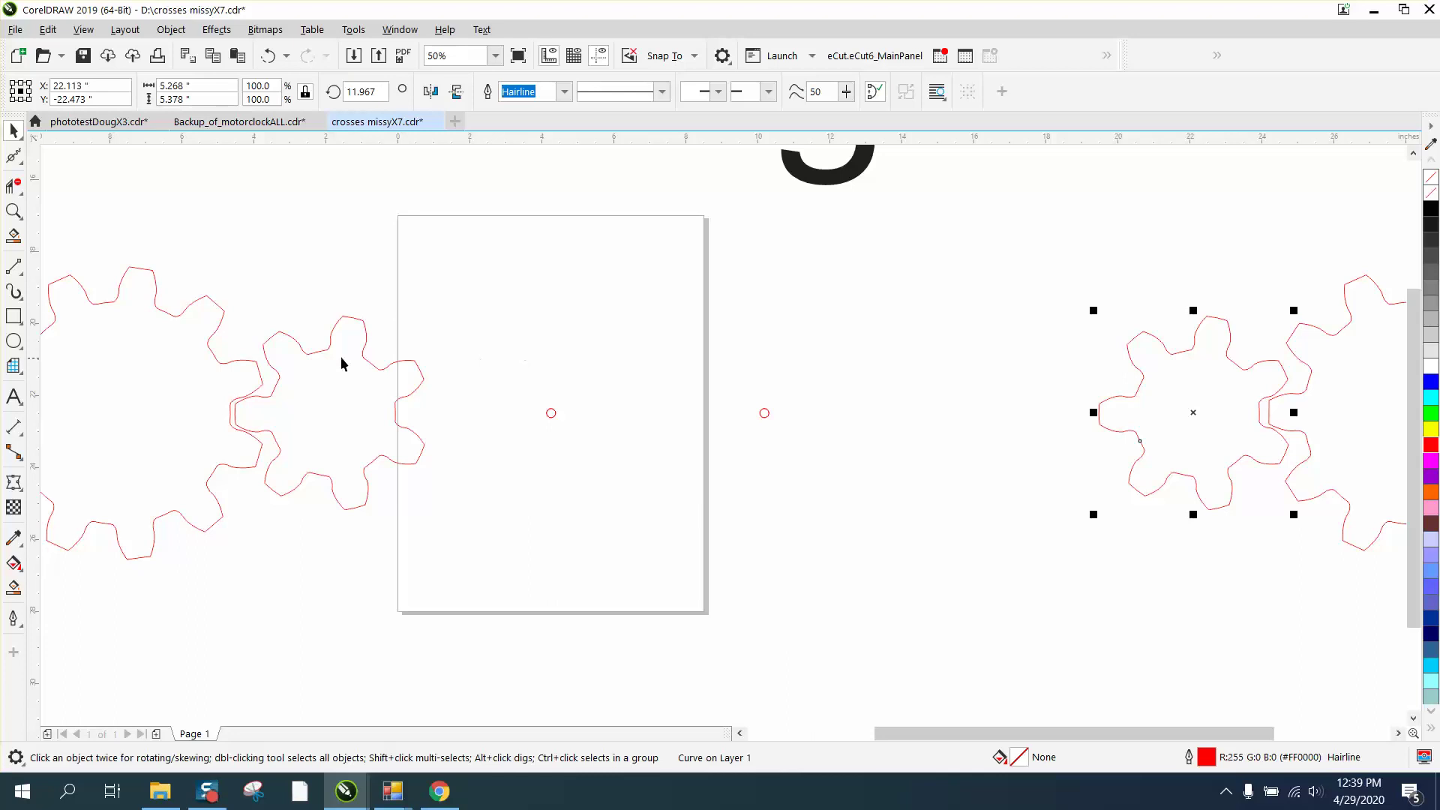
Draw a base rectangle of about 10.7 by 5.25 inches around the two remaining center holes
{"action": "left_click", "coordinate": [13, 316]}
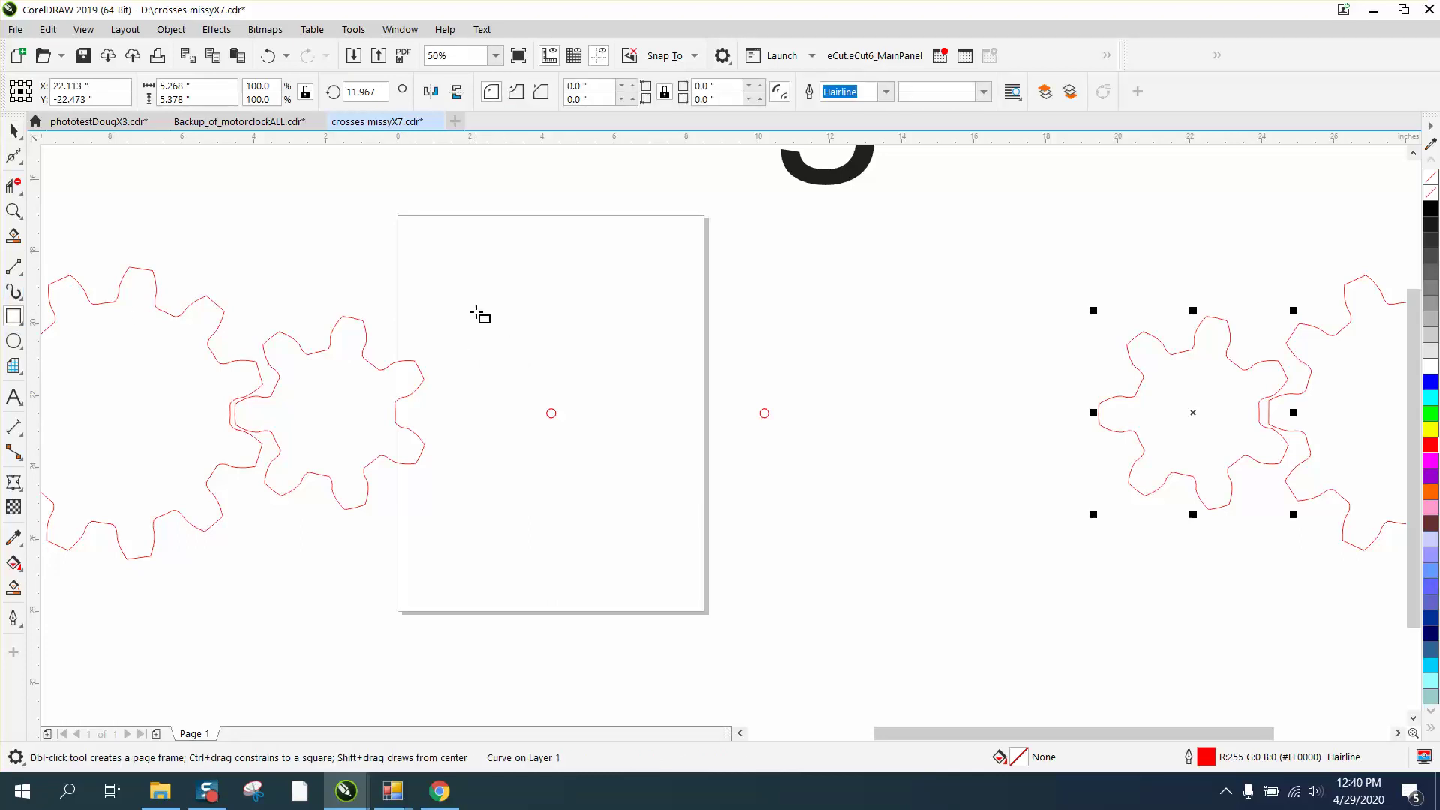
{"action": "left_click_drag", "start_coordinate": [470, 320], "coordinate": [855, 509]}
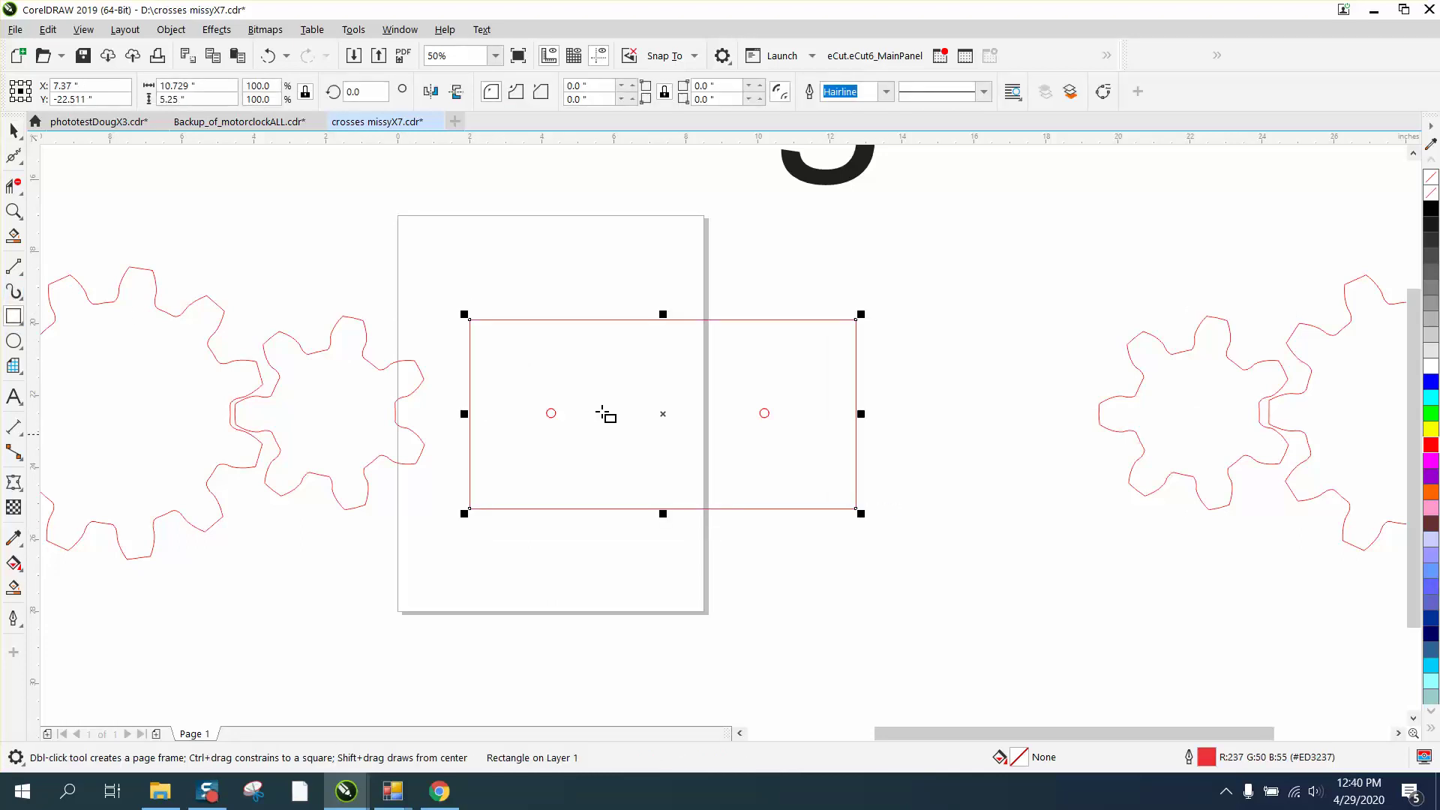
{"action": "left_click_drag", "start_coordinate": [149, 151], "coordinate": [156, 151]}
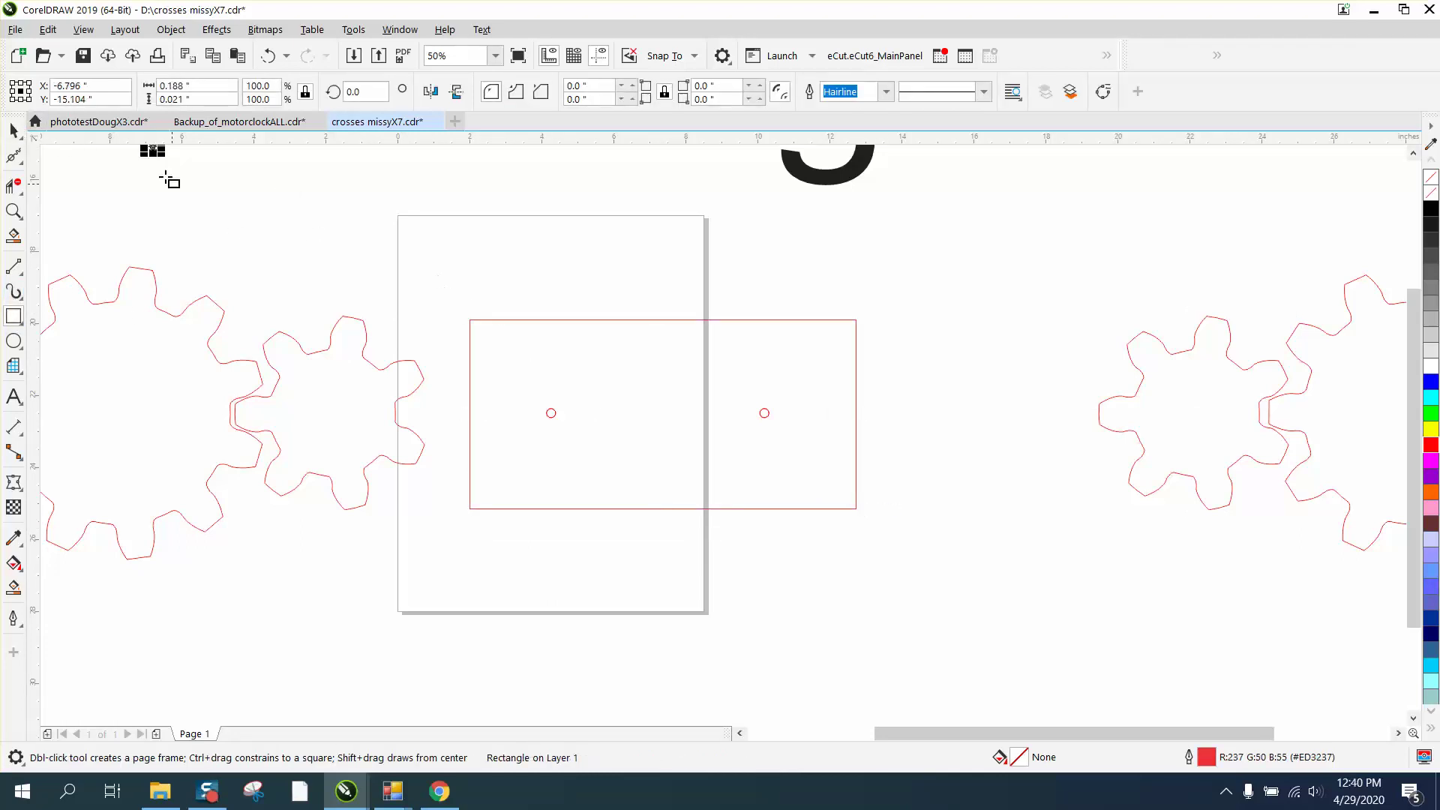
{"action": "left_click", "coordinate": [13, 129]}
{"action": "left_click", "coordinate": [179, 196]}
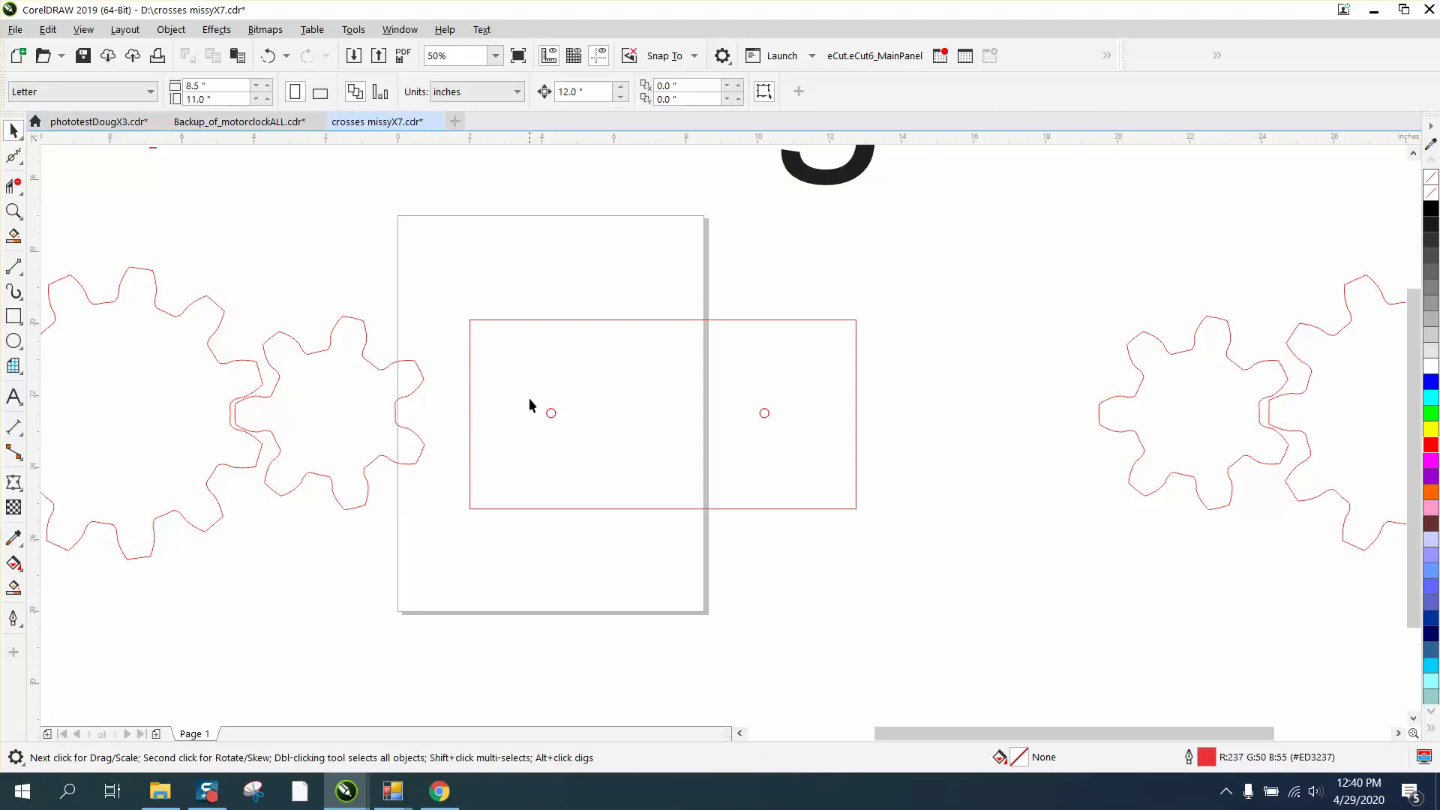
Copy both center holes 12 inches to the left into the copied gear outlines
{"action": "left_click", "coordinate": [550, 414]}
{"action": "key", "text": "Tab"}
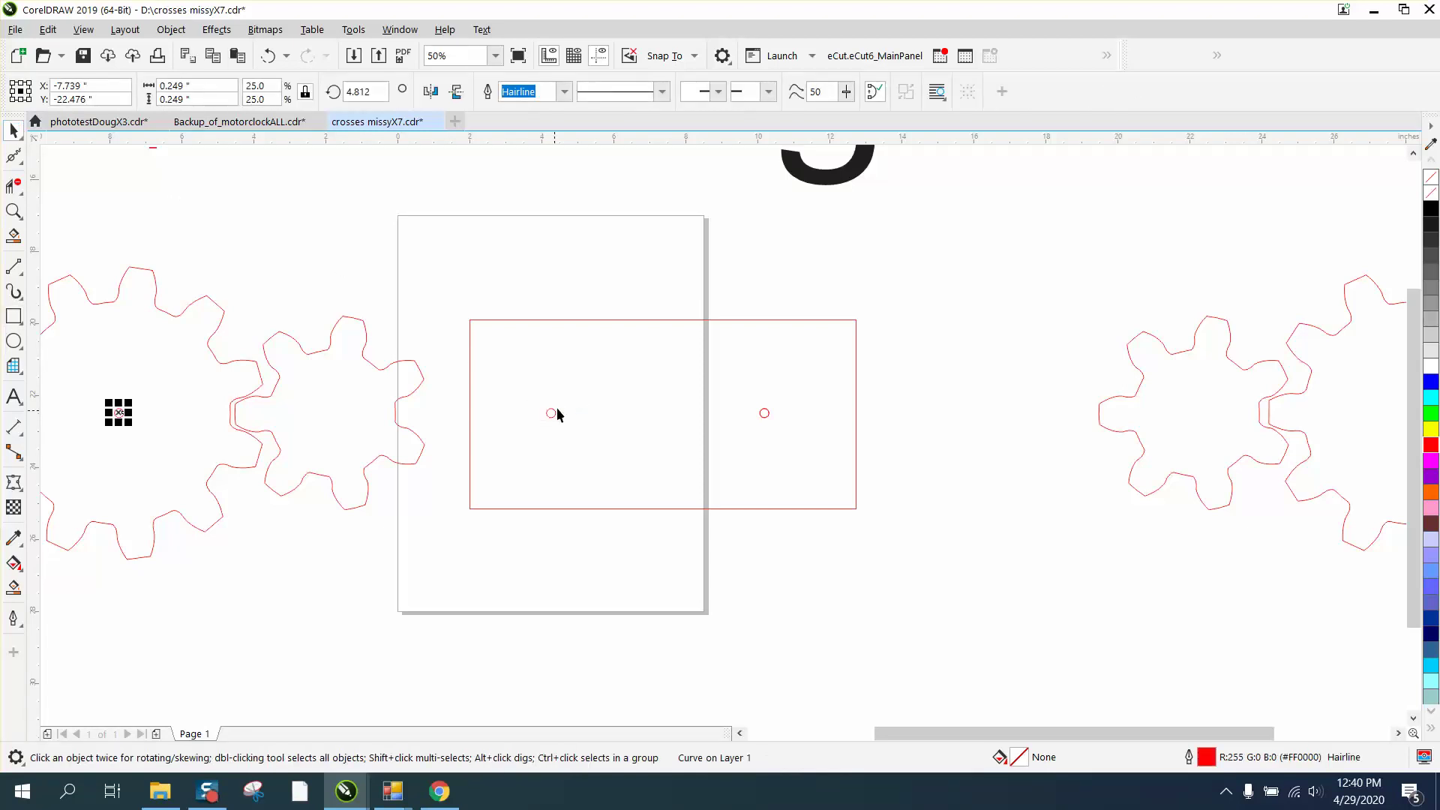
{"action": "left_click", "coordinate": [766, 415]}
{"action": "key", "text": "Tab"}
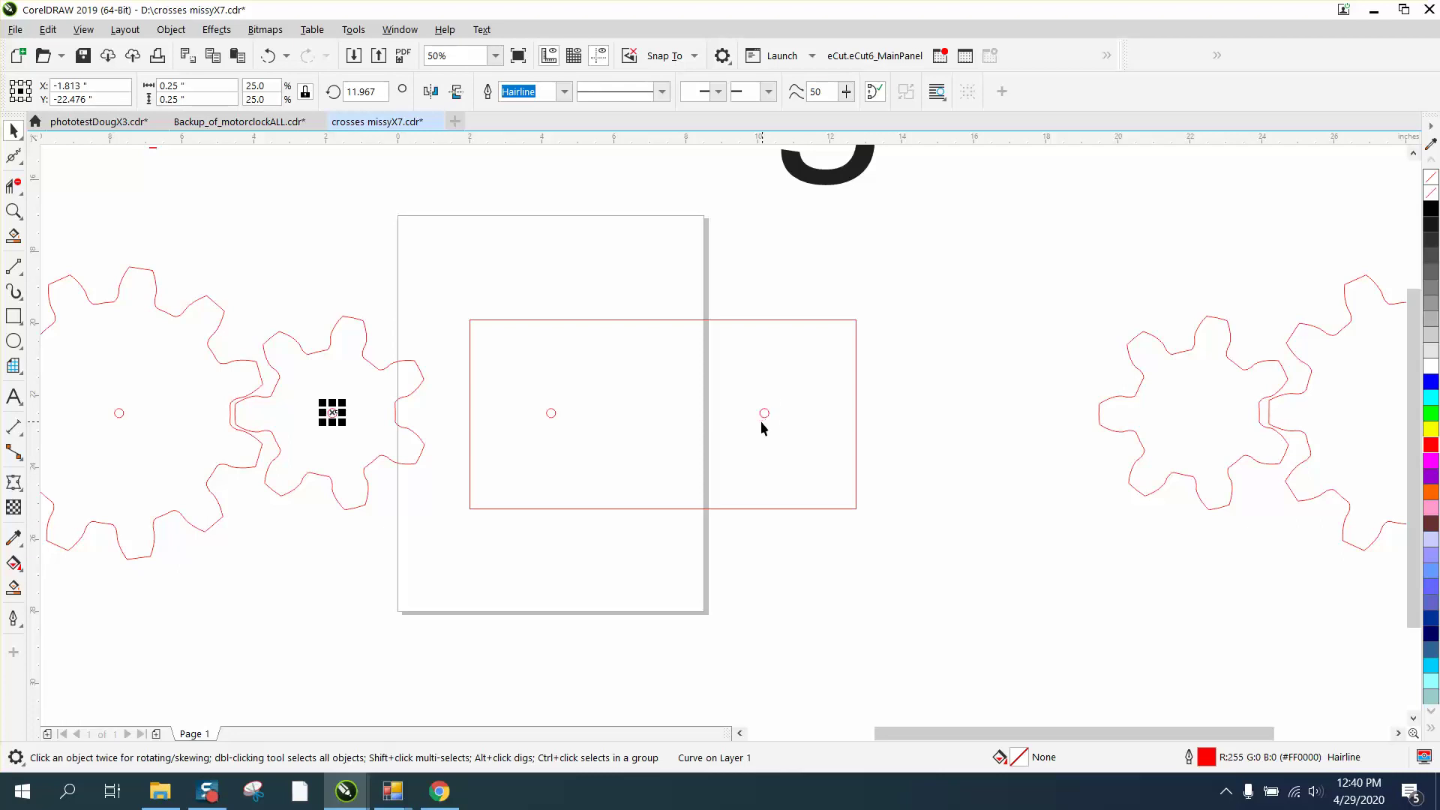
Group the two copied gears with their holes, and group the base rectangle with its two holes
{"action": "scroll", "coordinate": [544, 437], "scroll_direction": "down", "scroll_amount": 1}
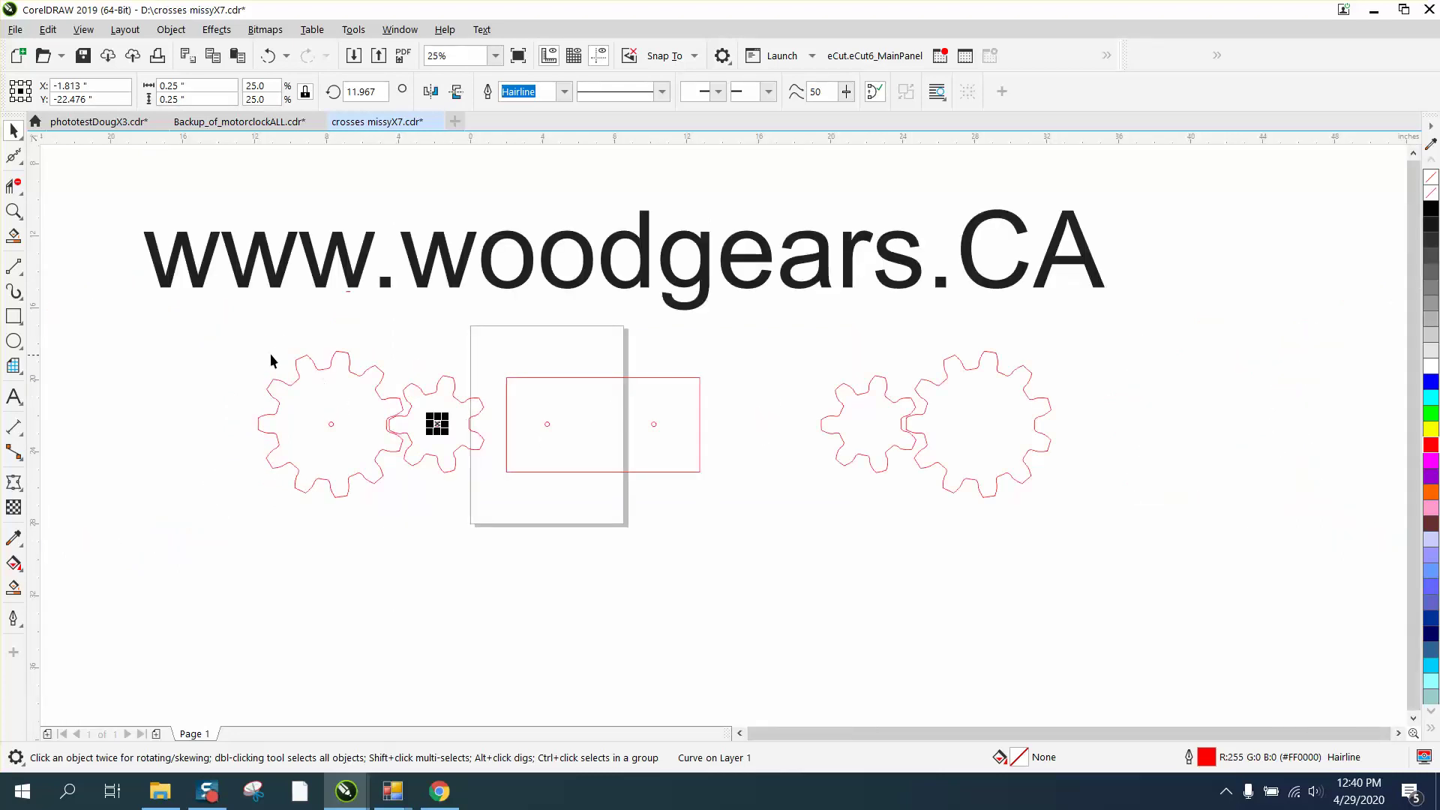
{"action": "left_click", "coordinate": [253, 397]}
{"action": "left_click_drag", "start_coordinate": [488, 488], "coordinate": [491, 493]}
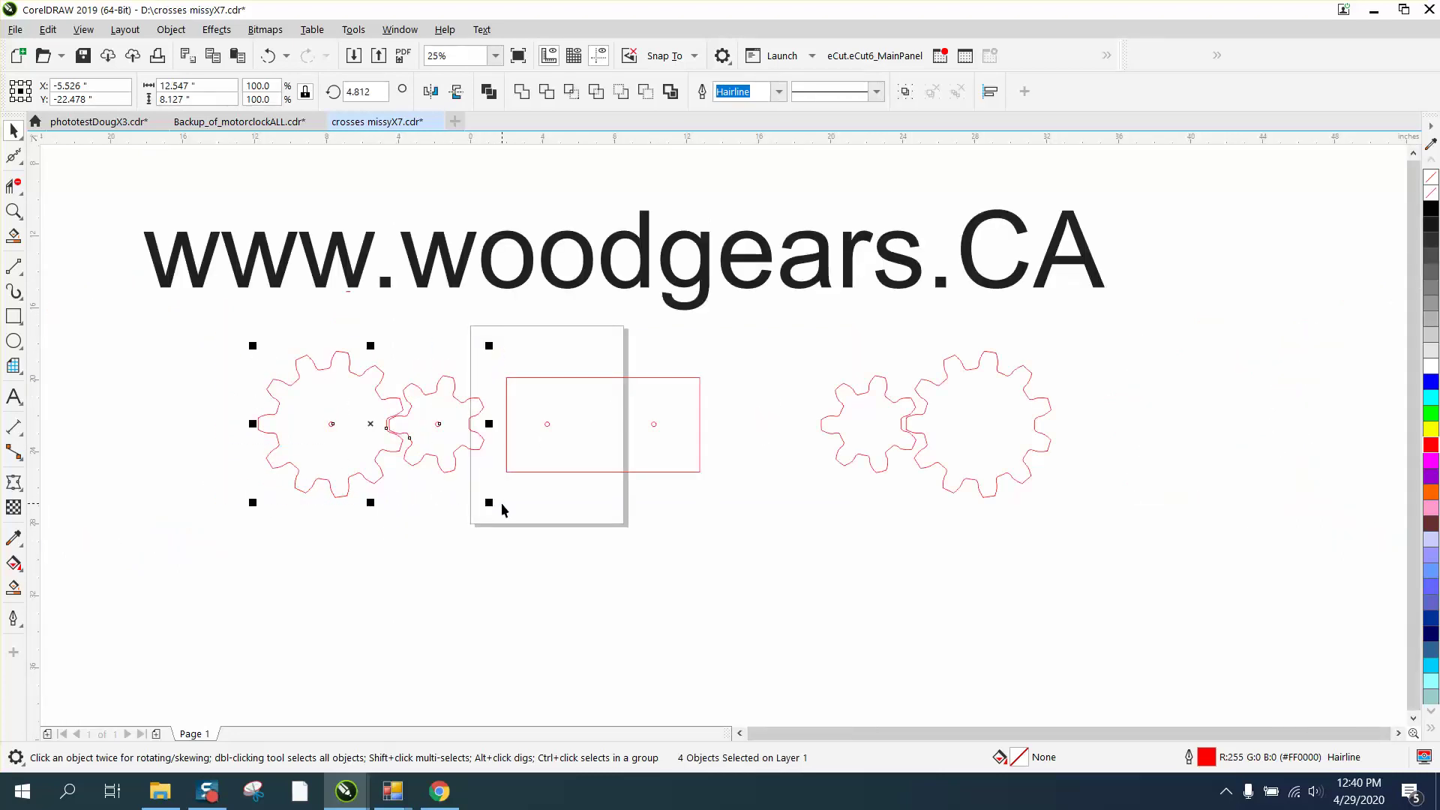
{"action": "key", "text": "ctrl+g"}
{"action": "left_click_drag", "start_coordinate": [495, 352], "coordinate": [767, 511]}
{"action": "key", "text": "ctrl+g"}
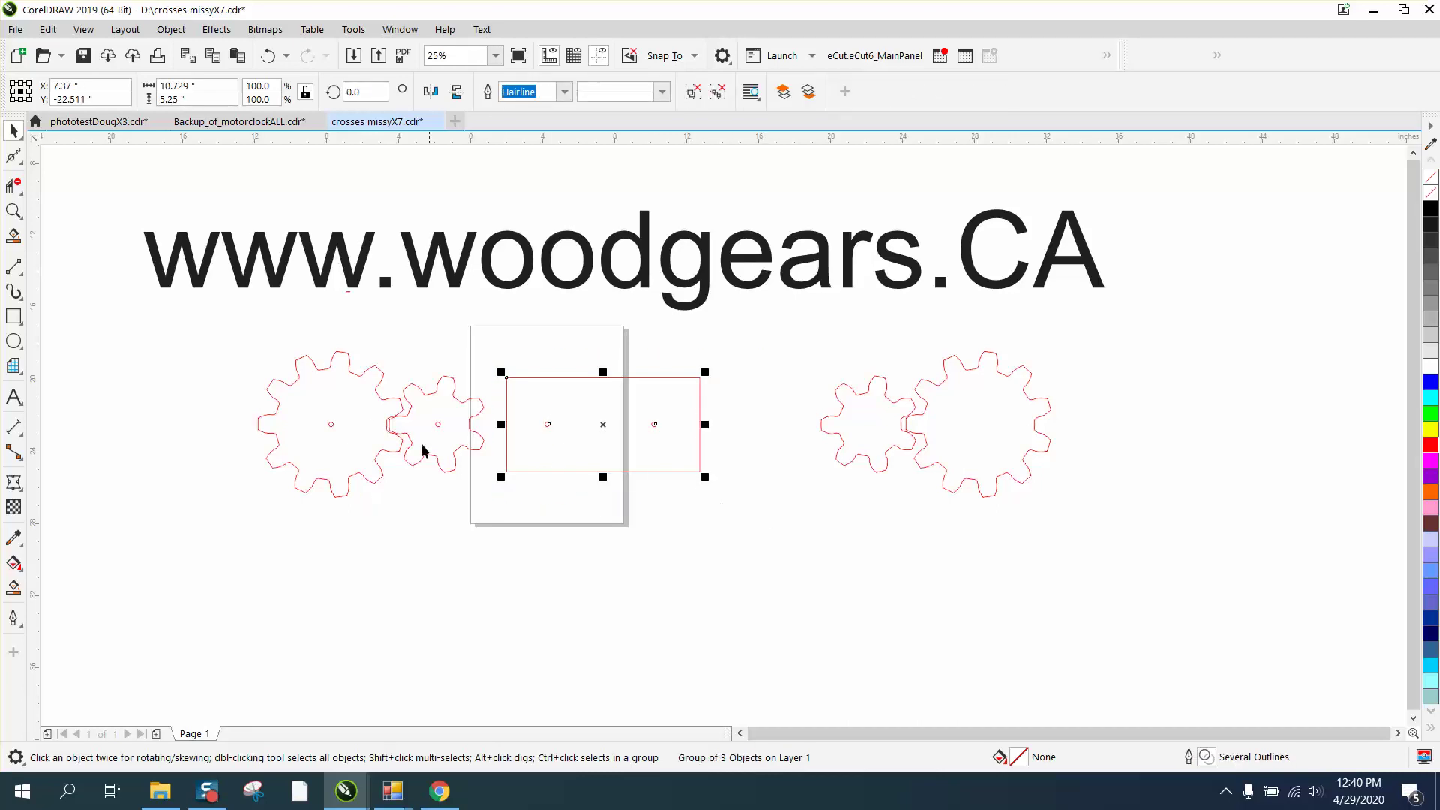
Nudge the gear group 12 inches right onto the base rectangle and check how the center holes line up
{"action": "left_click", "coordinate": [369, 417]}
{"action": "key", "text": "Right"}
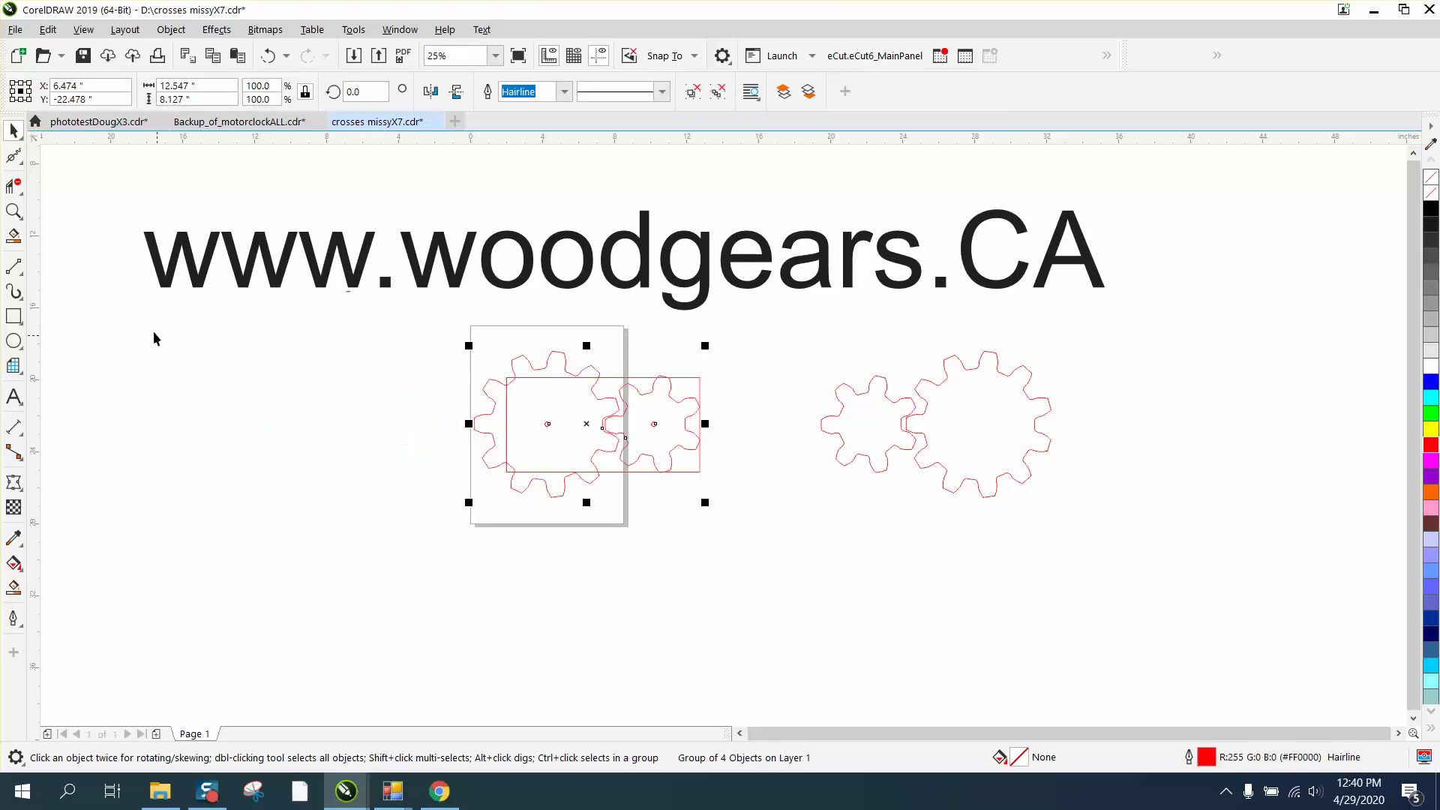
{"action": "left_click", "coordinate": [14, 213]}
{"action": "left_click_drag", "start_coordinate": [480, 368], "coordinate": [867, 533]}
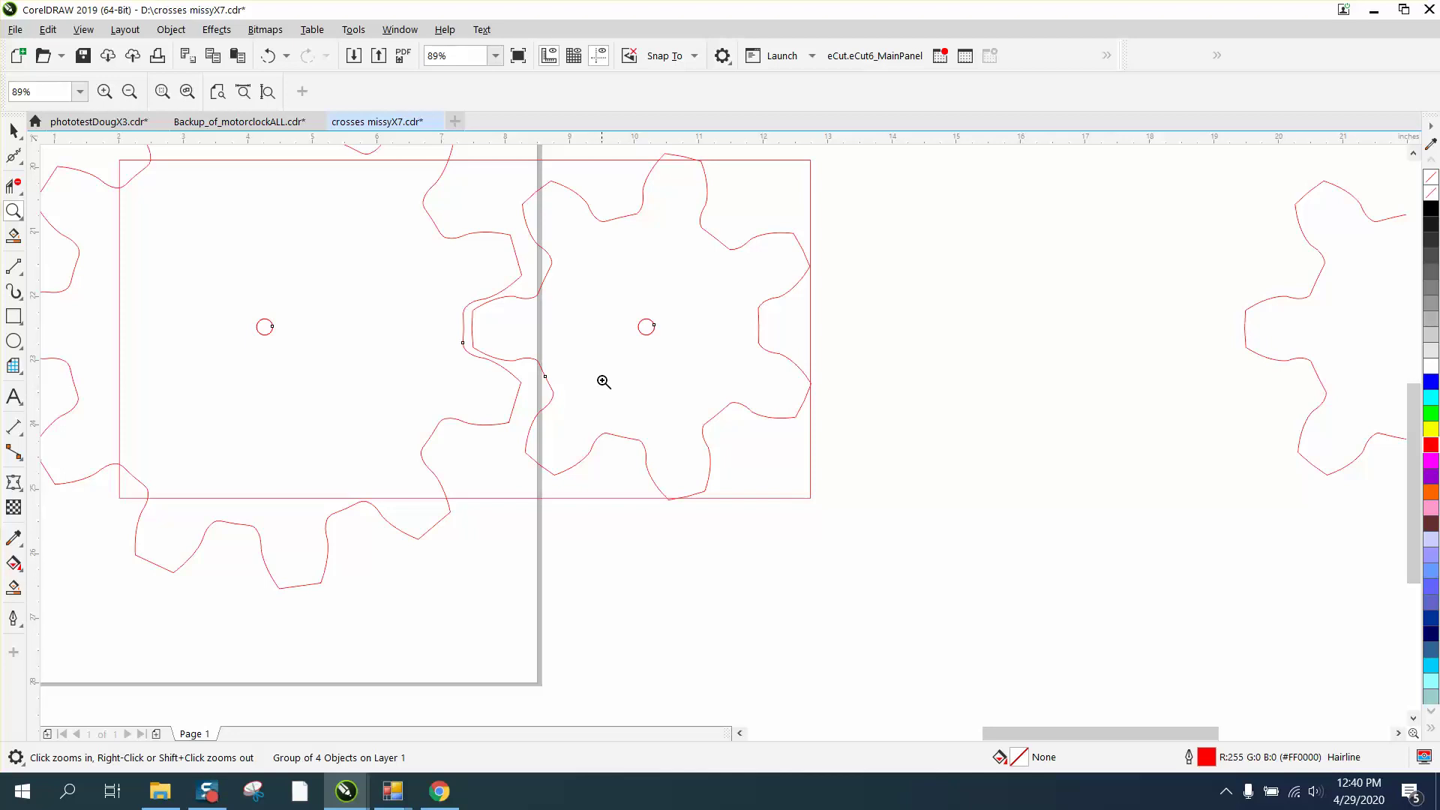
{"action": "scroll", "coordinate": [603, 381], "scroll_direction": "down", "scroll_amount": 2}
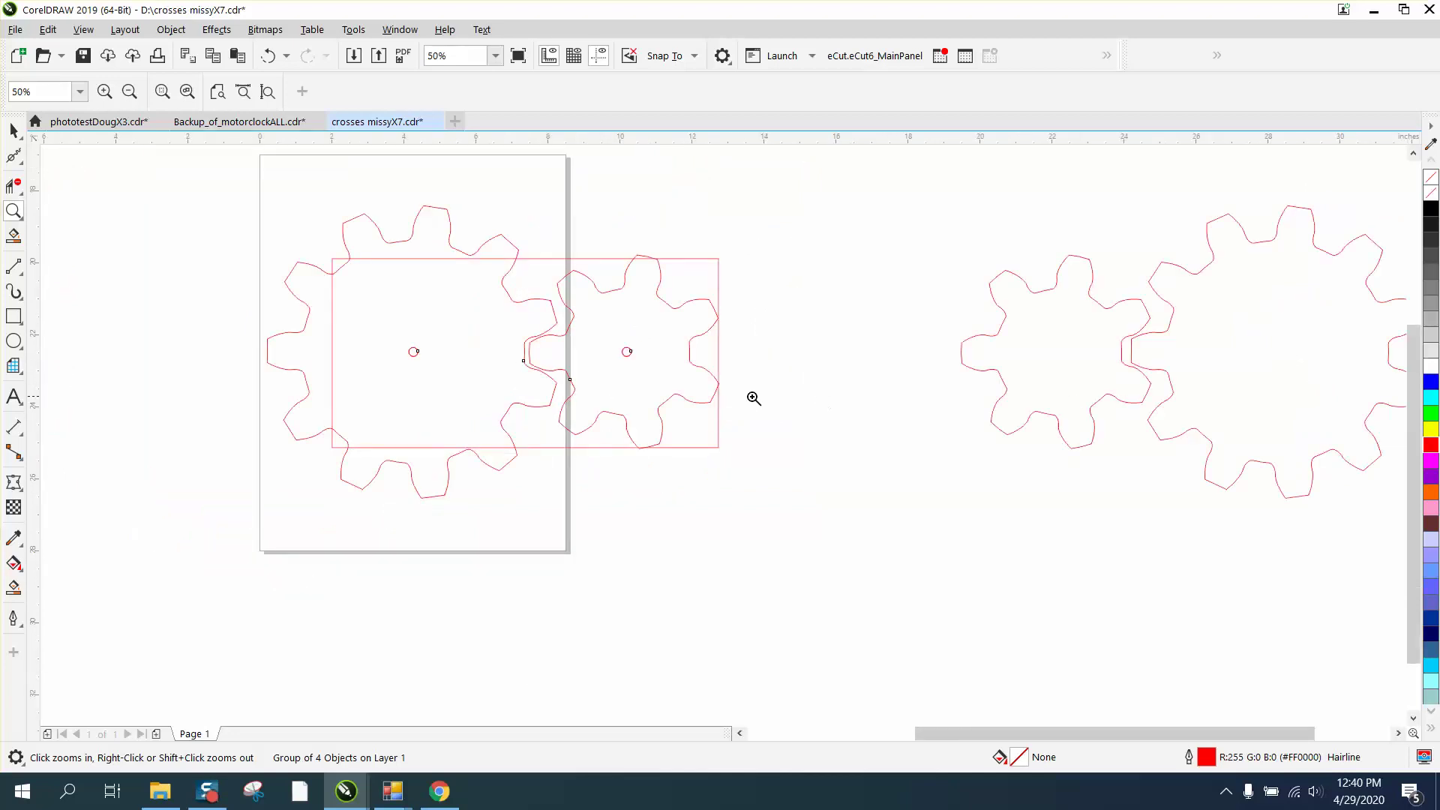